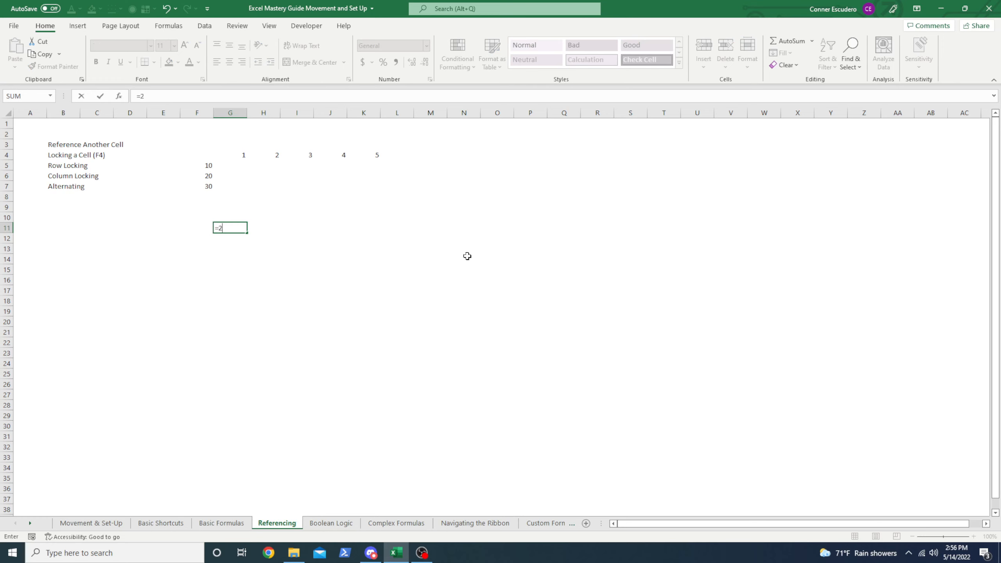
Step: Complete the formula =2*3 in G11, and enter 2 in E12 and 3 in F12
{"action": "type", "text": "*3"}
{"action": "key", "text": "Return"}
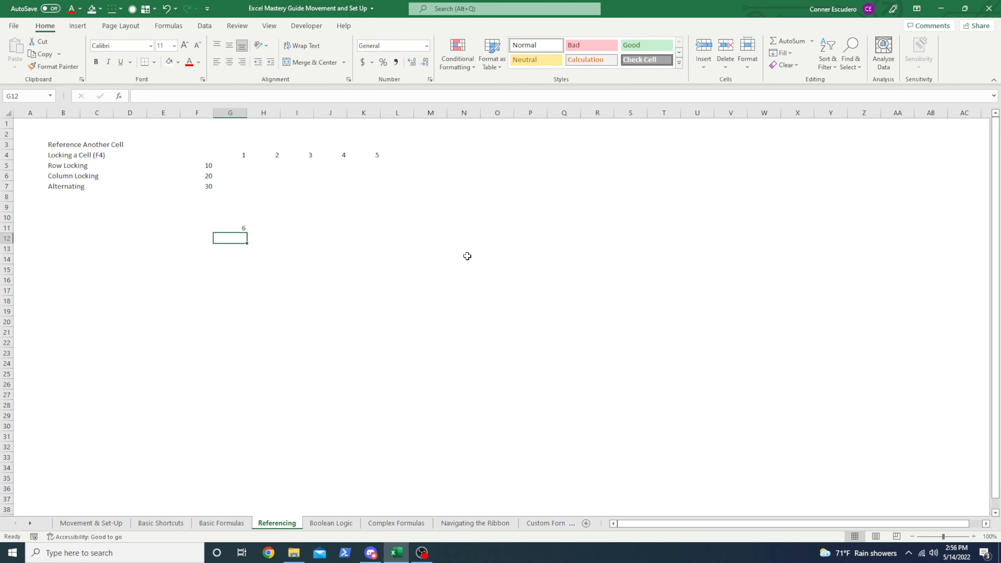
{"action": "key", "text": "Up"}
{"action": "key", "text": "Down"}
{"action": "key", "text": "Left"}
{"action": "key", "text": "Left"}
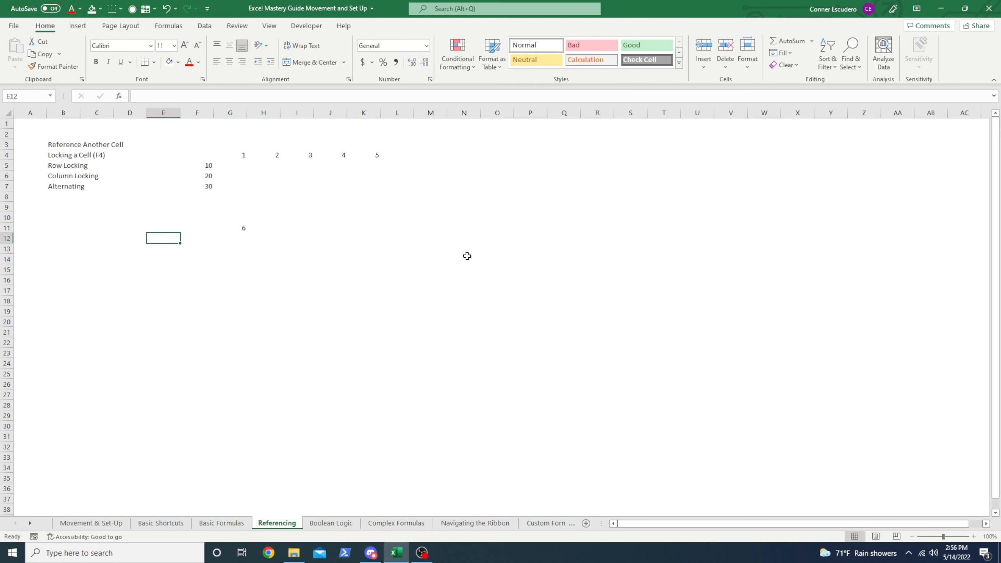
{"action": "type", "text": "2"}
{"action": "key", "text": "Tab"}
{"action": "type", "text": "3"}
{"action": "key", "text": "Tab"}
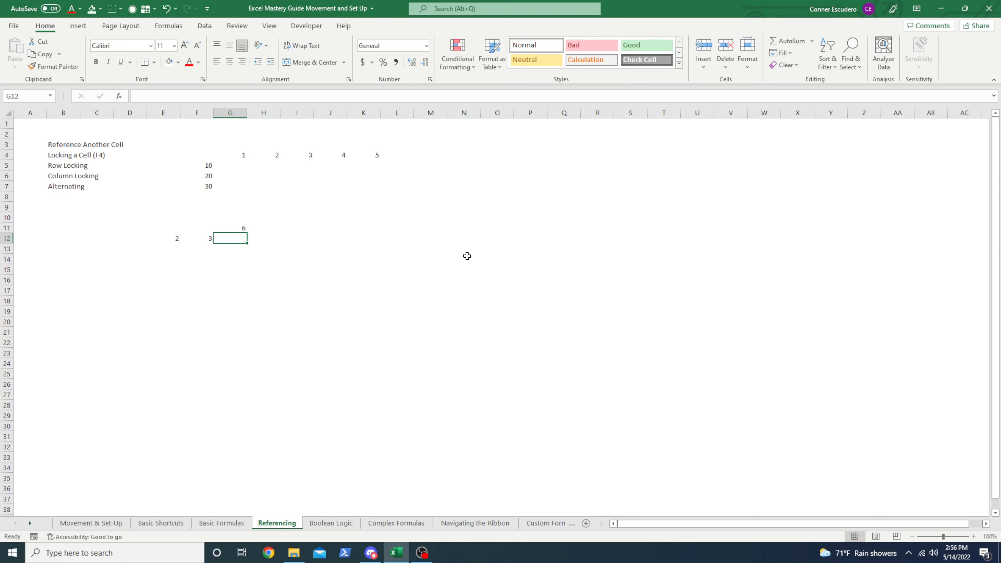
Step: Enter a formula in G12 that multiplies cell E12 by cell F12
{"action": "type", "text": "="}
{"action": "key", "text": "Left"}
{"action": "key", "text": "Left"}
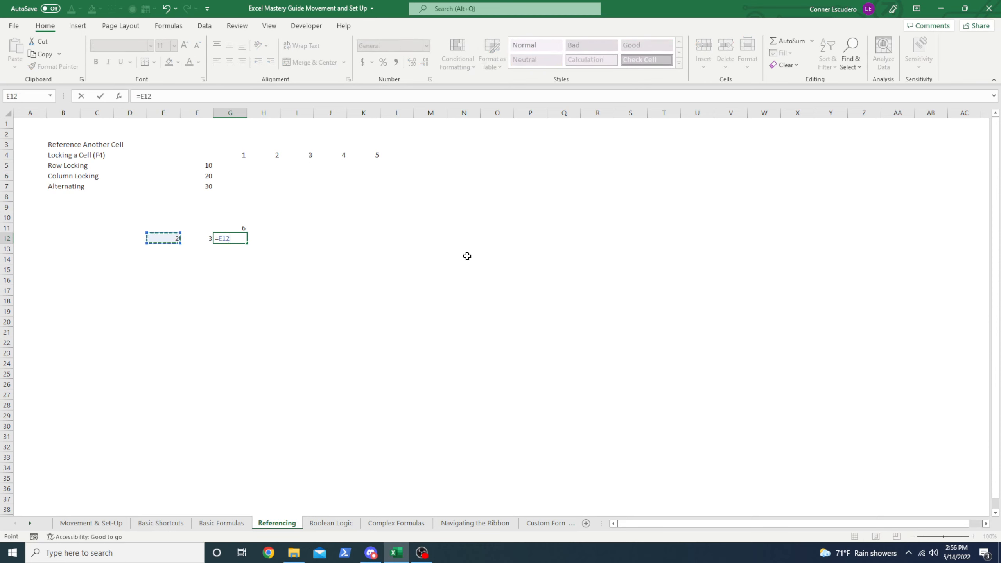
{"action": "type", "text": "*"}
{"action": "key", "text": "Left"}
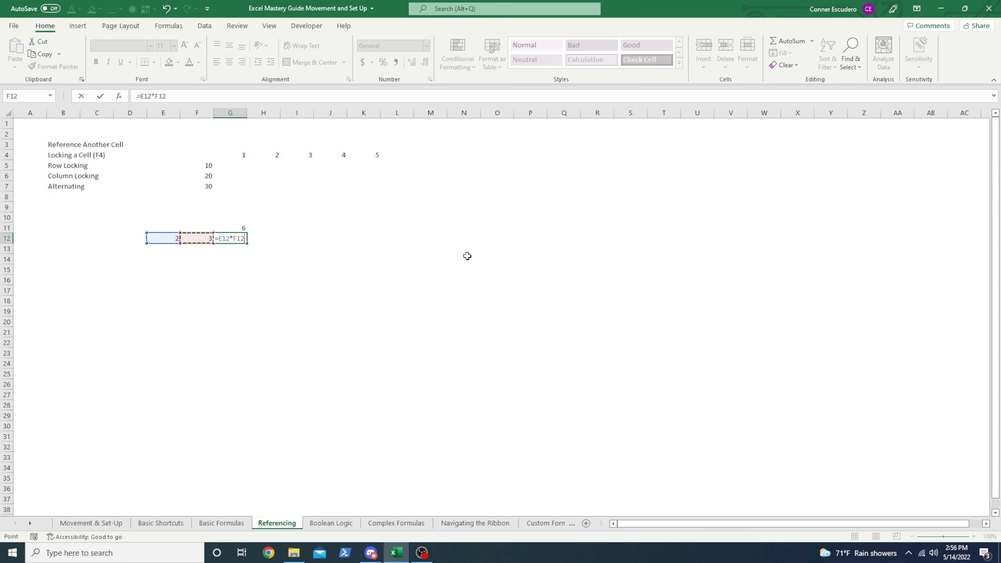
{"action": "key", "text": "Return"}
{"action": "key", "text": "Up"}
{"action": "key", "text": "Up"}
{"action": "key", "text": "Down"}
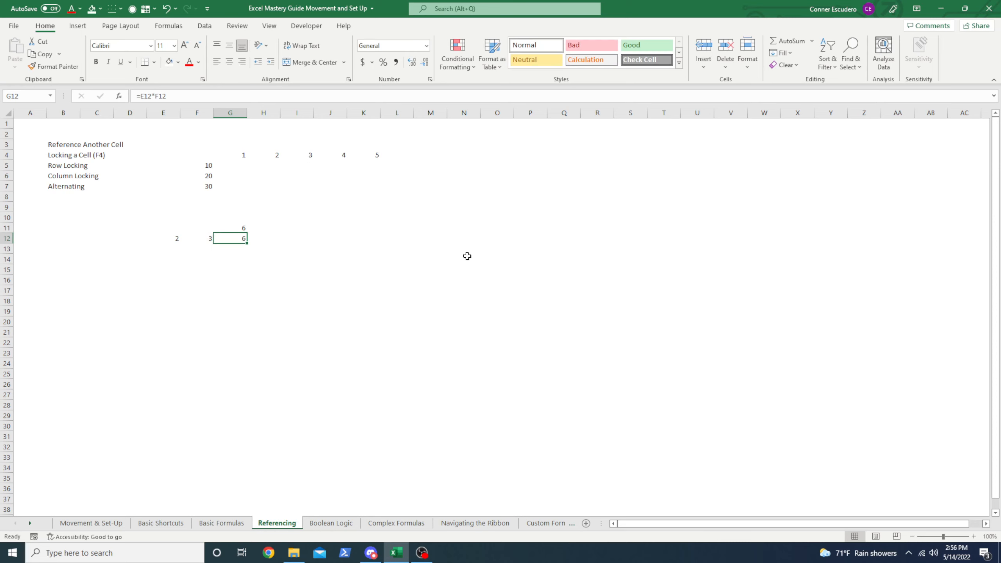
Step: Enter a formula in G13 that multiplies cells I12 and I13 of the Basic Formulas sheet
{"action": "key", "text": "Down"}
{"action": "type", "text": "="}
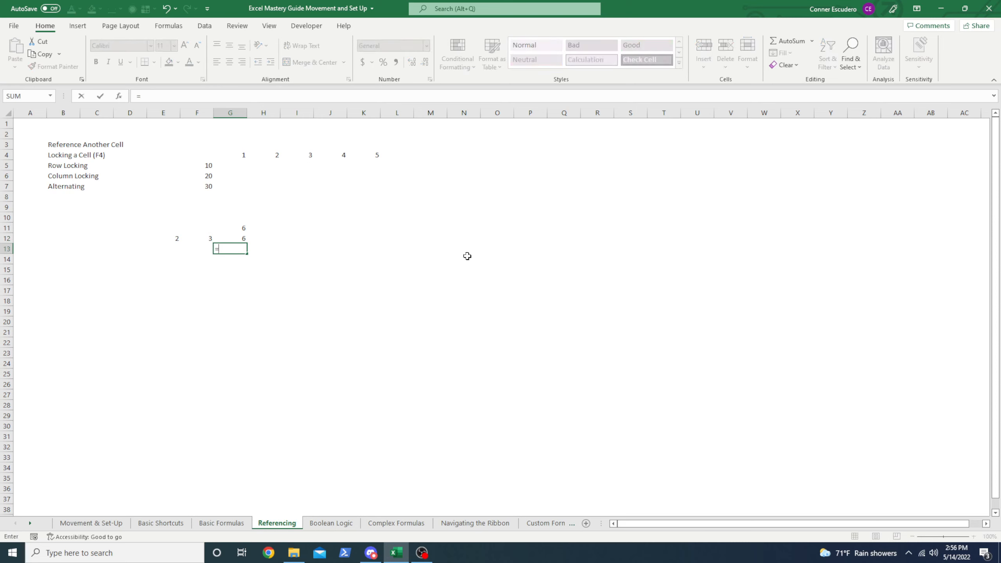
{"action": "key", "text": "ctrl+Page_Up"}
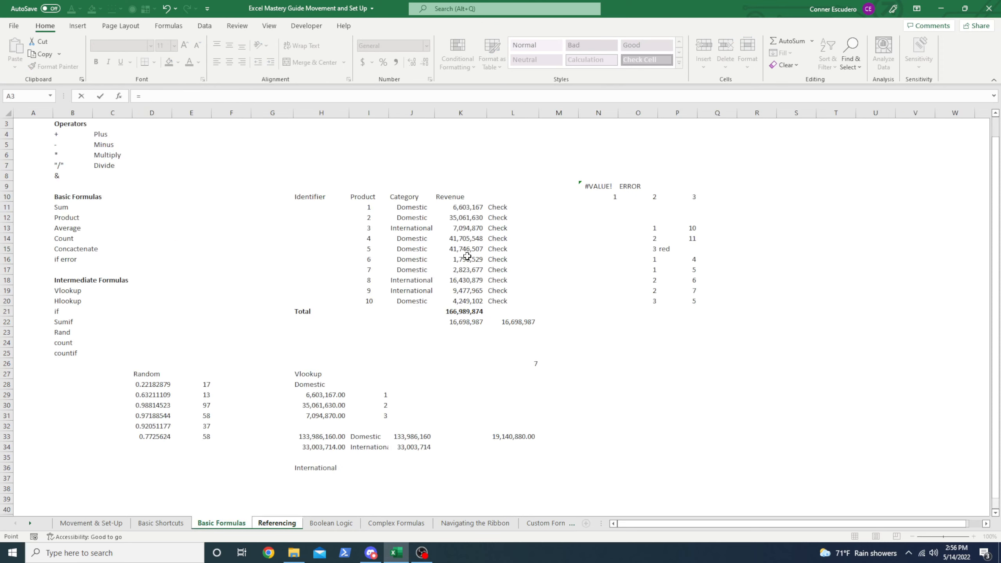
{"action": "key", "text": "Down"}
{"action": "key", "text": "Down"}
{"action": "key", "text": "Down"}
{"action": "key", "text": "Down"}
{"action": "key", "text": "Down"}
{"action": "key", "text": "Down"}
{"action": "key", "text": "Right"}
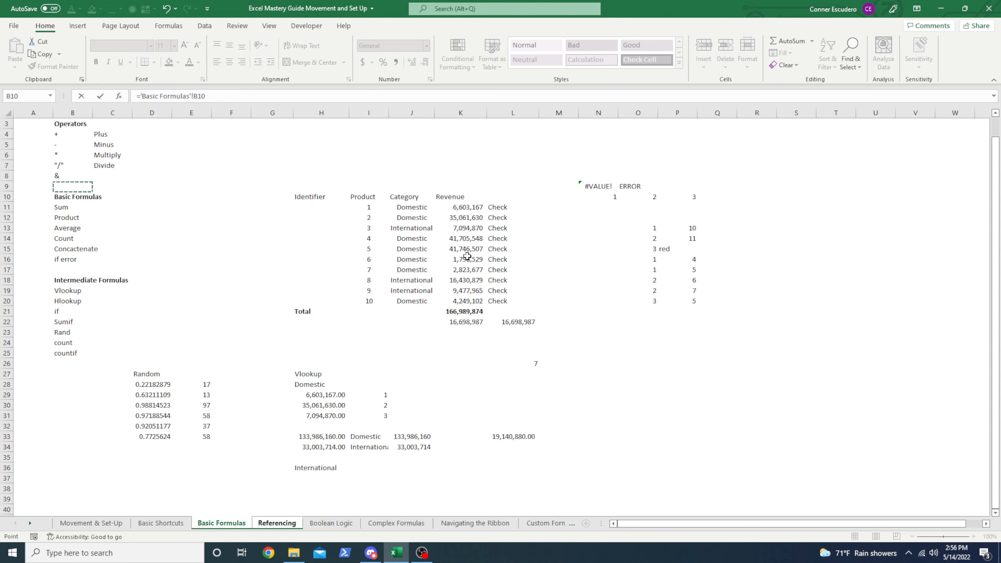
{"action": "key", "text": "Down"}
{"action": "key", "text": "Down"}
{"action": "key", "text": "ctrl+Right"}
{"action": "key", "text": "Down"}
{"action": "type", "text": "*"}
{"action": "key", "text": "Down"}
{"action": "key", "text": "Down"}
{"action": "key", "text": "Down"}
{"action": "key", "text": "Down"}
{"action": "key", "text": "Down"}
{"action": "key", "text": "Down"}
{"action": "key", "text": "Down"}
{"action": "key", "text": "Down"}
{"action": "key", "text": "Down"}
{"action": "key", "text": "Down"}
{"action": "key", "text": "Down"}
{"action": "key", "text": "Down"}
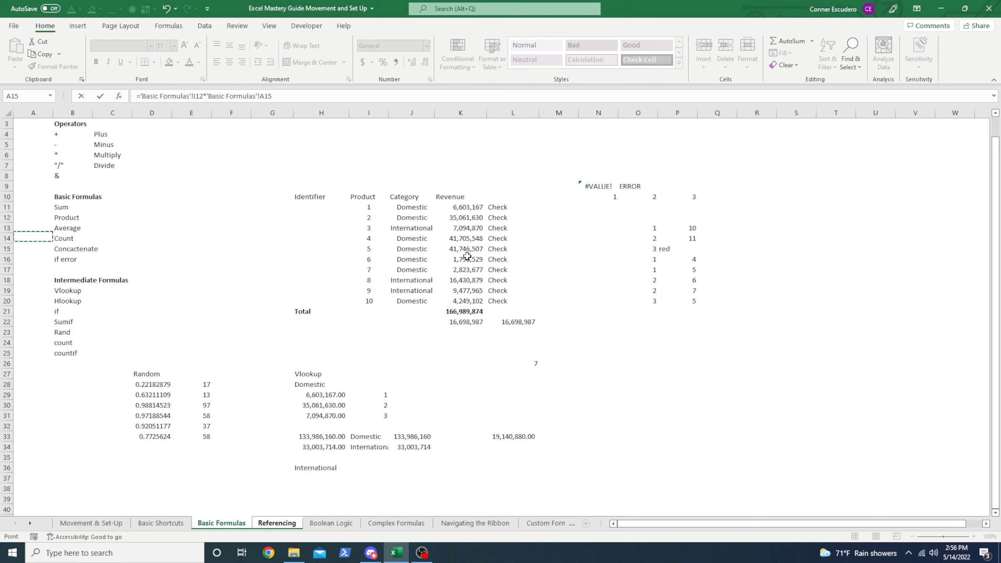
{"action": "key", "text": "Right"}
{"action": "key", "text": "ctrl+Right"}
{"action": "key", "text": "Up"}
{"action": "key", "text": "Up"}
{"action": "key", "text": "Return"}
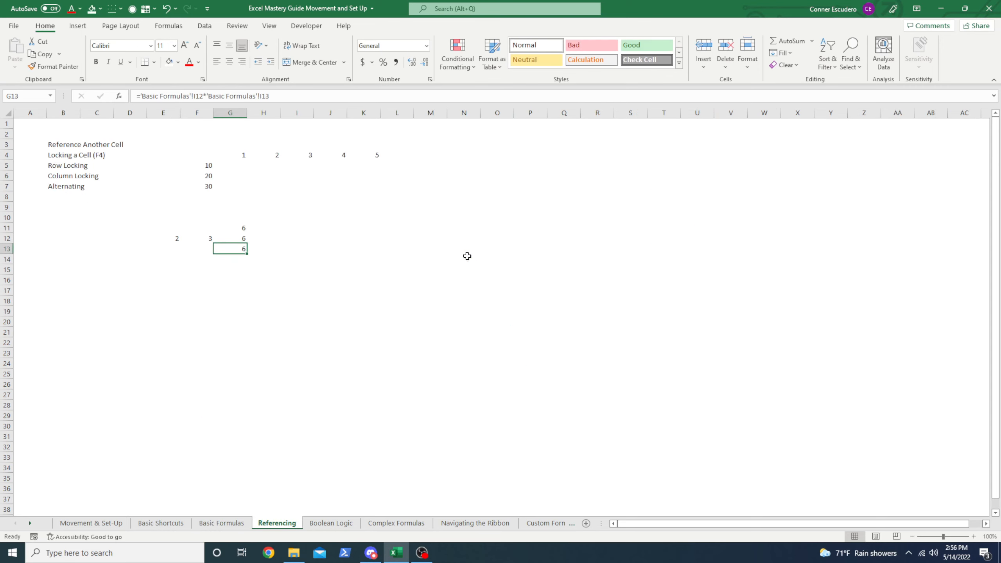
Step: Compare the same-sheet references in G12 with the sheet-name references in G13's formula, leaving both formulas as they are
{"action": "key", "text": "Up"}
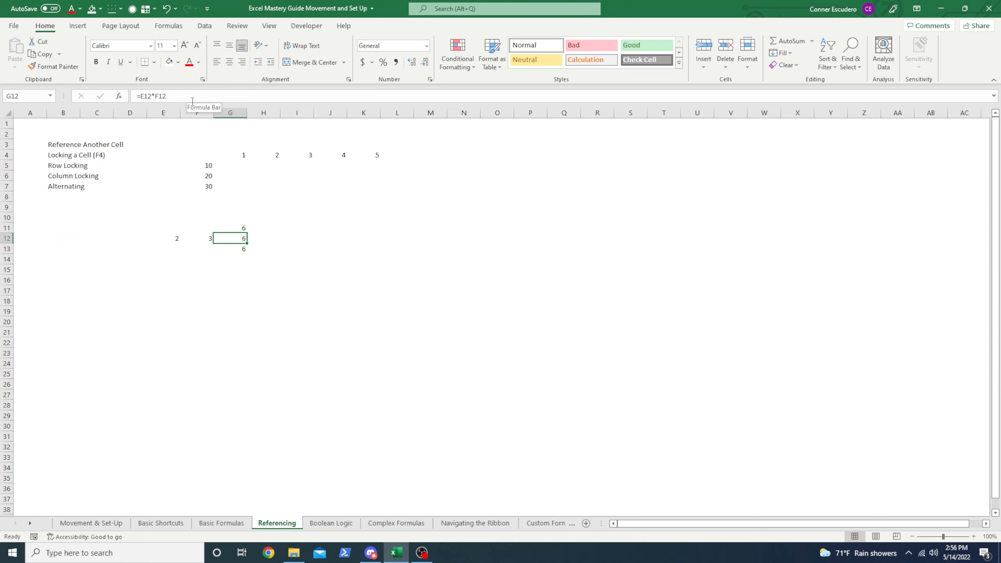
{"action": "key", "text": "Down"}
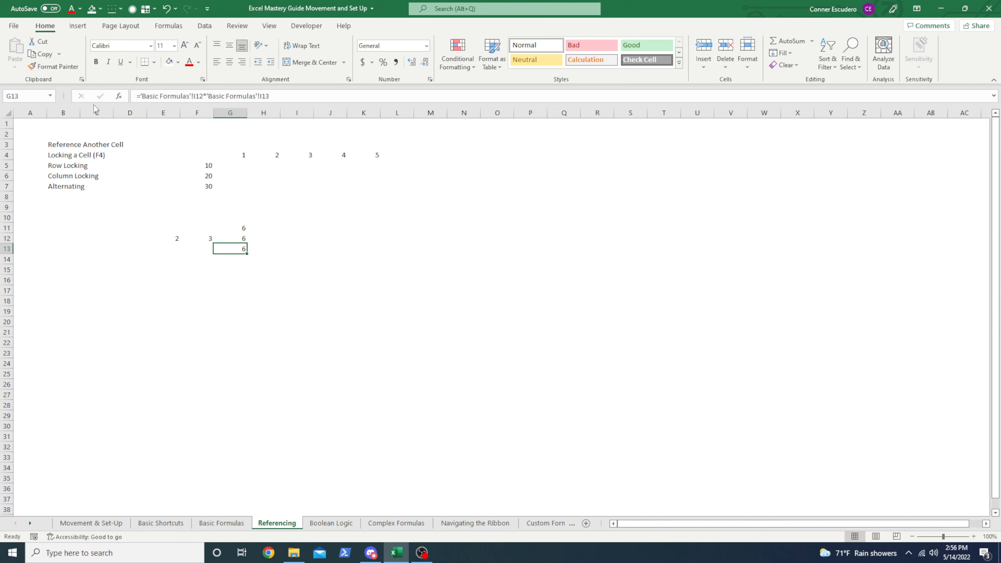
{"action": "left_click_drag", "start_coordinate": [150, 97], "coordinate": [192, 97]}
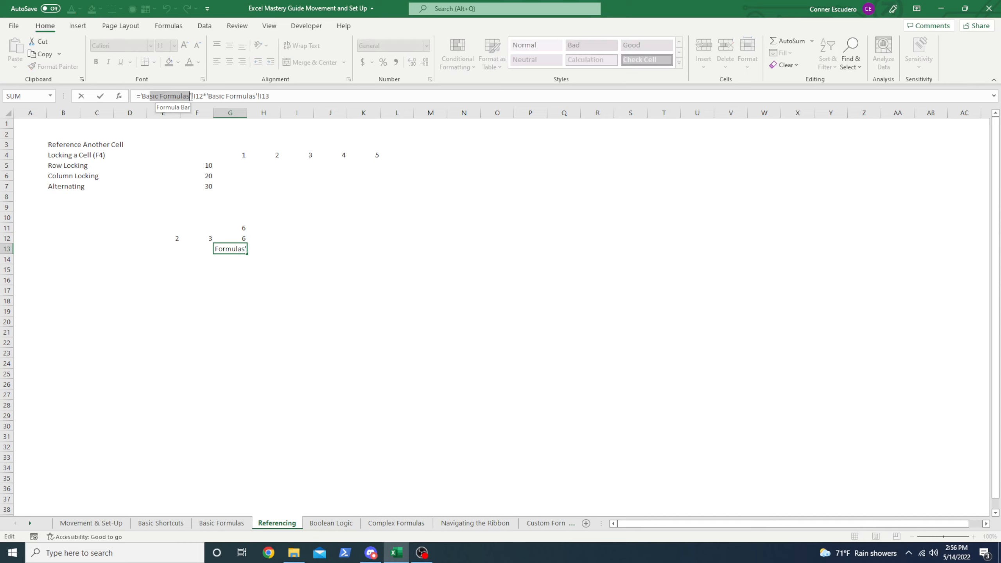
{"action": "left_click", "coordinate": [240, 97]}
{"action": "left_click", "coordinate": [296, 97]}
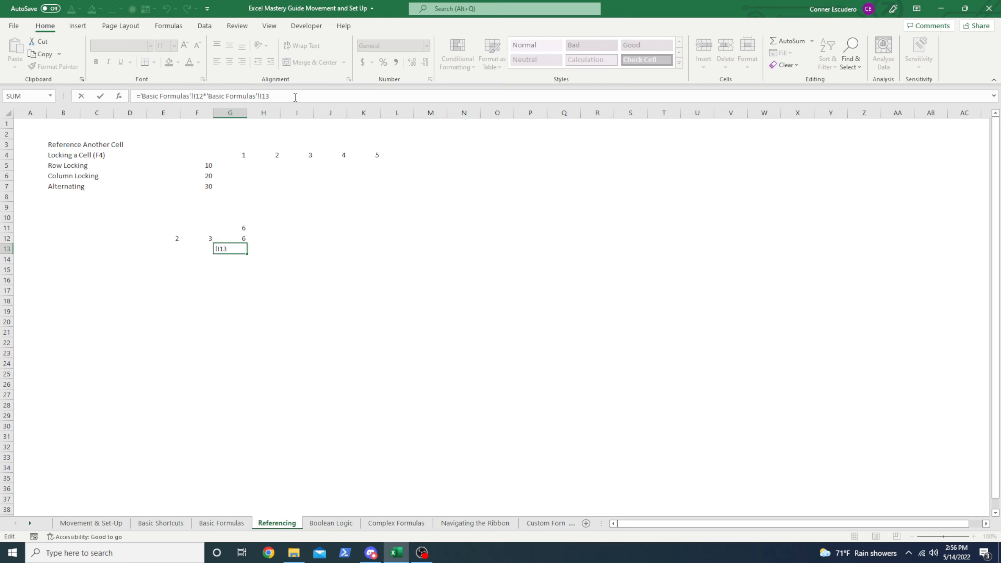
{"action": "key", "text": "ctrl+a"}
{"action": "key", "text": "Escape"}
Step: Delete the sample numbers and formulas in rows 11 to 13
{"action": "key", "text": "Down"}
{"action": "key", "text": "Up"}
{"action": "key", "text": "ctrl+shift+Up"}
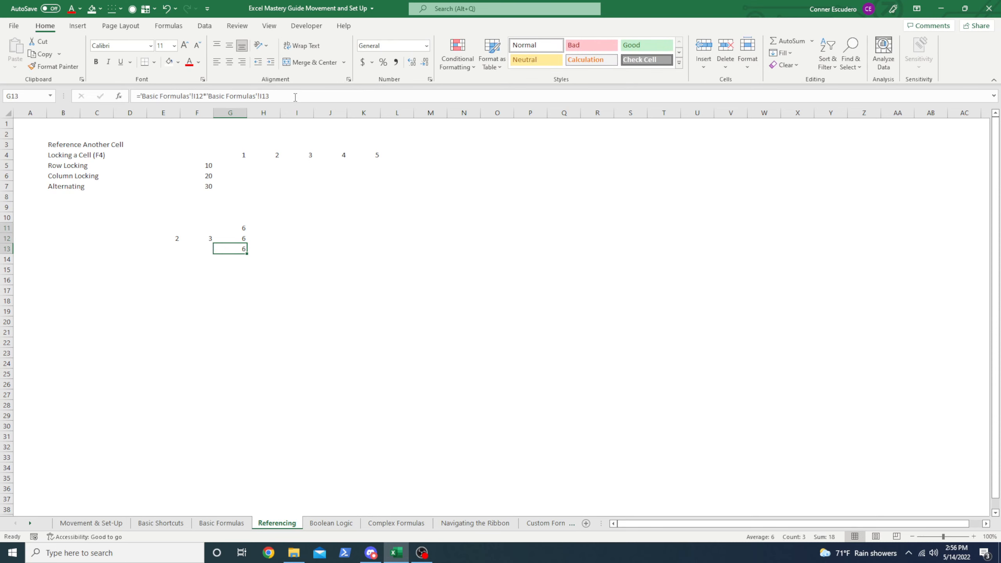
{"action": "key", "text": "ctrl+shift+Left"}
{"action": "key", "text": "Delete"}
{"action": "key", "text": "Up"}
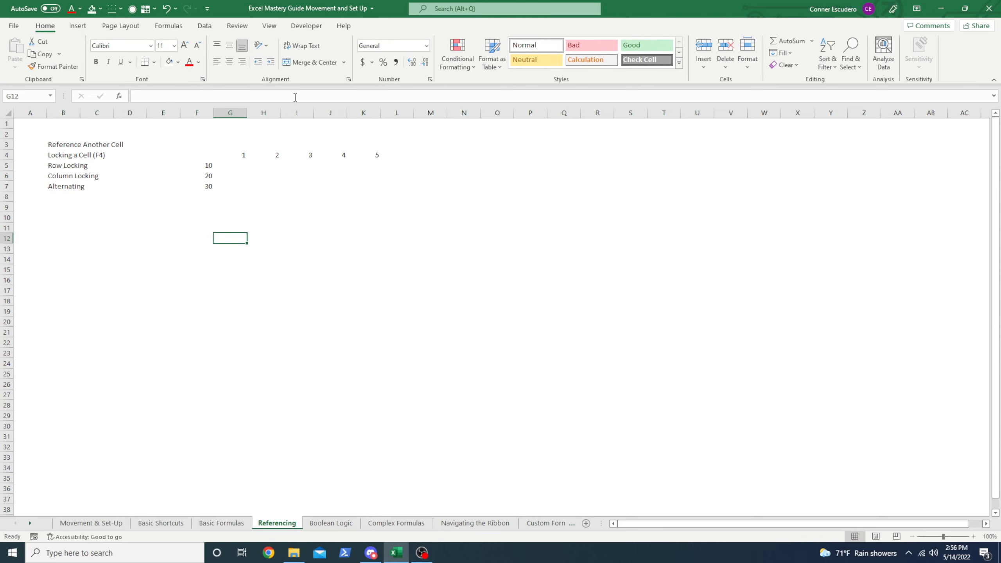
{"action": "key", "text": "ctrl+Up"}
{"action": "key", "text": "Down"}
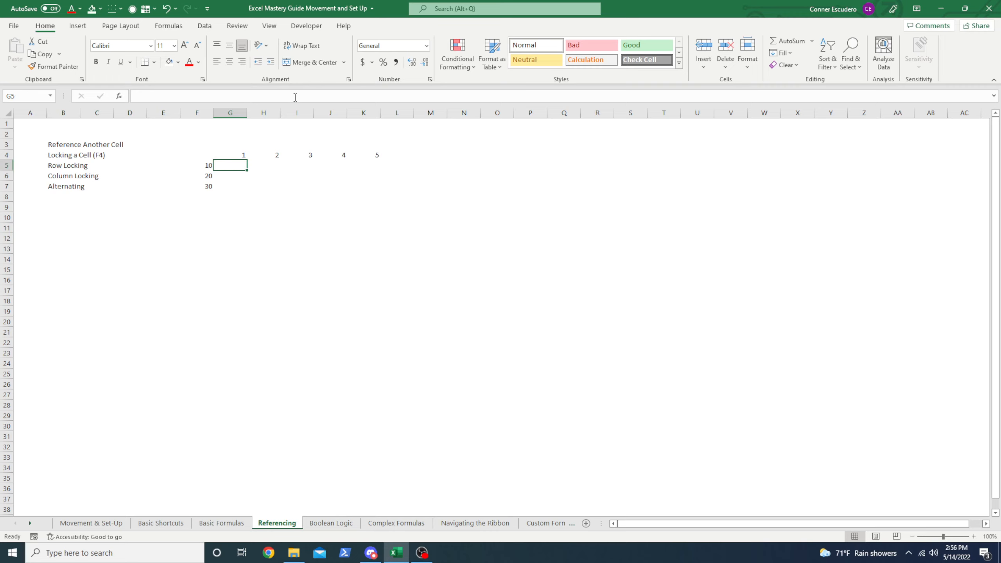
Step: Delete the 20 and 30 beneath the 10 in column F
{"action": "left_click", "coordinate": [188, 219]}
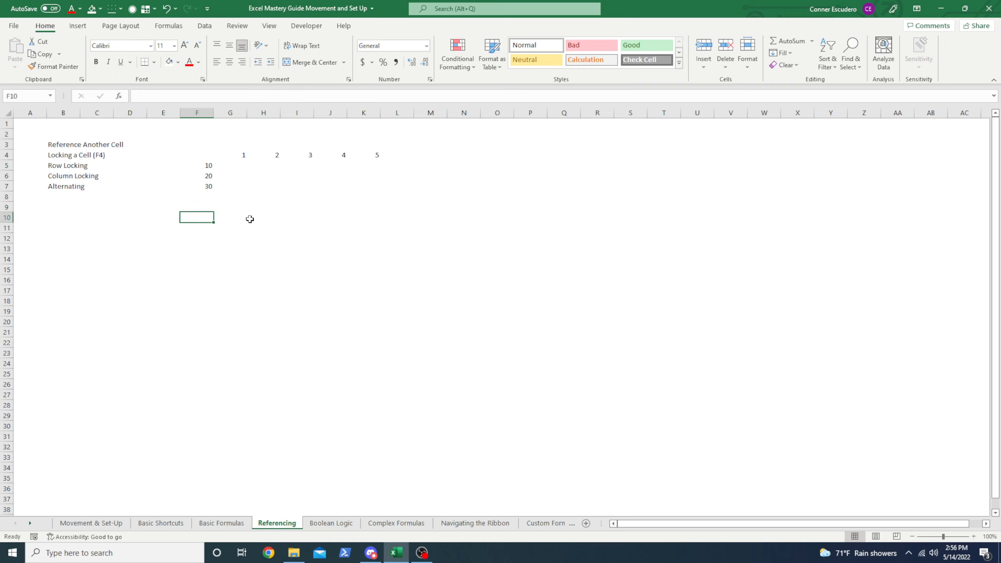
{"action": "left_click_drag", "start_coordinate": [190, 177], "coordinate": [203, 199]}
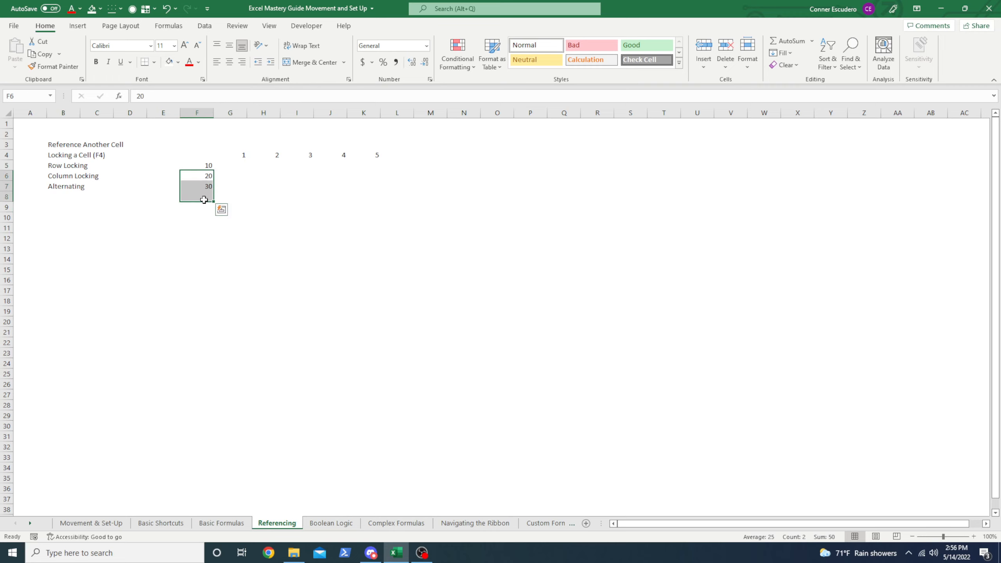
{"action": "key", "text": "Delete"}
{"action": "key", "text": "Up"}
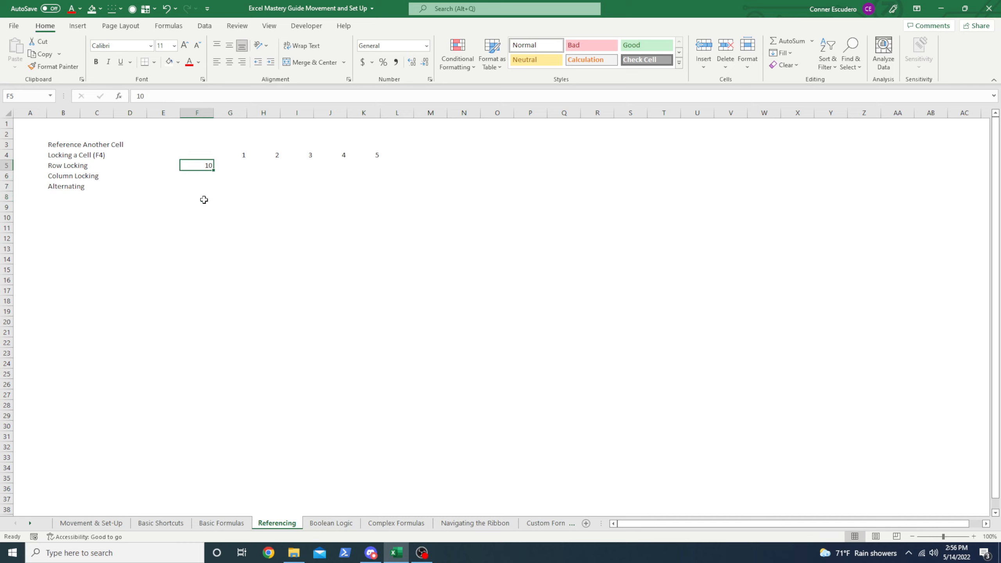
Step: Enter a formula in G5 that references cell F5
{"action": "key", "text": "Right"}
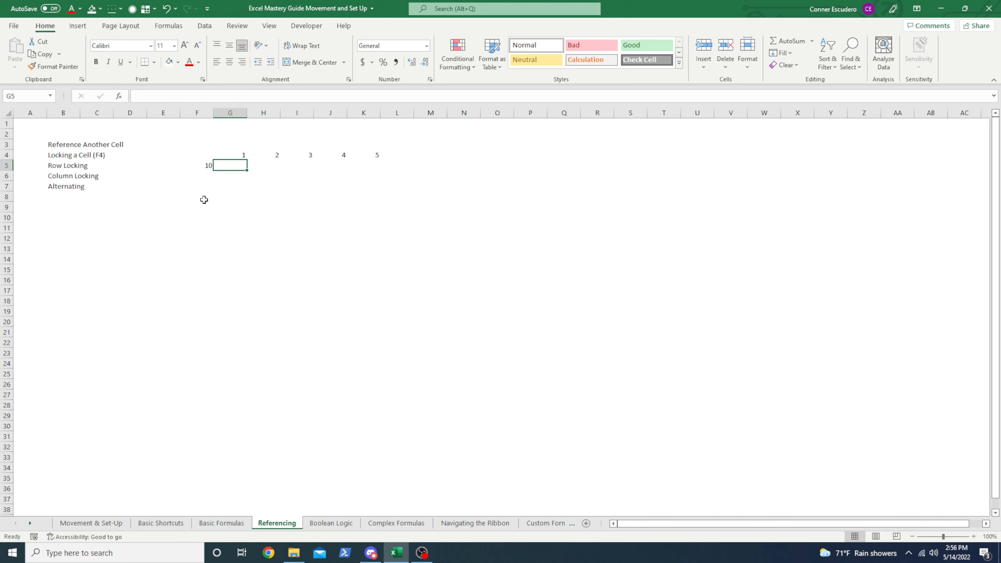
{"action": "type", "text": "="}
{"action": "key", "text": "Left"}
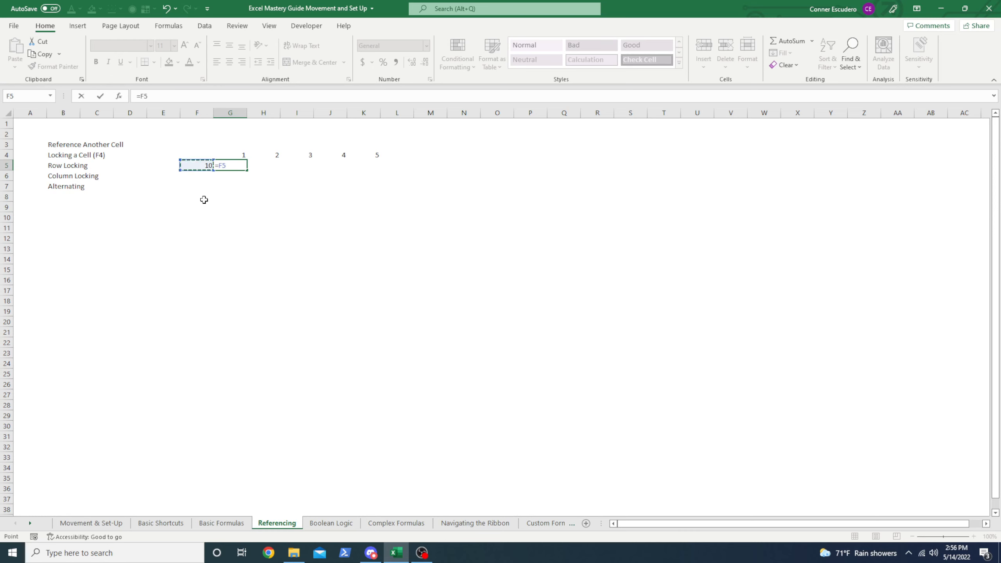
{"action": "key", "text": "ctrl+Return"}
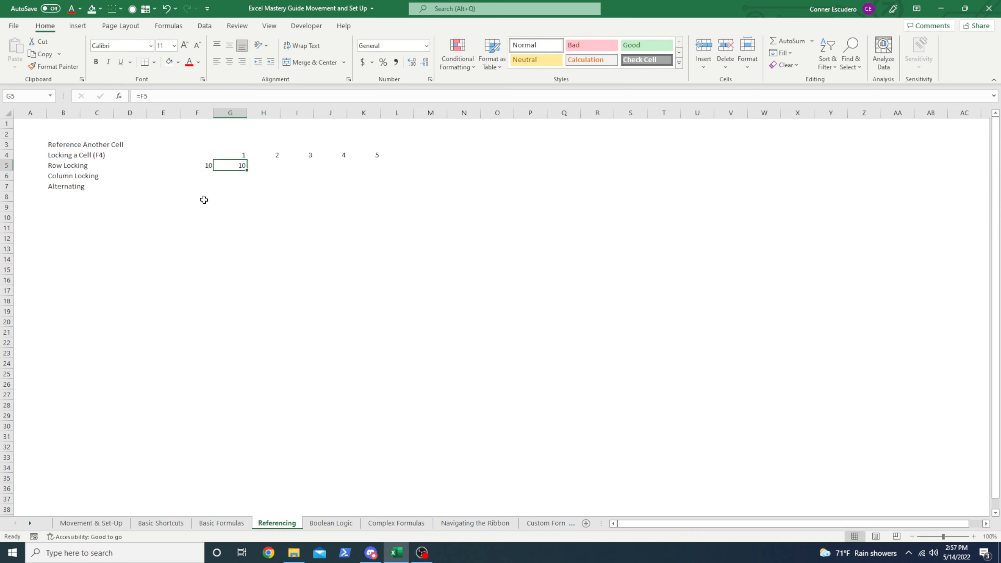
Step: Fill the G5 formula down through G15
{"action": "key", "text": "shift+Down"}
{"action": "key", "text": "shift+Down"}
{"action": "key", "text": "shift+Down"}
{"action": "key", "text": "shift+Down"}
{"action": "key", "text": "shift+Down"}
{"action": "key", "text": "shift+Down"}
{"action": "key", "text": "shift+Down"}
{"action": "key", "text": "shift+Down"}
{"action": "key", "text": "shift+Down"}
{"action": "key", "text": "shift+Down"}
{"action": "key", "text": "ctrl+d"}
Step: Fill the column G formulas across through column K for rows 5 to 15
{"action": "key", "text": "shift+Down"}
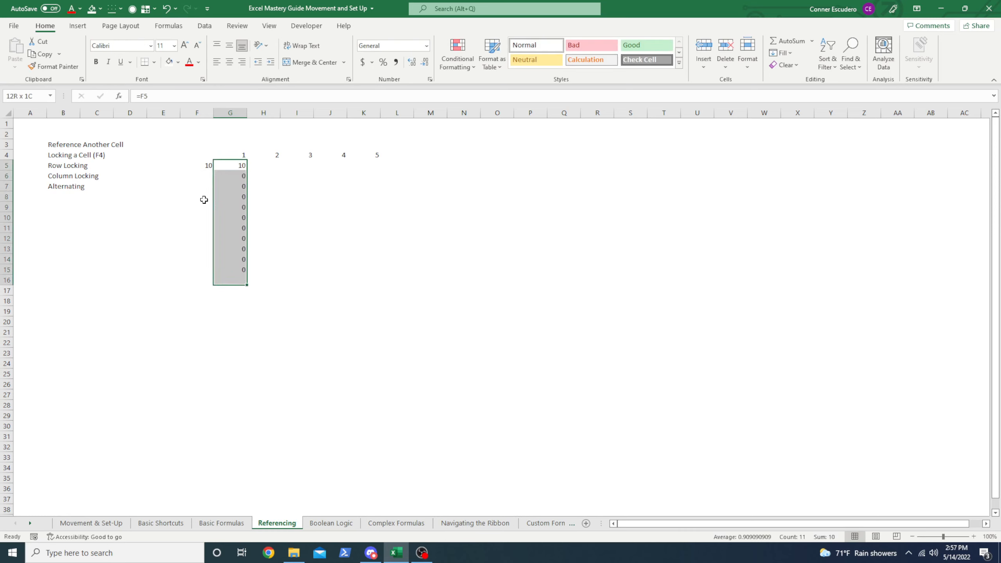
{"action": "key", "text": "shift+Right"}
{"action": "key", "text": "shift+Right"}
{"action": "key", "text": "shift+Right"}
{"action": "key", "text": "shift+Right"}
{"action": "key", "text": "ctrl+r"}
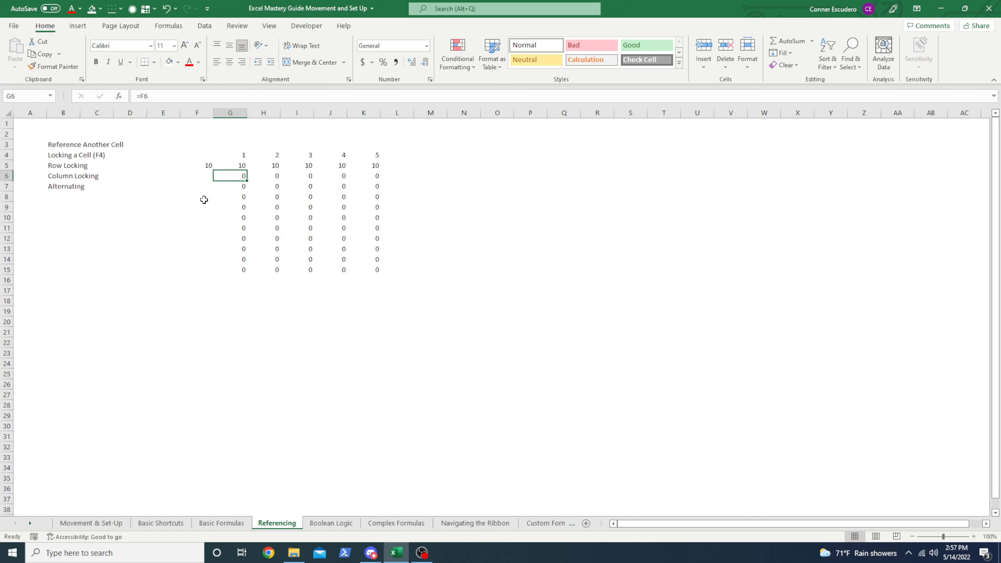
Step: Delete the filled formulas in H5:K5
{"action": "key", "text": "Right"}
{"action": "key", "text": "shift+Right"}
{"action": "key", "text": "shift+Right"}
{"action": "key", "text": "shift+Right"}
{"action": "key", "text": "Delete"}
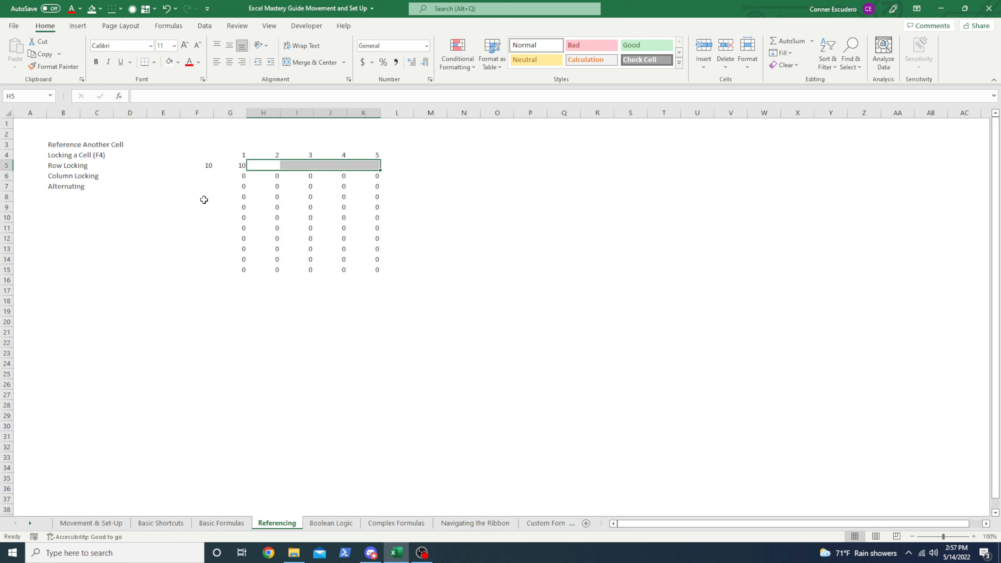
Step: Examine the formulas in G5 through G8 to see how the unlocked reference changes from row to row
{"action": "key", "text": "Left"}
{"action": "key", "text": "Down"}
{"action": "key", "text": "F2"}
{"action": "key", "text": "Escape"}
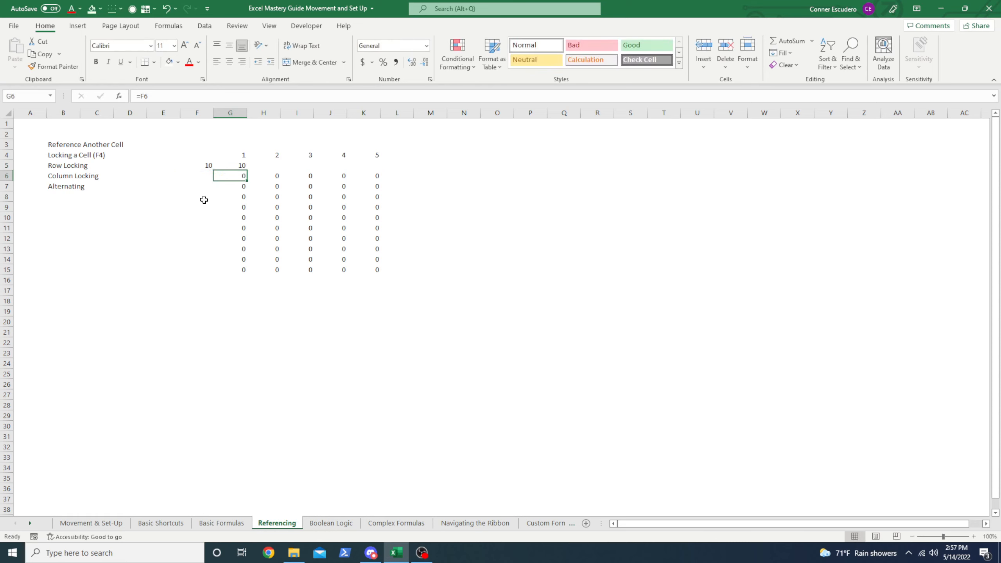
{"action": "key", "text": "Down"}
{"action": "key", "text": "F2"}
{"action": "key", "text": "Escape"}
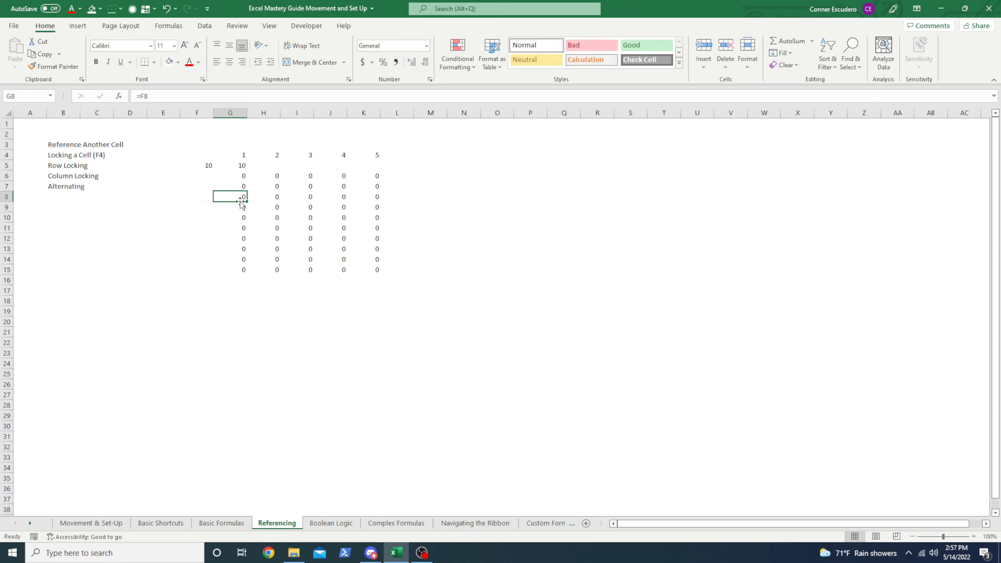
{"action": "key", "text": "Up"}
{"action": "key", "text": "Up"}
{"action": "key", "text": "F2"}
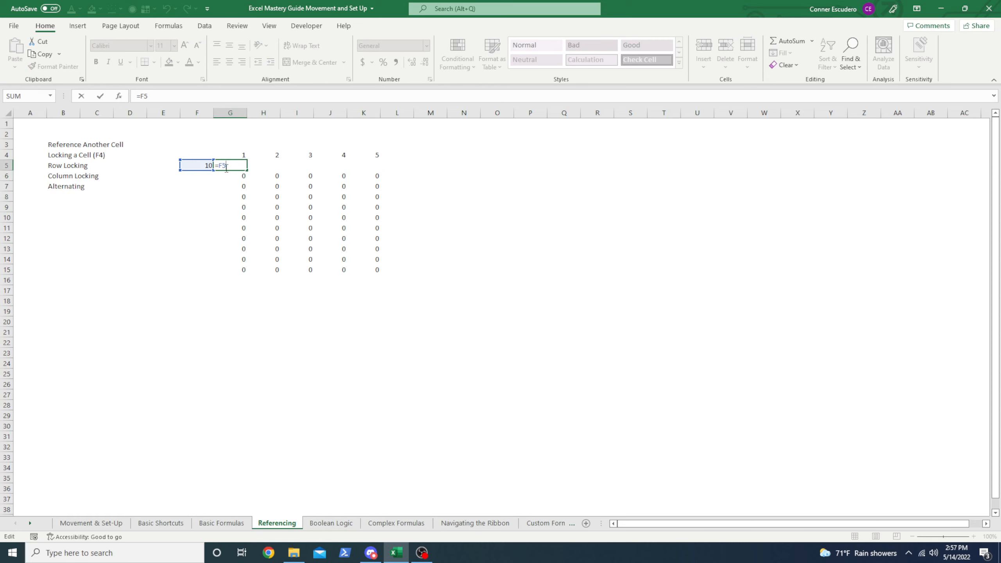
{"action": "key", "text": "Return"}
{"action": "key", "text": "F2"}
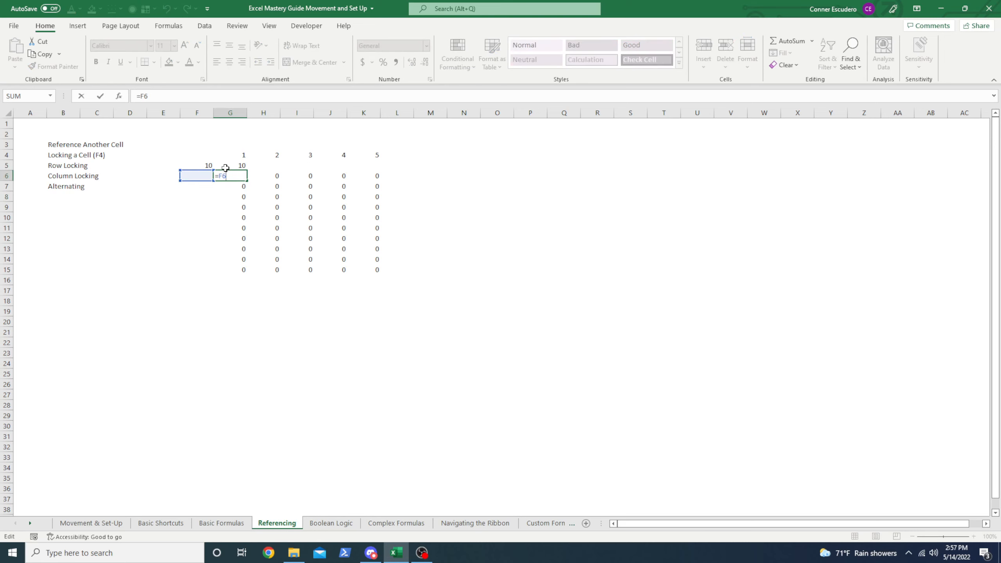
{"action": "key", "text": "Return"}
{"action": "key", "text": "F2"}
{"action": "key", "text": "Return"}
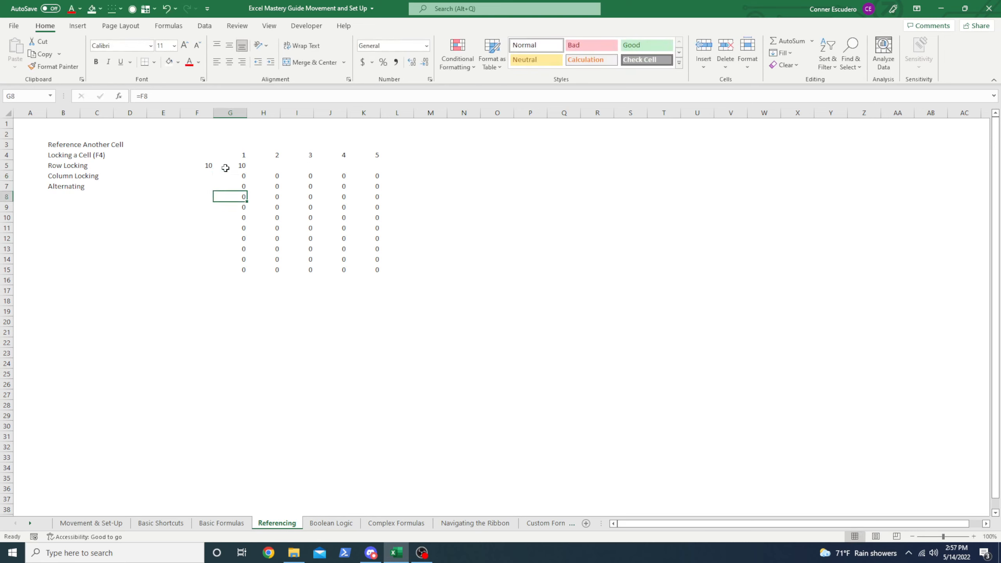
{"action": "key", "text": "F2"}
{"action": "key", "text": "Escape"}
{"action": "key", "text": "Up"}
{"action": "key", "text": "Up"}
{"action": "key", "text": "Up"}
{"action": "key", "text": "Up"}
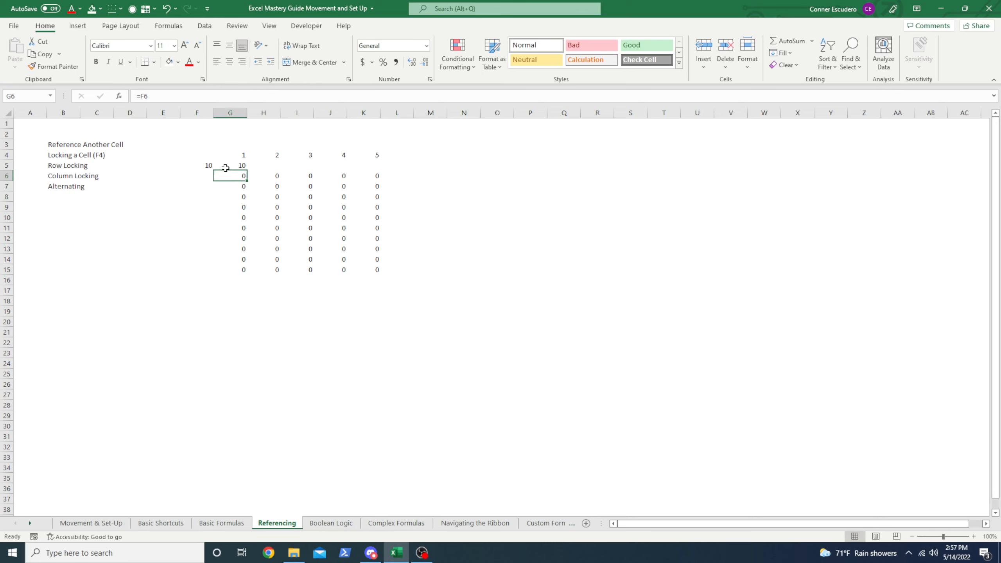
Step: Delete all the filled formulas from row 6 down to row 15 in columns G to K
{"action": "key", "text": "Down"}
{"action": "key", "text": "Down"}
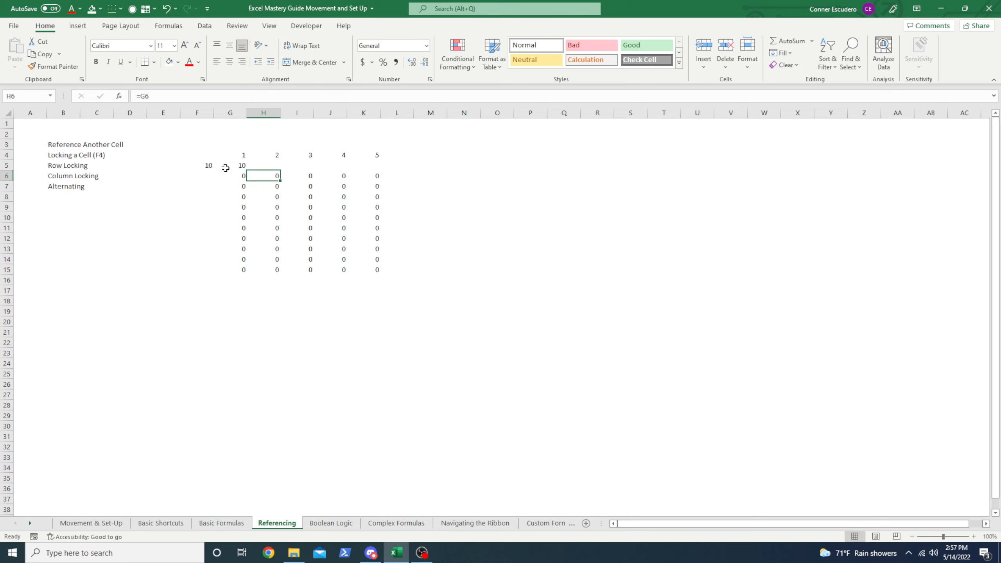
{"action": "key", "text": "ctrl+shift+Right"}
{"action": "key", "text": "ctrl+shift+Down"}
{"action": "key", "text": "Delete"}
{"action": "key", "text": "Up"}
{"action": "key", "text": "Up"}
{"action": "key", "text": "Up"}
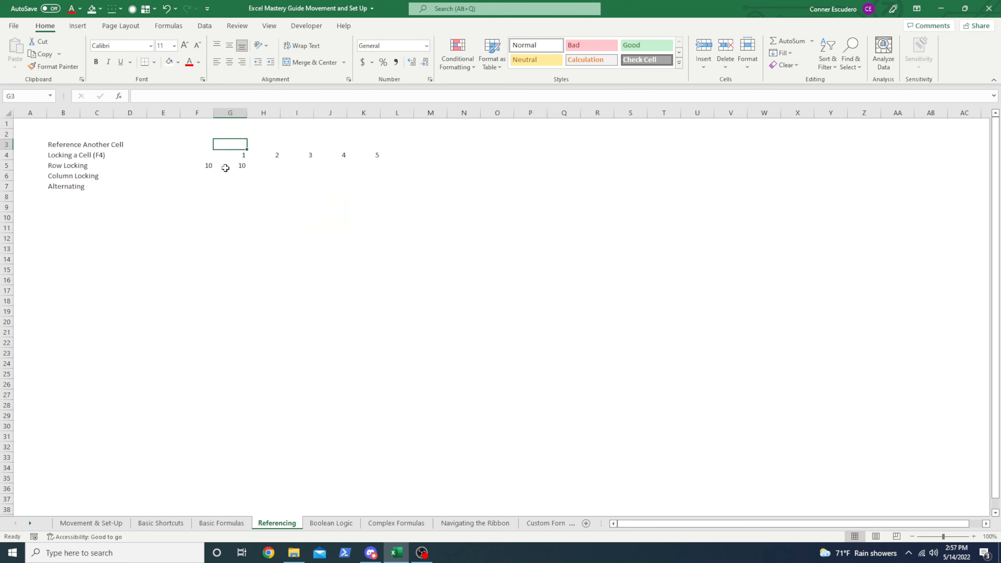
Step: Reference G4 from G3 with the formula =G4 and fill it across through K3
{"action": "type", "text": "="}
{"action": "key", "text": "Down"}
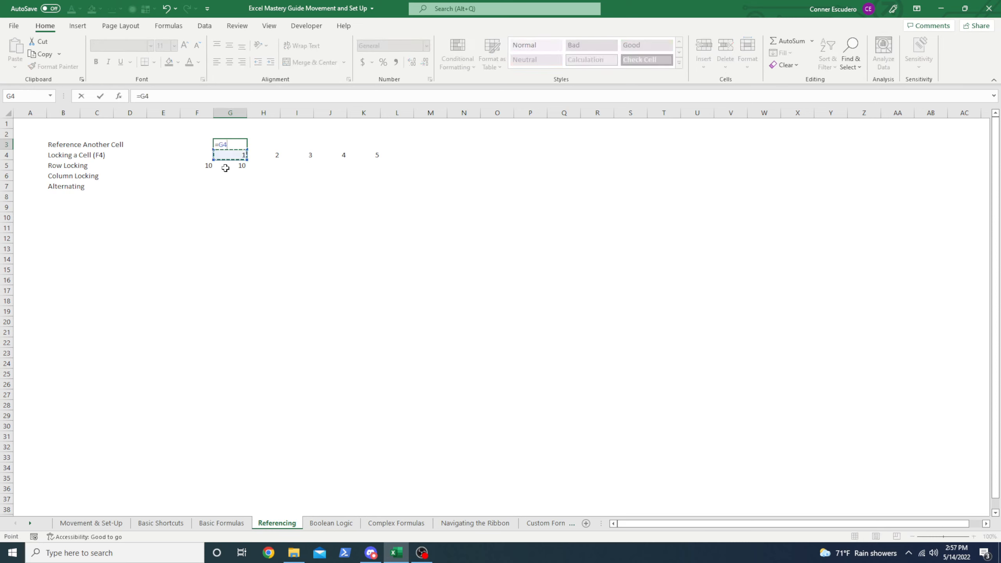
{"action": "key", "text": "Return"}
{"action": "key", "text": "Right"}
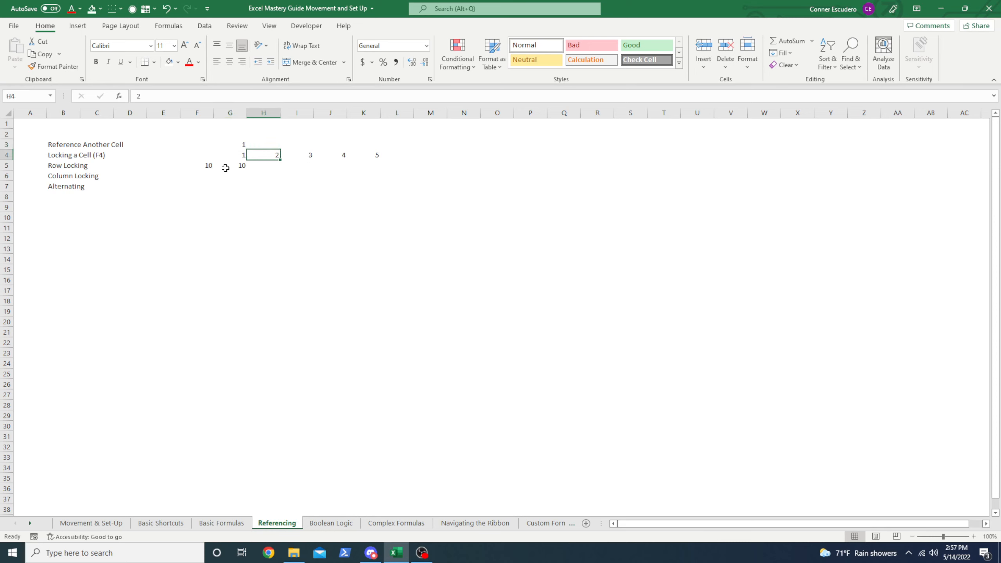
{"action": "key", "text": "ctrl+Right"}
{"action": "key", "text": "Up"}
{"action": "key", "text": "ctrl+shift+Left"}
{"action": "key", "text": "ctrl+r"}
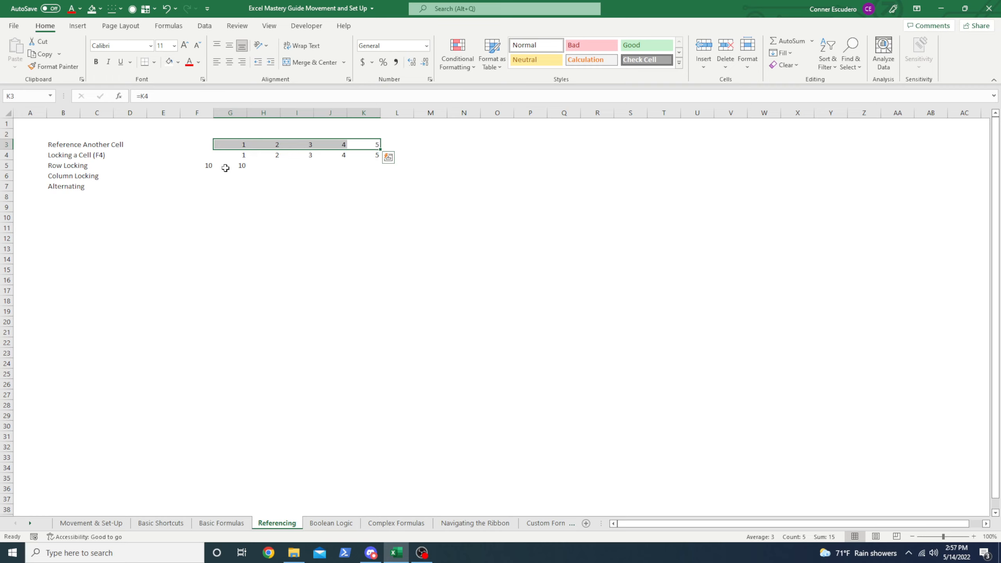
Step: Delete the filled reference formulas in G3:K3
{"action": "key", "text": "Left"}
{"action": "key", "text": "Left"}
{"action": "key", "text": "Left"}
{"action": "key", "text": "Down"}
{"action": "key", "text": "Right"}
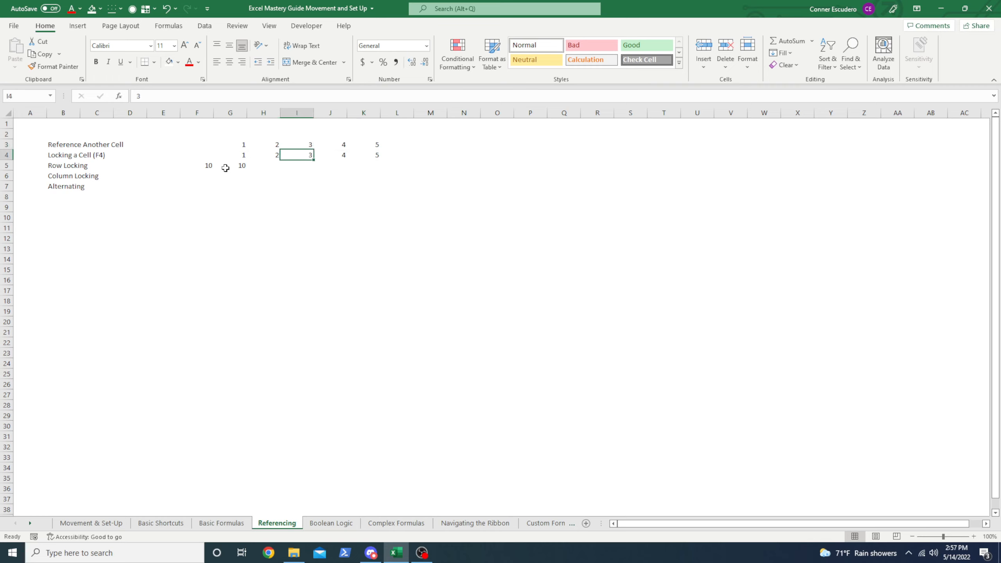
{"action": "key", "text": "Right"}
{"action": "key", "text": "Right"}
{"action": "key", "text": "Right"}
{"action": "key", "text": "Up"}
{"action": "key", "text": "Left"}
{"action": "key", "text": "ctrl+shift+Left"}
{"action": "key", "text": "ctrl+shift+Up"}
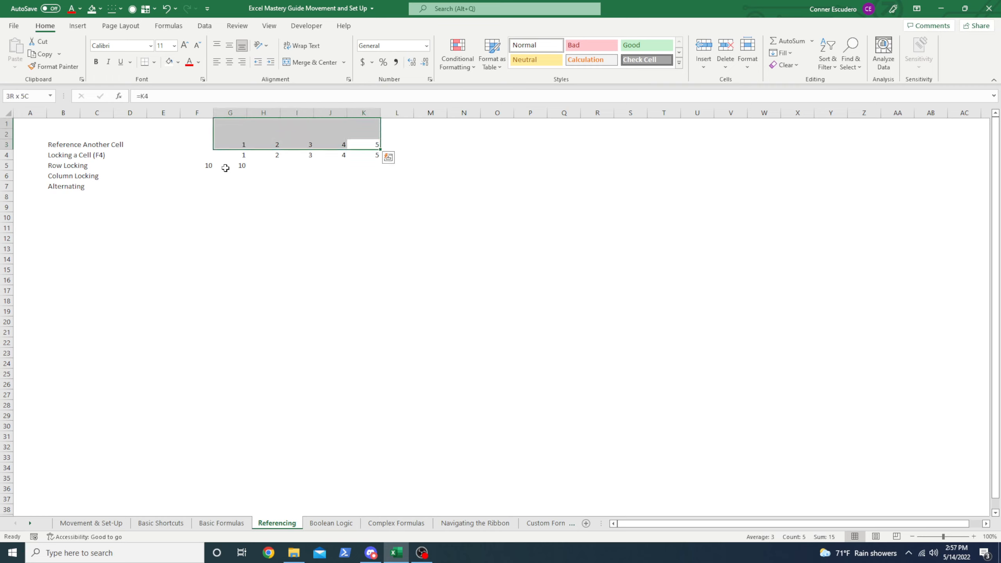
{"action": "key", "text": "ctrl+shift+Down"}
{"action": "key", "text": "Delete"}
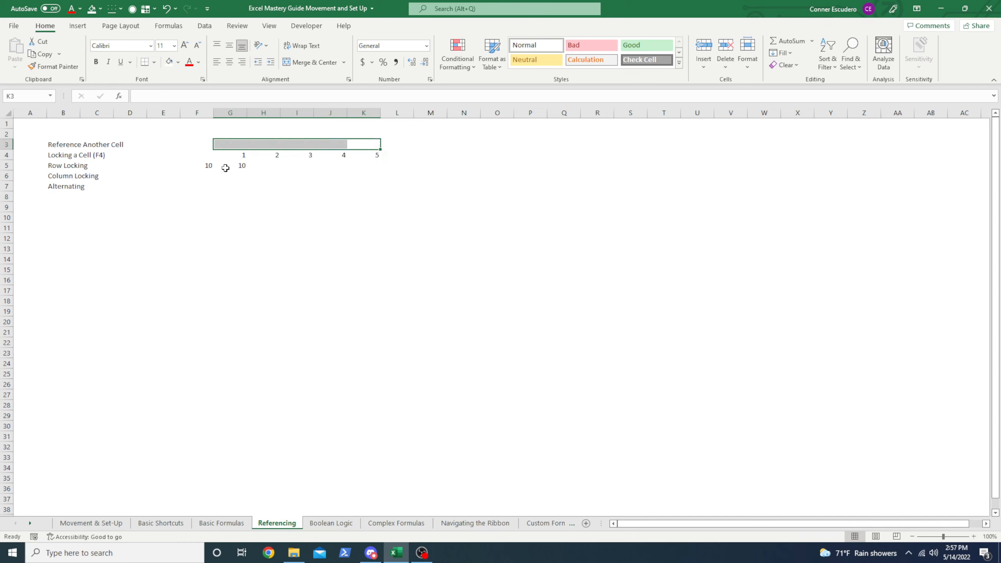
Step: Lock both the column and the row of the reference in G5 so the formula reads =$F$5
{"action": "key", "text": "Down"}
{"action": "key", "text": "Left"}
{"action": "key", "text": "Left"}
{"action": "key", "text": "Left"}
{"action": "key", "text": "Left"}
{"action": "key", "text": "Down"}
{"action": "key", "text": "Left"}
{"action": "key", "text": "Right"}
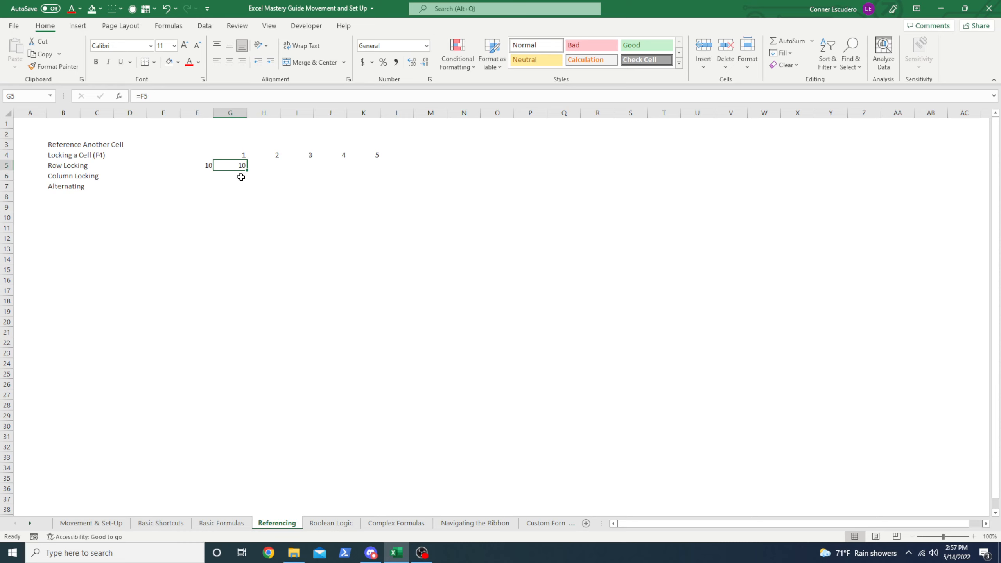
{"action": "left_click", "coordinate": [140, 96]}
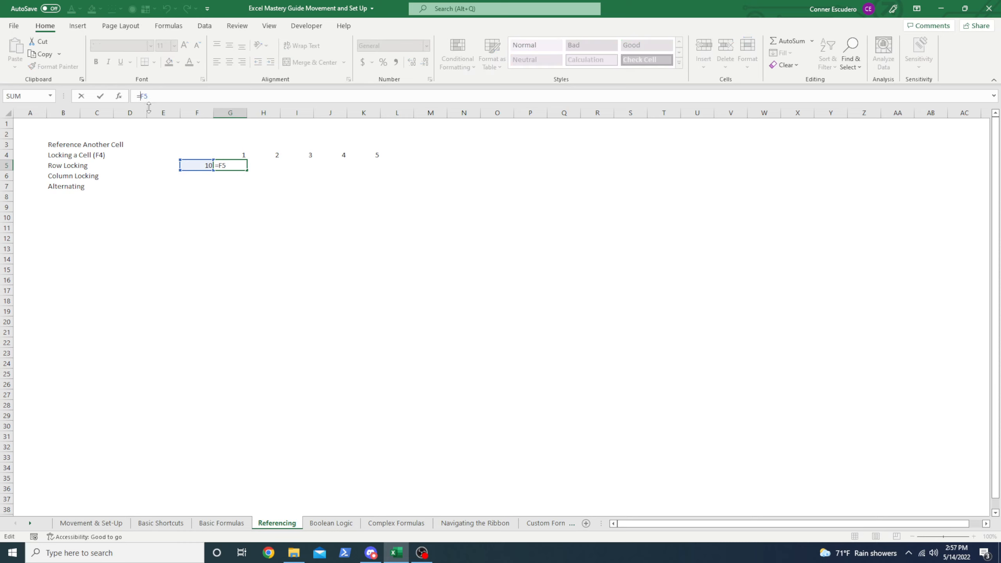
{"action": "type", "text": "$"}
{"action": "left_click_drag", "start_coordinate": [147, 96], "coordinate": [140, 97]}
{"action": "left_click", "coordinate": [149, 97]}
{"action": "type", "text": "$"}
{"action": "key", "text": "Return"}
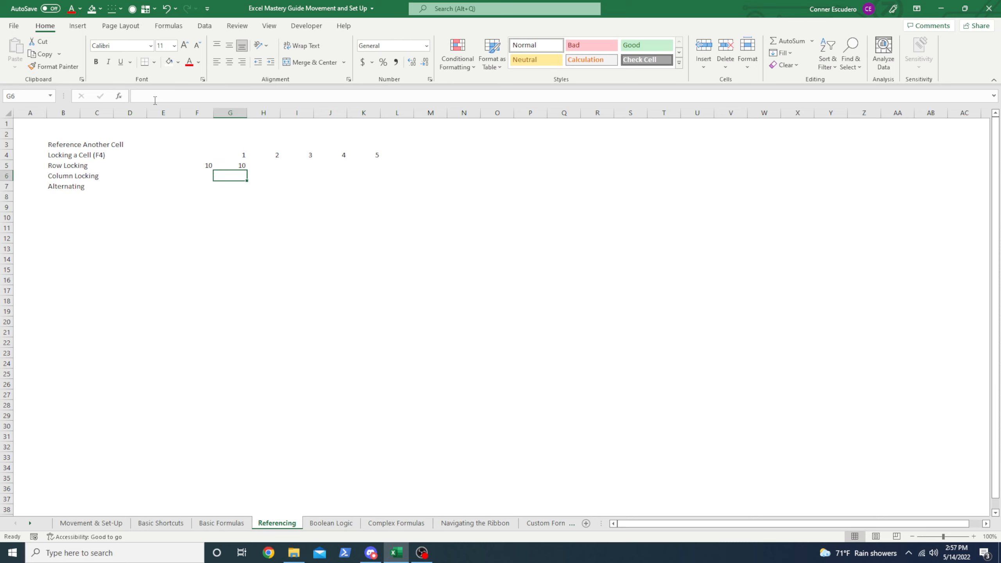
Step: Fill the locked formula in G5 down to row 11 and across through column K
{"action": "key", "text": "Up"}
{"action": "key", "text": "shift+Down"}
{"action": "key", "text": "shift+Down"}
{"action": "key", "text": "shift+Right"}
{"action": "key", "text": "shift+Right"}
{"action": "key", "text": "shift+Right"}
{"action": "key", "text": "shift+Right"}
{"action": "key", "text": "shift+Down"}
{"action": "key", "text": "shift+Down"}
{"action": "key", "text": "shift+Down"}
{"action": "key", "text": "shift+Down"}
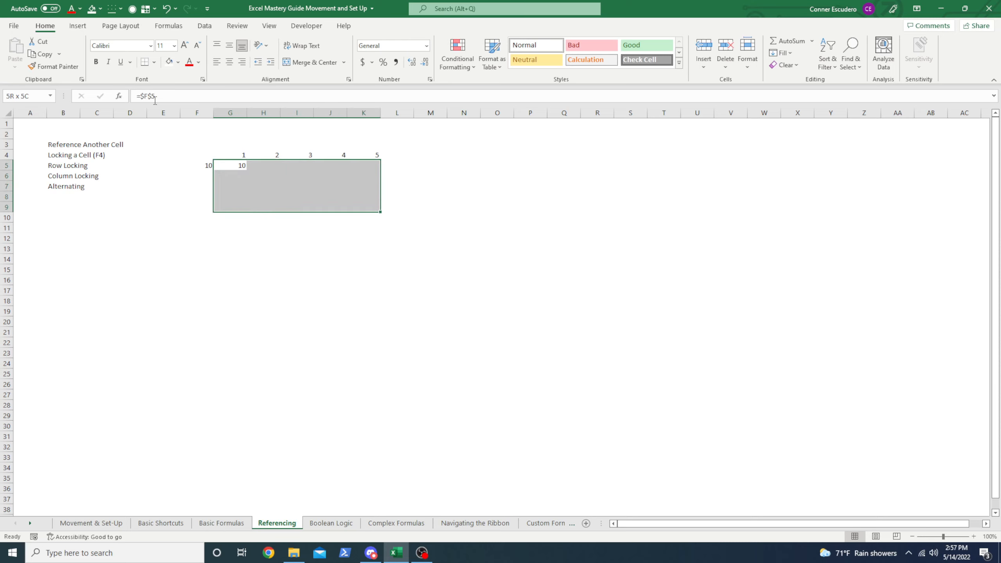
{"action": "key", "text": "ctrl+d"}
{"action": "key", "text": "ctrl+r"}
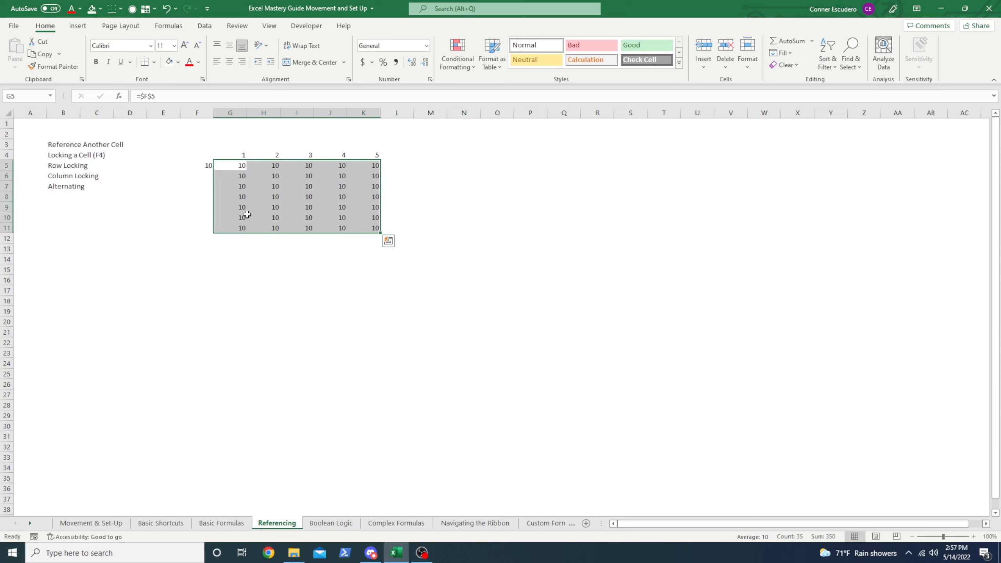
Step: Examine the formulas in several filled cells of columns J and K, rows 8 to 11, to check the locked reference
{"action": "left_click", "coordinate": [250, 182]}
{"action": "left_click", "coordinate": [314, 195]}
{"action": "key", "text": "F2"}
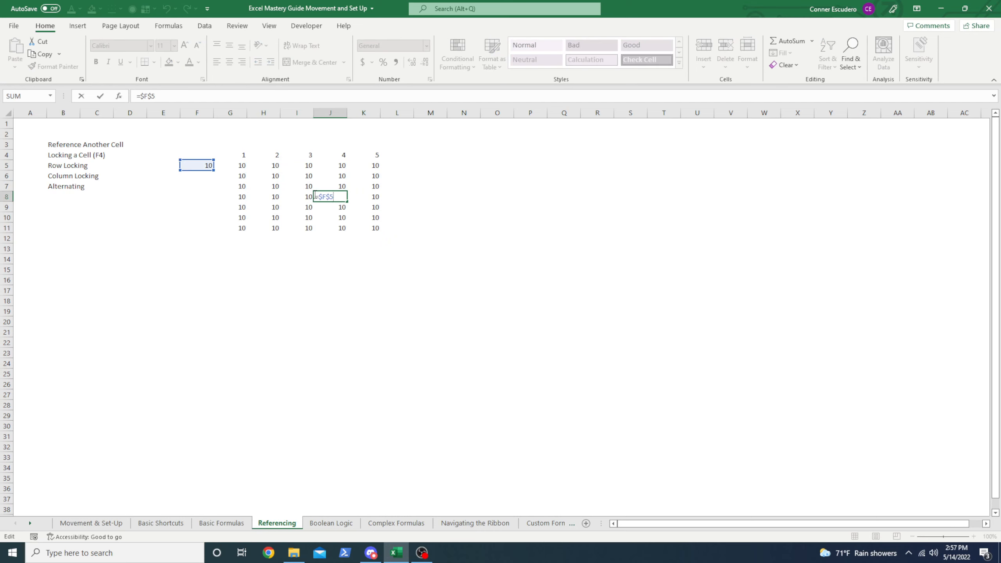
{"action": "key", "text": "Escape"}
{"action": "key", "text": "Down"}
{"action": "key", "text": "F2"}
{"action": "key", "text": "Escape"}
{"action": "key", "text": "Right"}
{"action": "key", "text": "F2"}
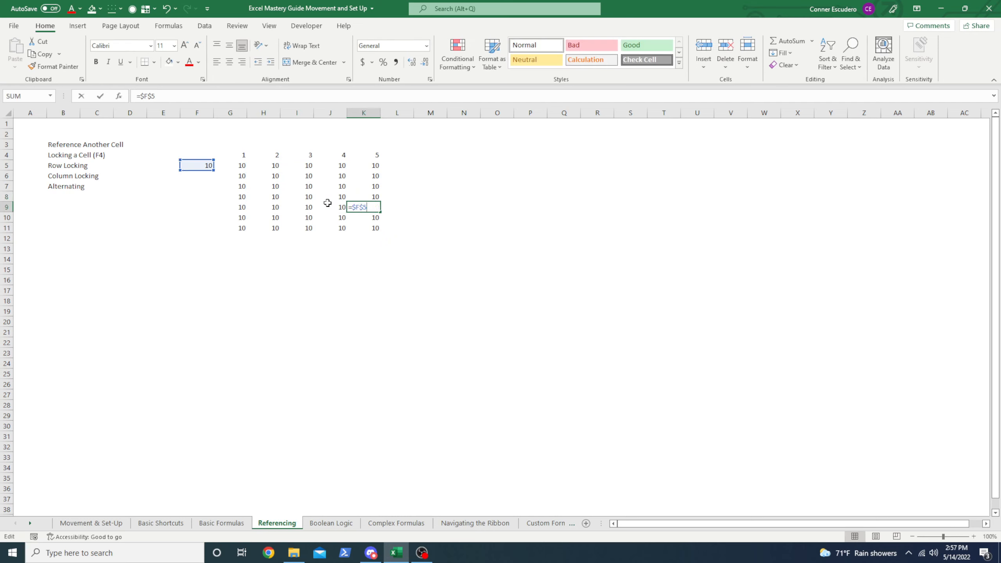
{"action": "key", "text": "Escape"}
{"action": "key", "text": "Down"}
{"action": "key", "text": "F2"}
{"action": "key", "text": "Escape"}
{"action": "key", "text": "Down"}
{"action": "key", "text": "F2"}
{"action": "key", "text": "Escape"}
{"action": "key", "text": "Left"}
{"action": "key", "text": "Left"}
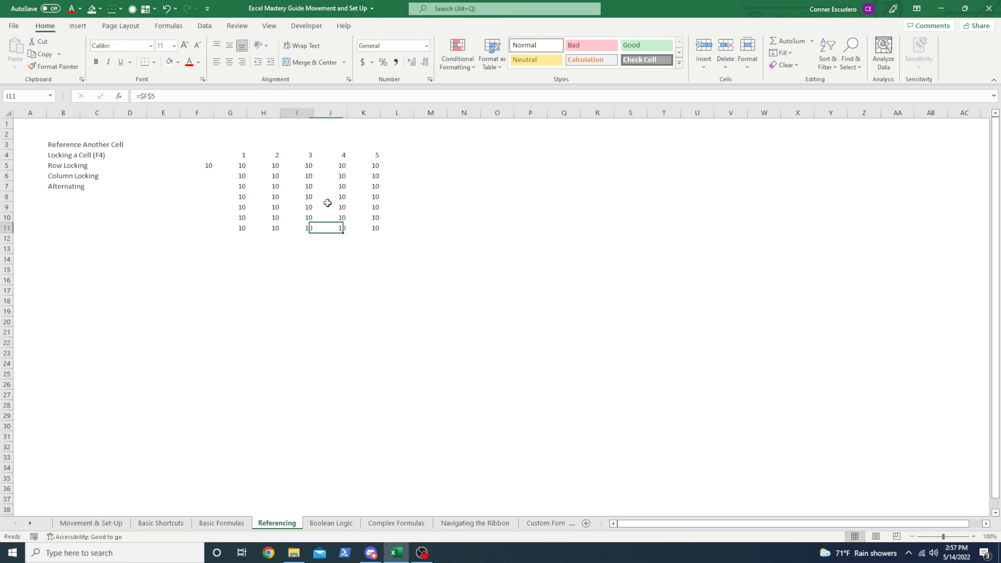
Step: Delete the filled formulas in H5:K11 and G6:G11, keeping only the one in G5
{"action": "key", "text": "Left"}
{"action": "key", "text": "Left"}
{"action": "key", "text": "ctrl+Up"}
{"action": "key", "text": "Down"}
{"action": "key", "text": "ctrl+shift+Right"}
{"action": "key", "text": "ctrl+shift+Down"}
{"action": "key", "text": "Up"}
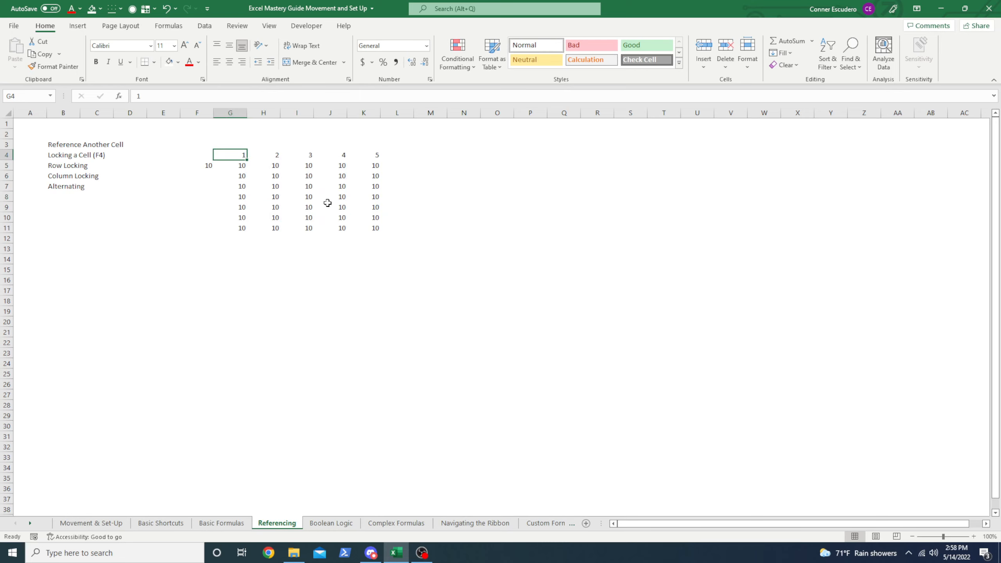
{"action": "key", "text": "Right"}
{"action": "key", "text": "Down"}
{"action": "key", "text": "ctrl+shift+Right"}
{"action": "key", "text": "ctrl+shift+Down"}
{"action": "key", "text": "Delete"}
{"action": "key", "text": "Left"}
{"action": "key", "text": "Down"}
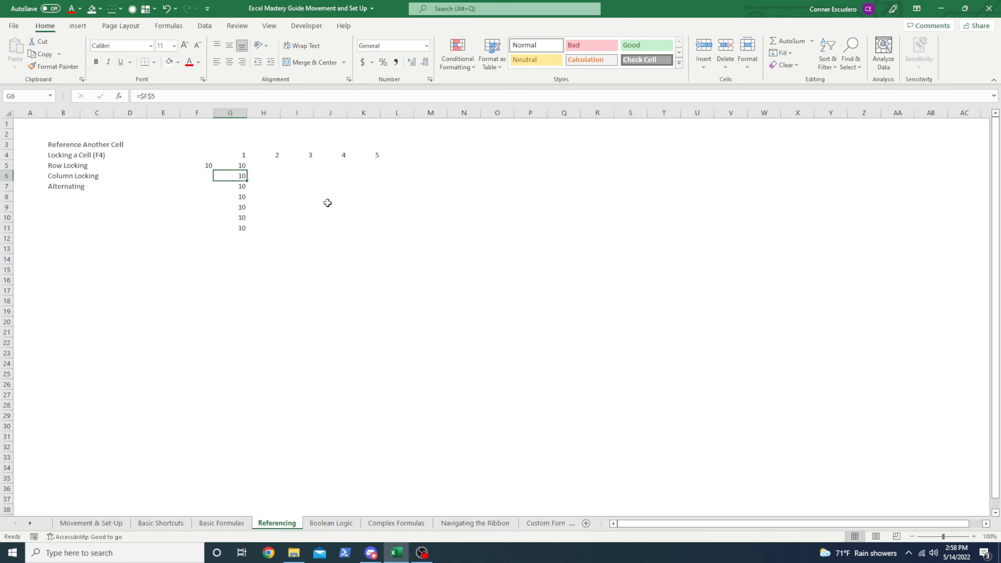
{"action": "key", "text": "ctrl+shift+Down"}
{"action": "key", "text": "Delete"}
{"action": "key", "text": "Up"}
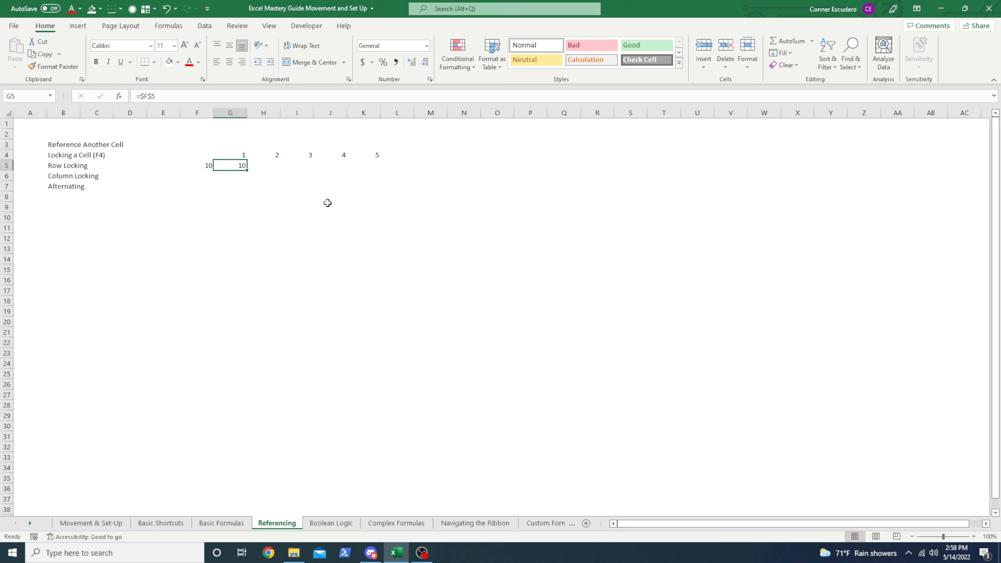
Step: Remove both dollar signs from the formula in G5 so it reads =F5
{"action": "key", "text": "F2"}
{"action": "key", "text": "BackSpace"}
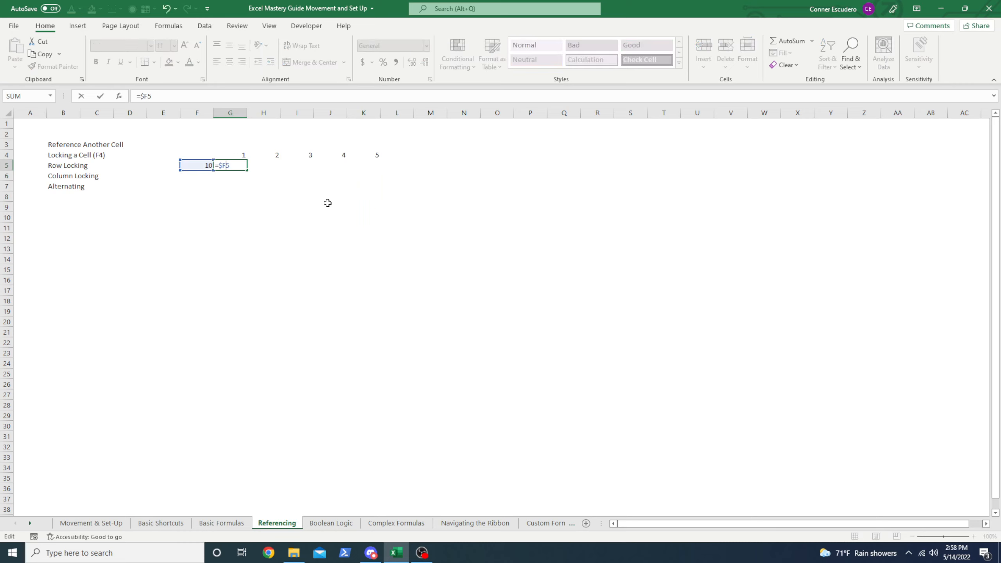
{"action": "key", "text": "BackSpace"}
{"action": "key", "text": "Return"}
{"action": "key", "text": "Up"}
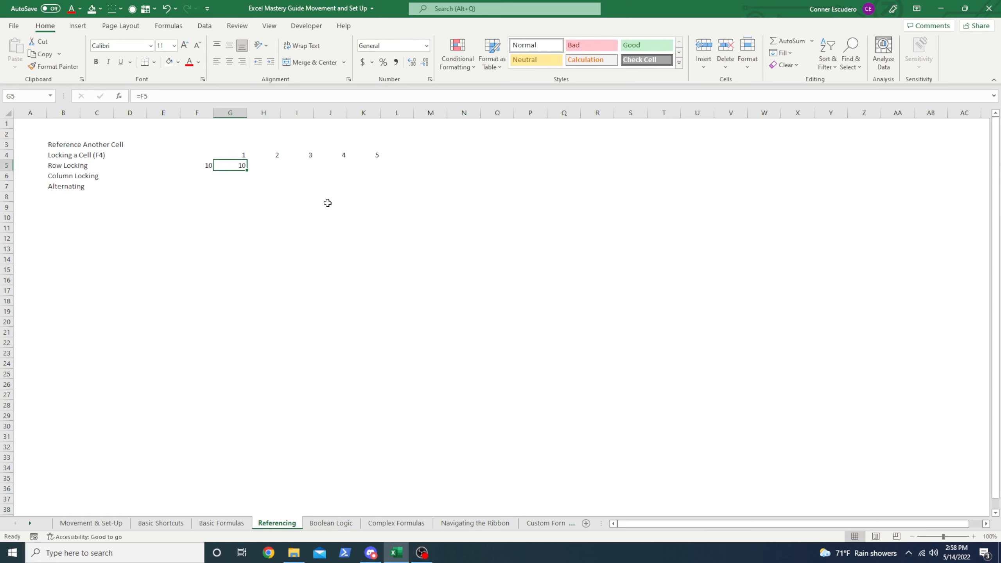
Step: Clear G5 and undo that, then toggle its reference to the fully locked form =$F$5
{"action": "key", "text": "Delete"}
{"action": "key", "text": "ctrl+z"}
{"action": "key", "text": "F2"}
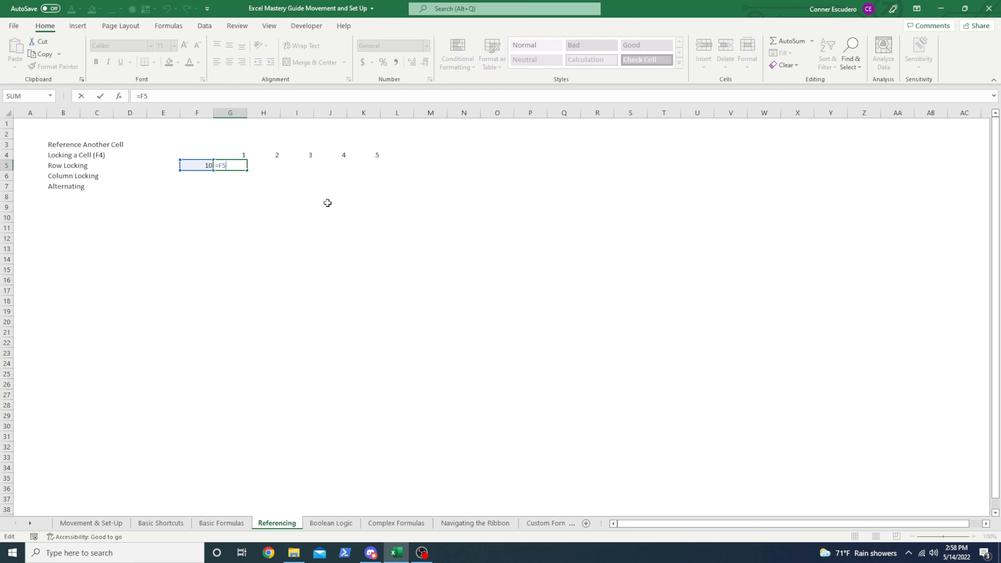
{"action": "key", "text": "F4"}
{"action": "key", "text": "ctrl+Return"}
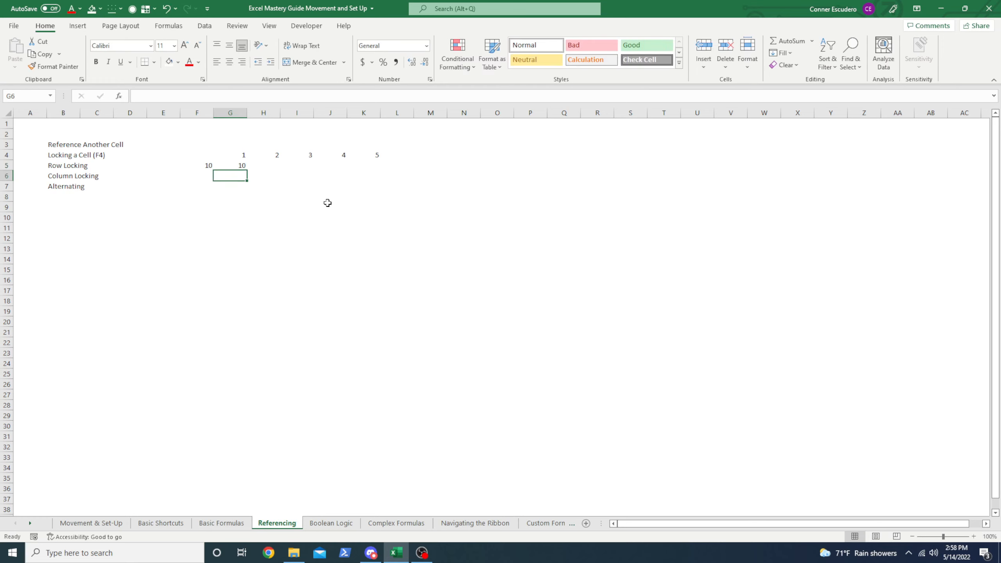
Step: Clear G5 and undo that, then cycle its reference through every locking state back to =$F$5
{"action": "key", "text": "Delete"}
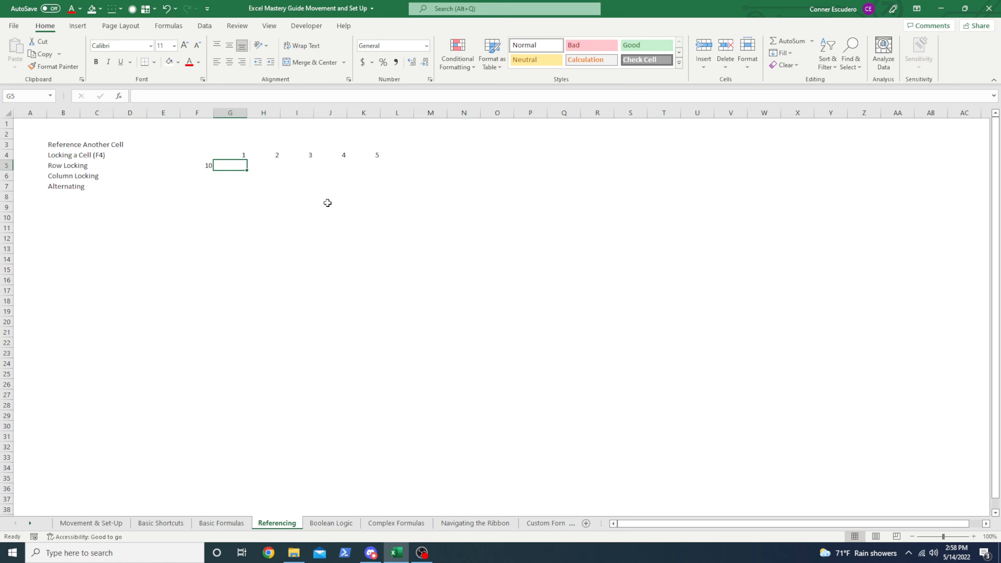
{"action": "key", "text": "ctrl+z"}
{"action": "double_click", "coordinate": [227, 167]}
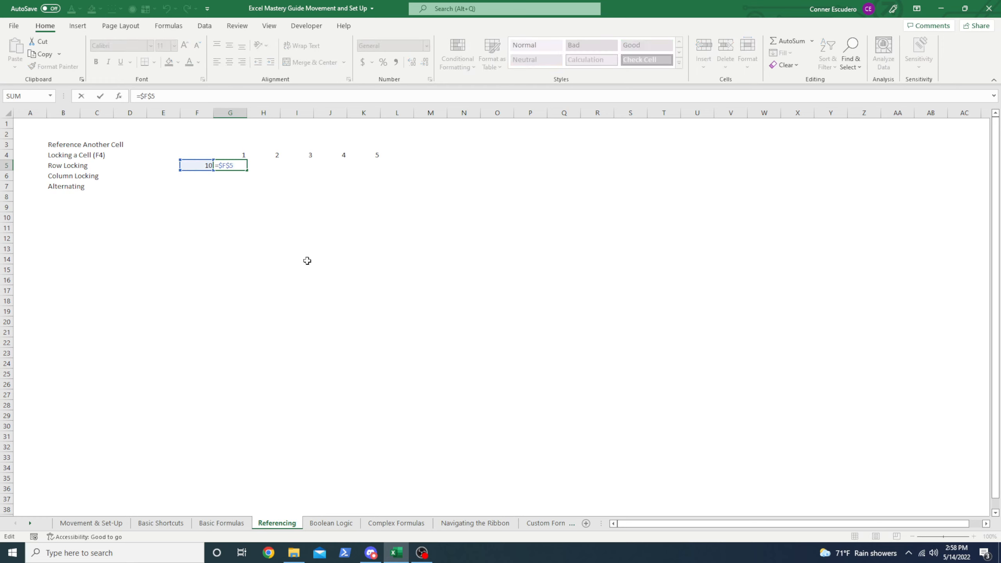
{"action": "key", "text": "F4"}
{"action": "key", "text": "F4"}
{"action": "key", "text": "F4"}
{"action": "key", "text": "F4"}
{"action": "key", "text": "ctrl+Return"}
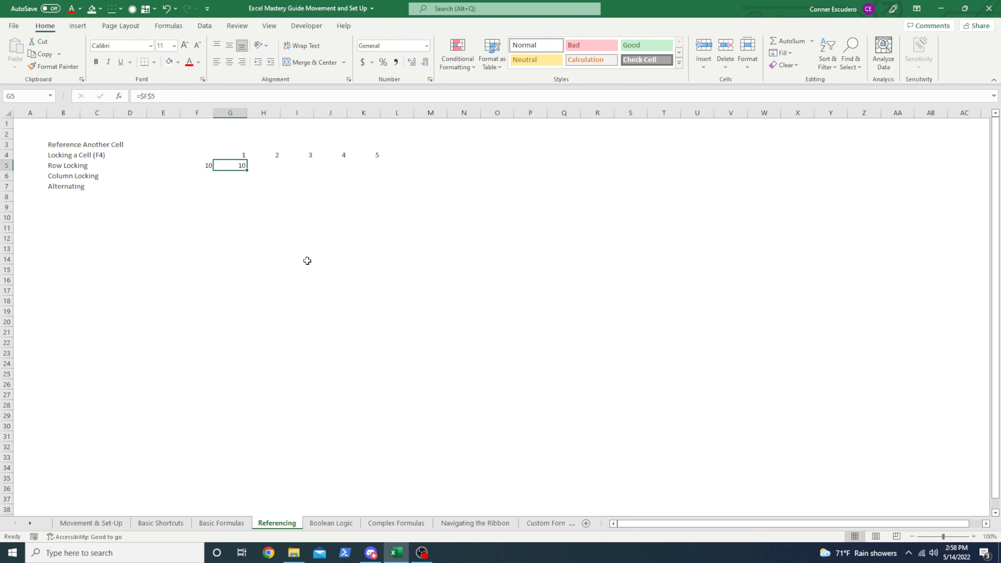
Step: Highlight the numbers in G4:K4 with a yellow fill
{"action": "key", "text": "Up"}
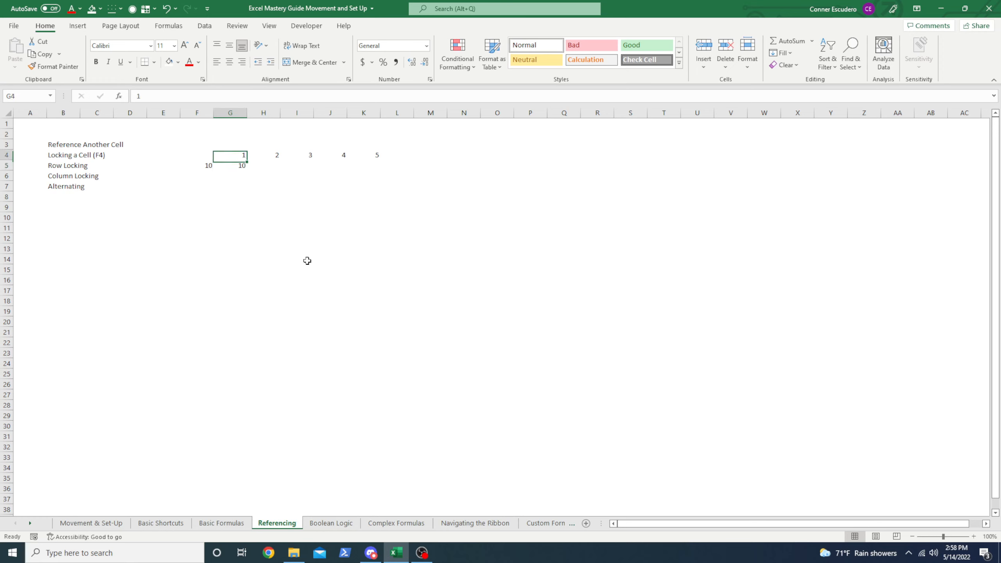
{"action": "key", "text": "ctrl+shift+Right"}
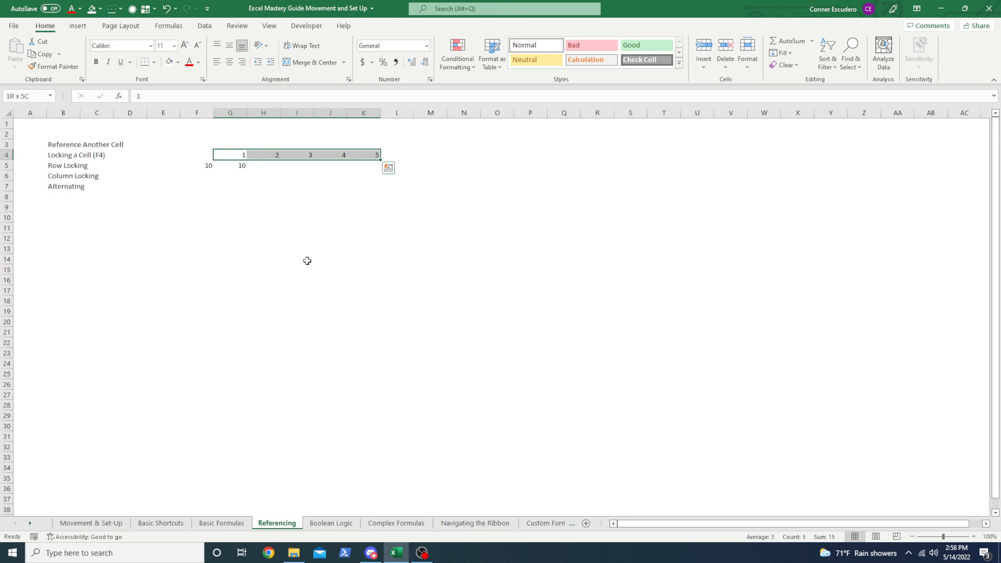
{"action": "key", "text": "alt+3"}
{"action": "key", "text": "Left"}
{"action": "key", "text": "Up"}
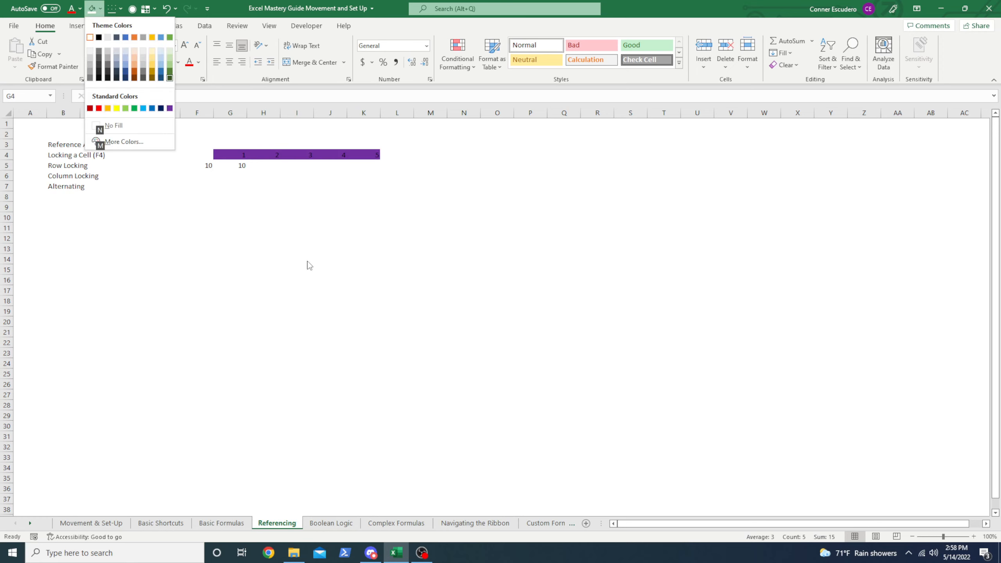
{"action": "key", "text": "Down"}
{"action": "key", "text": "Left"}
{"action": "key", "text": "Left"}
{"action": "key", "text": "Left"}
{"action": "key", "text": "Left"}
{"action": "key", "text": "Left"}
{"action": "key", "text": "Left"}
{"action": "key", "text": "Return"}
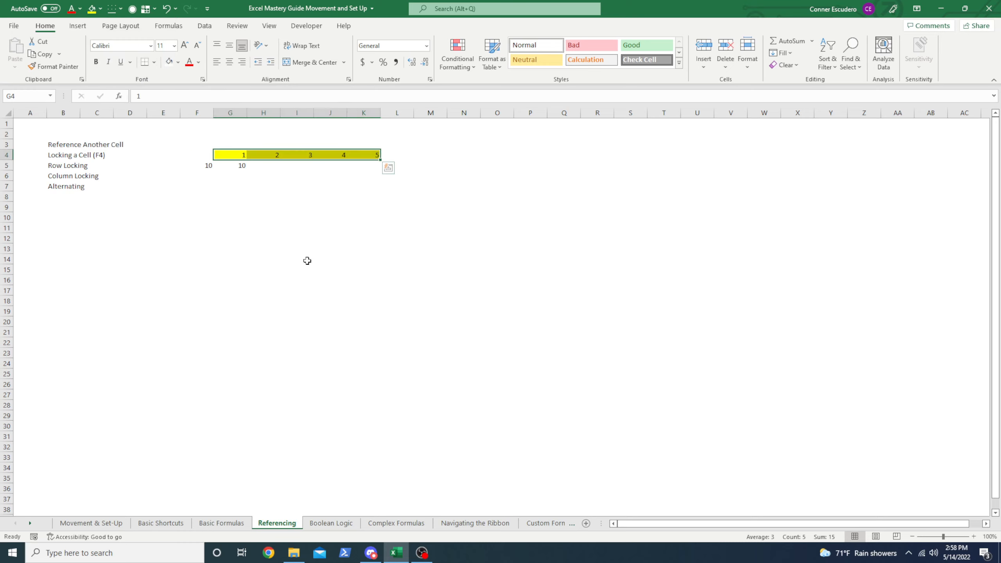
Step: Replace the formula in G5 with =G4 * F5
{"action": "key", "text": "ctrl+shift+Left"}
{"action": "key", "text": "ctrl+shift+Right"}
{"action": "key", "text": "Down"}
{"action": "key", "text": "Left"}
{"action": "key", "text": "Right"}
{"action": "key", "text": "Right"}
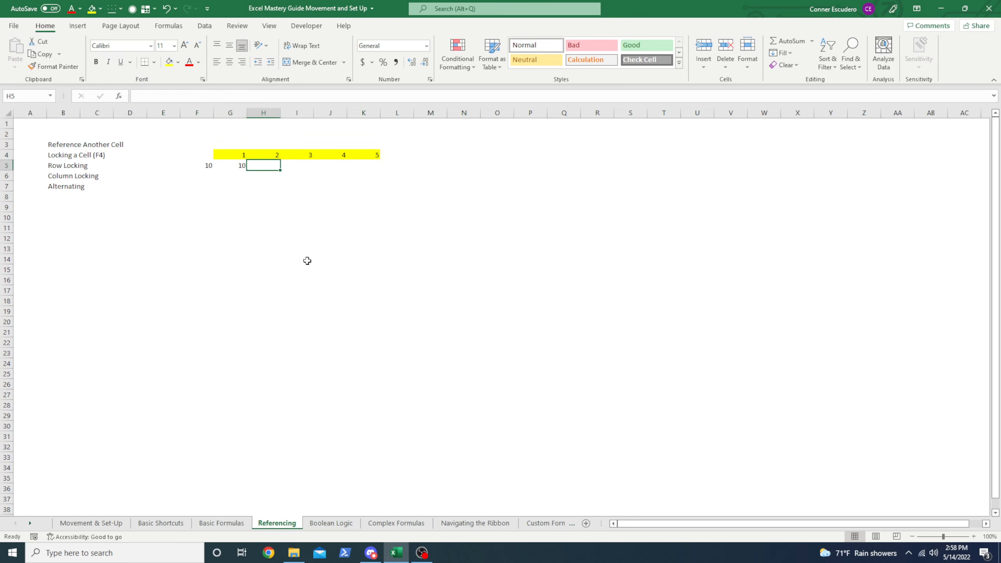
{"action": "key", "text": "Left"}
{"action": "key", "text": "Delete"}
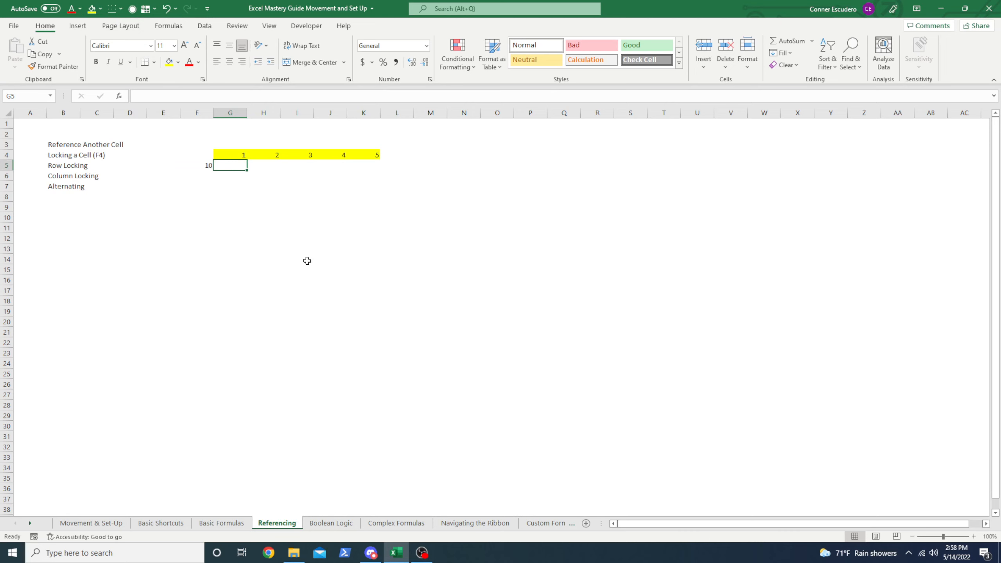
{"action": "type", "text": "="}
{"action": "key", "text": "Up"}
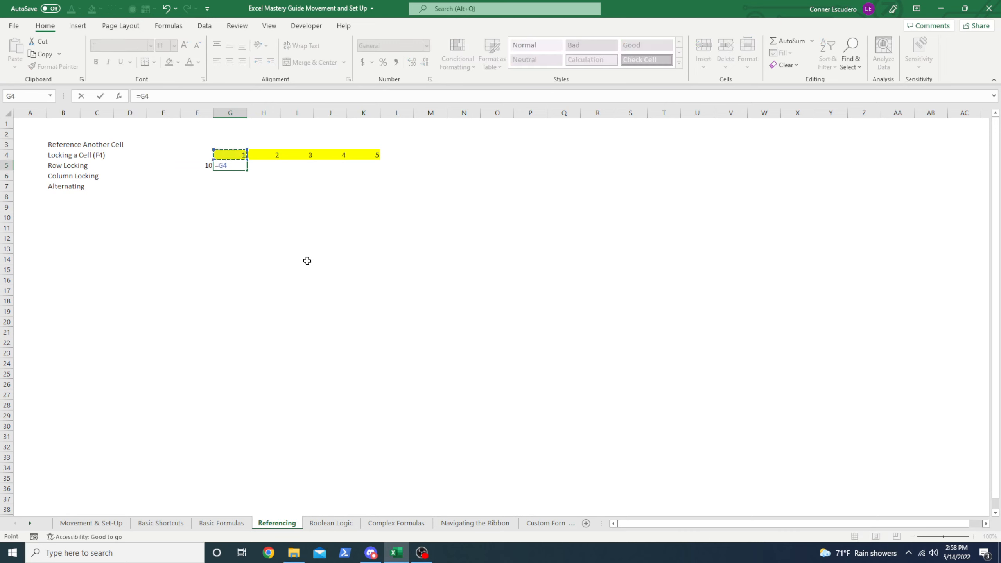
{"action": "type", "text": "*"}
{"action": "key", "text": "Left"}
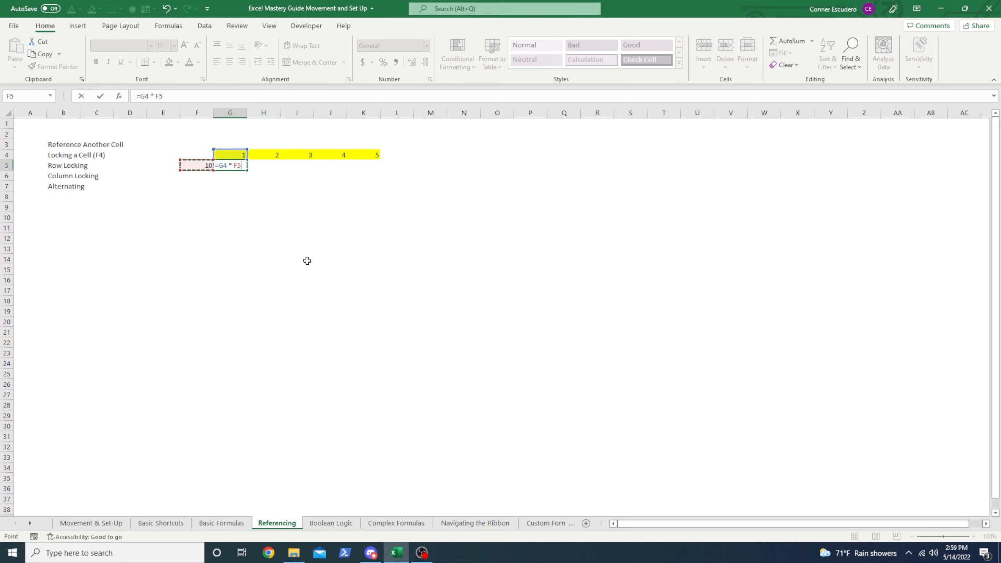
{"action": "key", "text": "ctrl+Return"}
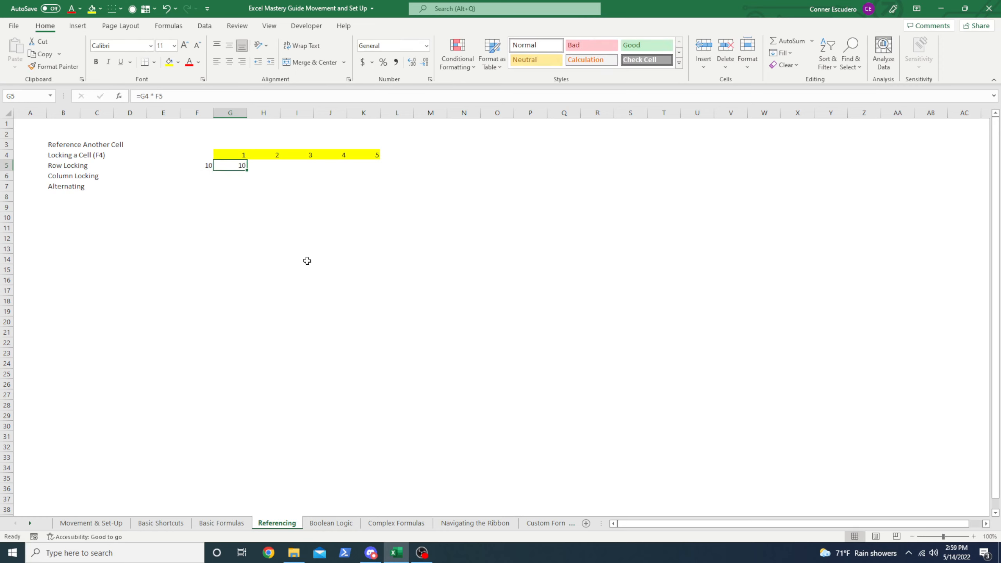
Step: Fill the G5 multiplication formula right across row 5 through K5
{"action": "key", "text": "shift+Right"}
{"action": "key", "text": "shift+Right"}
{"action": "key", "text": "shift+Right"}
{"action": "key", "text": "shift+Right"}
{"action": "key", "text": "ctrl+r"}
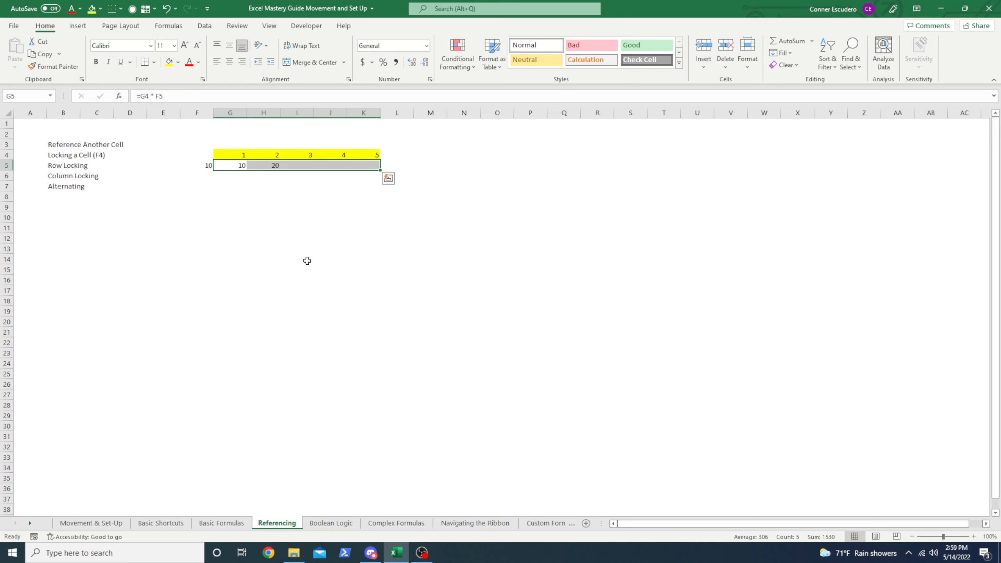
Step: Examine the cell references in the filled formulas in H5 and I5
{"action": "key", "text": "Right"}
{"action": "key", "text": "F2"}
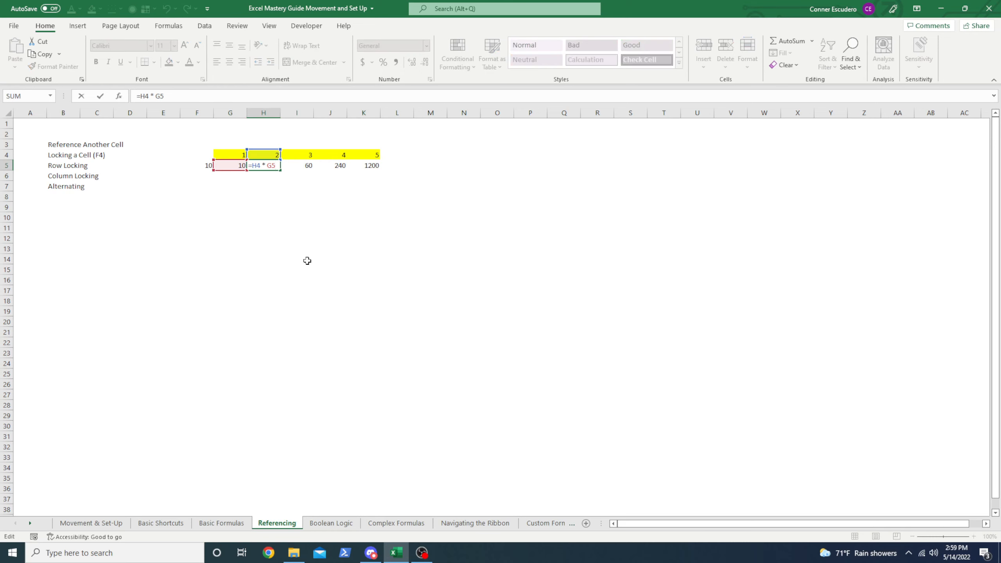
{"action": "key", "text": "Escape"}
{"action": "key", "text": "Right"}
{"action": "key", "text": "F2"}
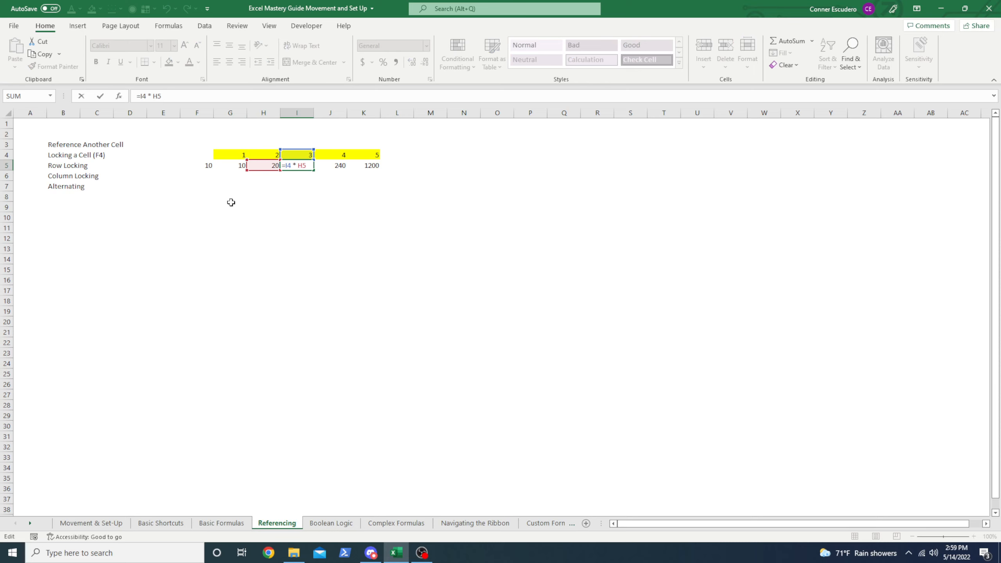
{"action": "key", "text": "Tab"}
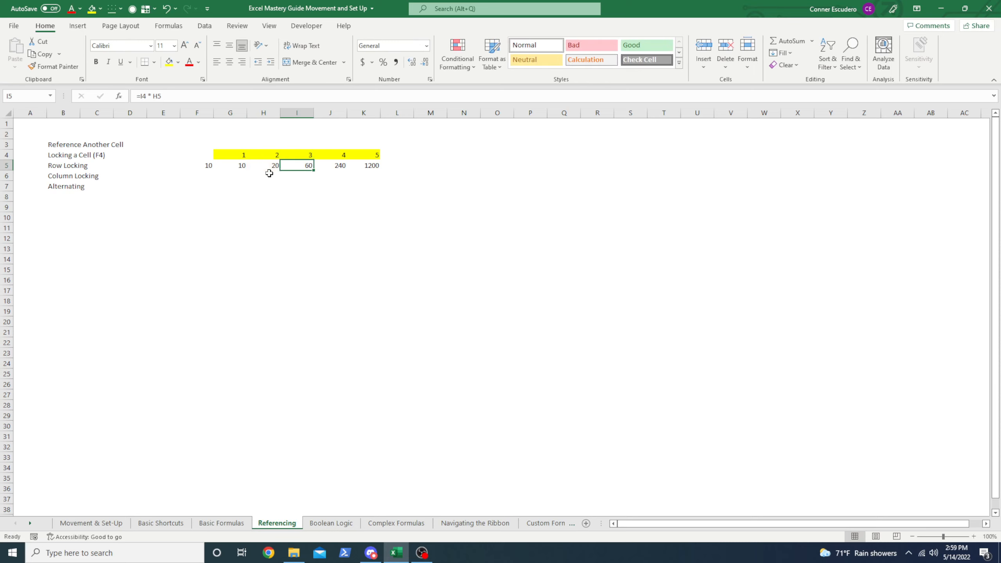
{"action": "key", "text": "F2"}
{"action": "key", "text": "Escape"}
Step: Clear the filled formulas from H5:K5
{"action": "key", "text": "Left"}
{"action": "key", "text": "Left"}
{"action": "key", "text": "ctrl+shift+Right"}
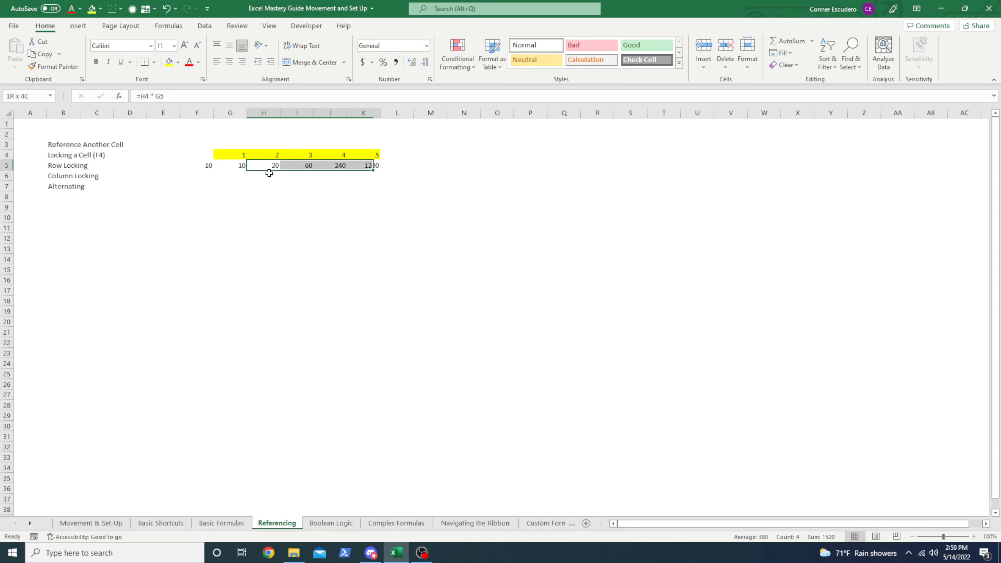
{"action": "key", "text": "Delete"}
{"action": "key", "text": "Left"}
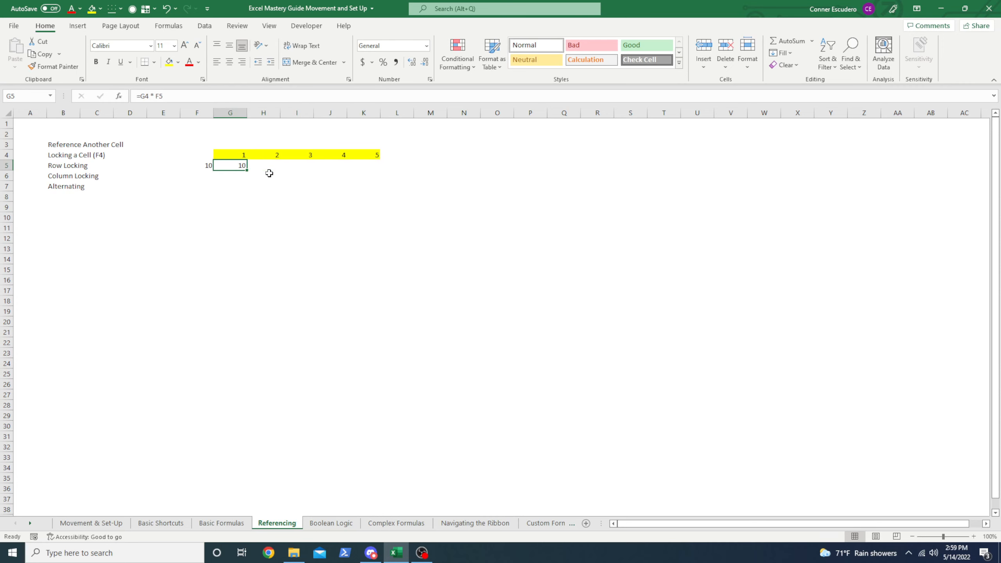
Step: Fully lock the F5 reference in G5 so the formula reads =G4 * $F$5, and fill it right through K5
{"action": "key", "text": "F2"}
{"action": "key", "text": "F4"}
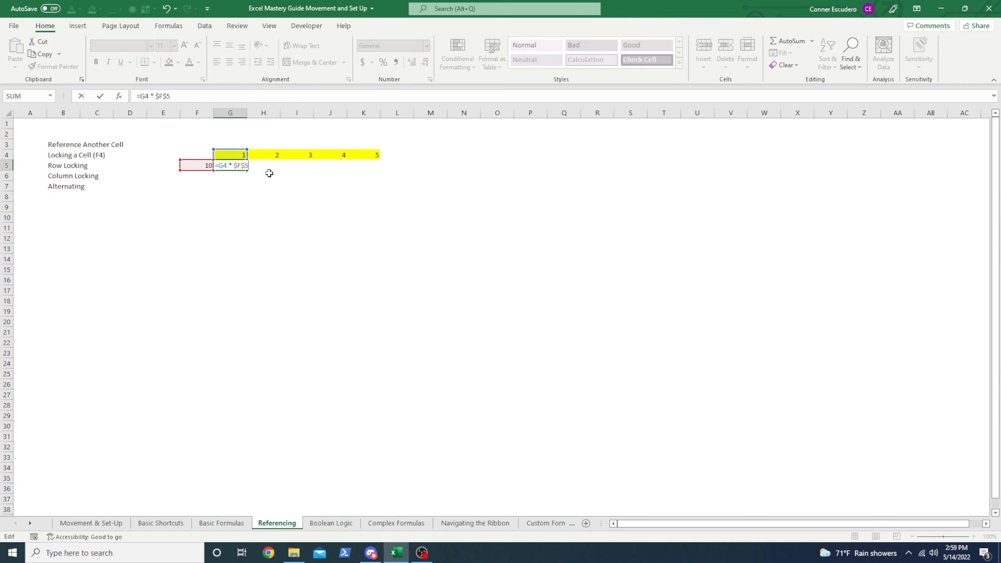
{"action": "key", "text": "ctrl+Return"}
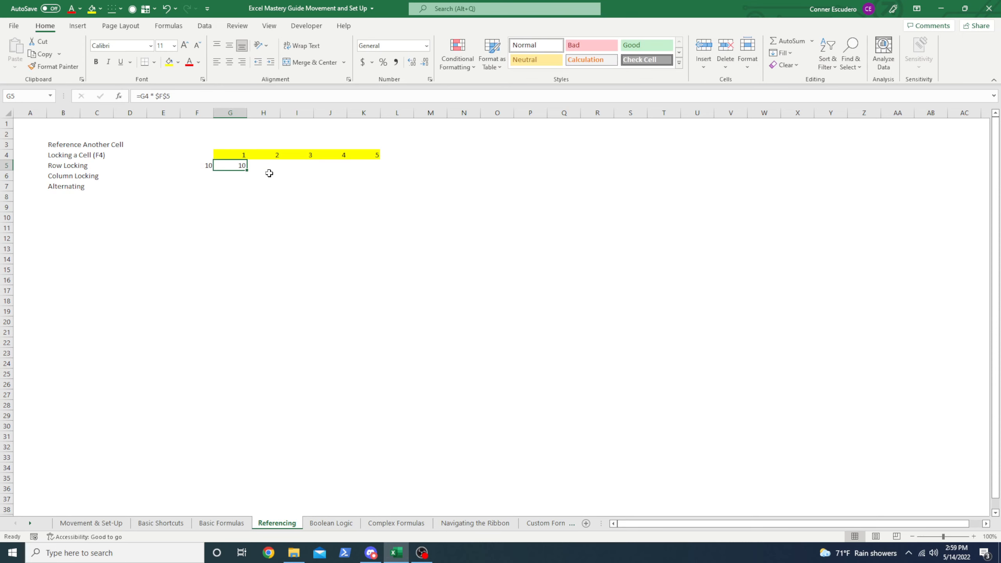
{"action": "key", "text": "shift+Right"}
{"action": "key", "text": "shift+Right"}
{"action": "key", "text": "shift+Right"}
{"action": "left_click_drag", "start_coordinate": [269, 173], "coordinate": [270, 173]}
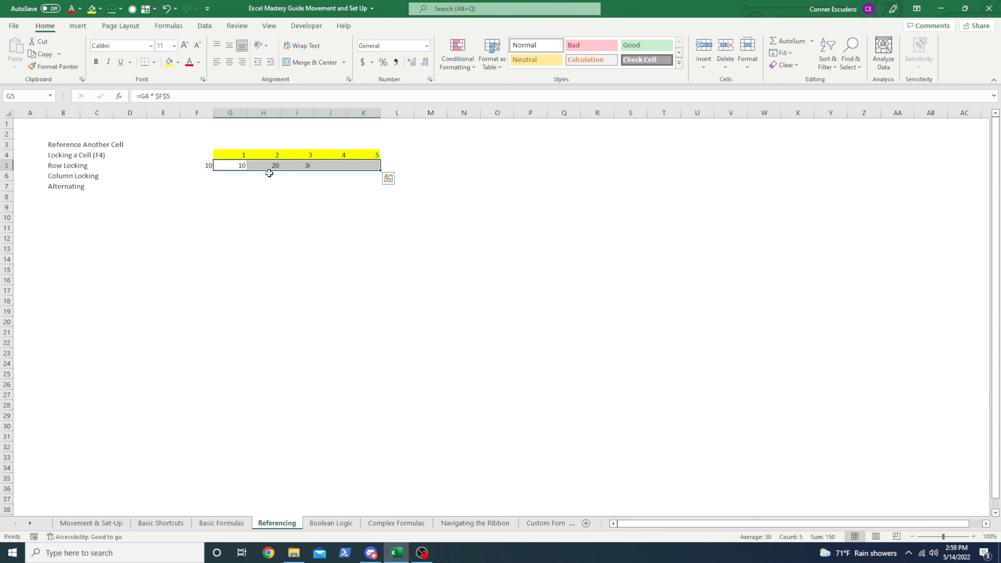
Step: Examine the locked $F$5 reference in the filled formulas in H5, I5 and J5
{"action": "key", "text": "Right"}
{"action": "key", "text": "F2"}
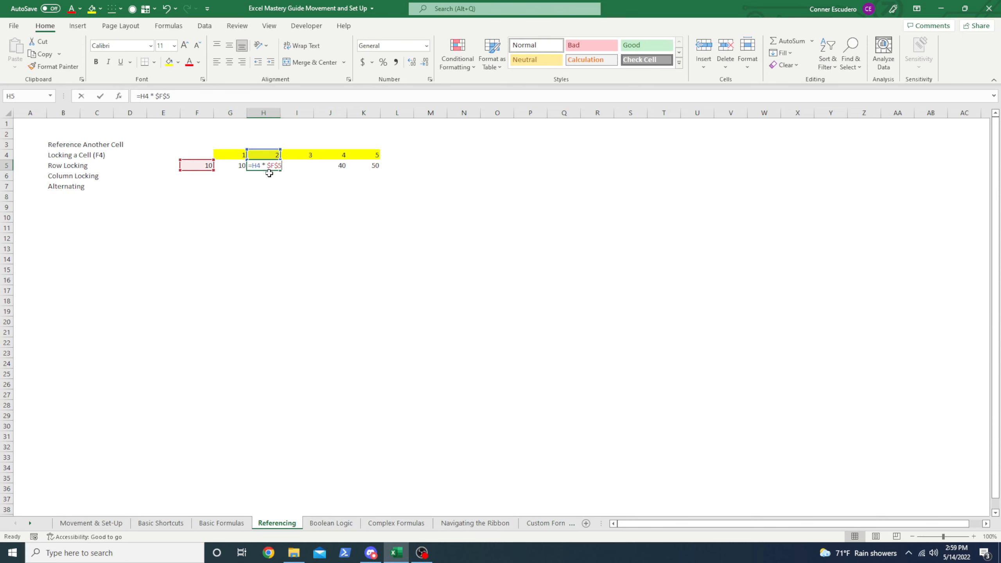
{"action": "key", "text": "Escape"}
{"action": "key", "text": "Right"}
{"action": "key", "text": "F2"}
{"action": "key", "text": "Escape"}
{"action": "key", "text": "Right"}
{"action": "key", "text": "F2"}
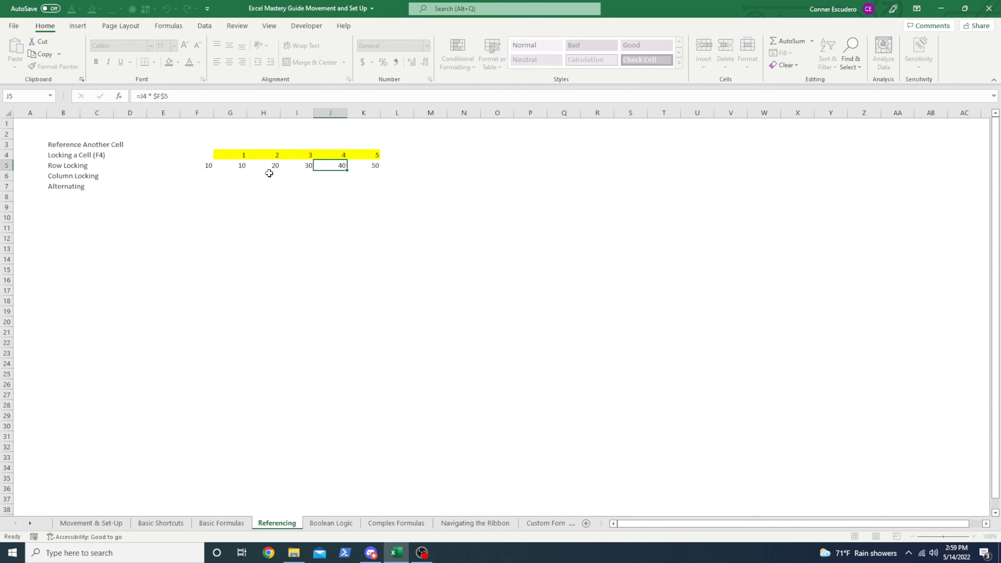
{"action": "key", "text": "Escape"}
Step: Remove the multiplication formulas from G5:K5
{"action": "key", "text": "ctrl+z"}
{"action": "key", "text": "ctrl+z"}
{"action": "key", "text": "ctrl+z"}
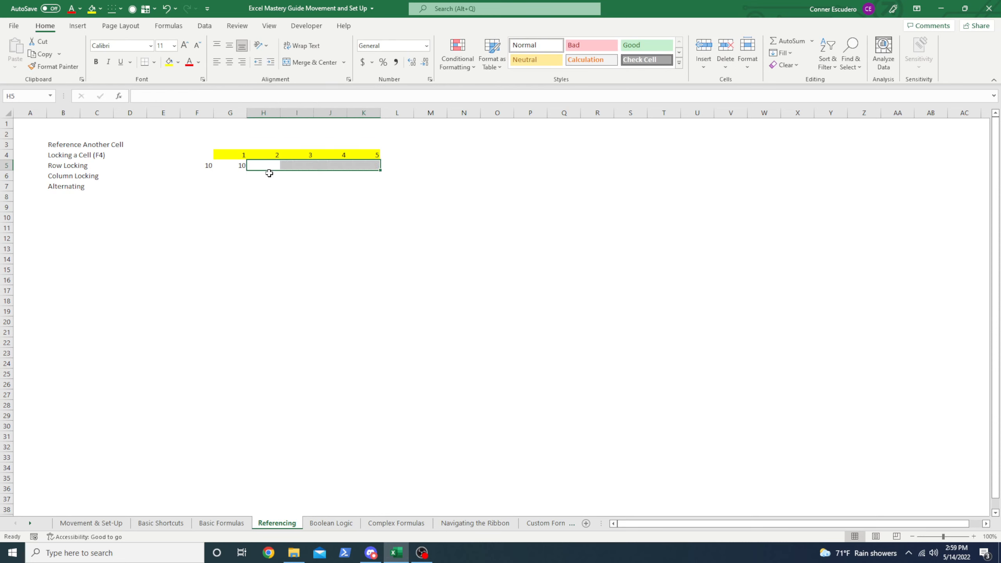
{"action": "key", "text": "Left"}
{"action": "key", "text": "Up"}
{"action": "key", "text": "Right"}
{"action": "key", "text": "Left"}
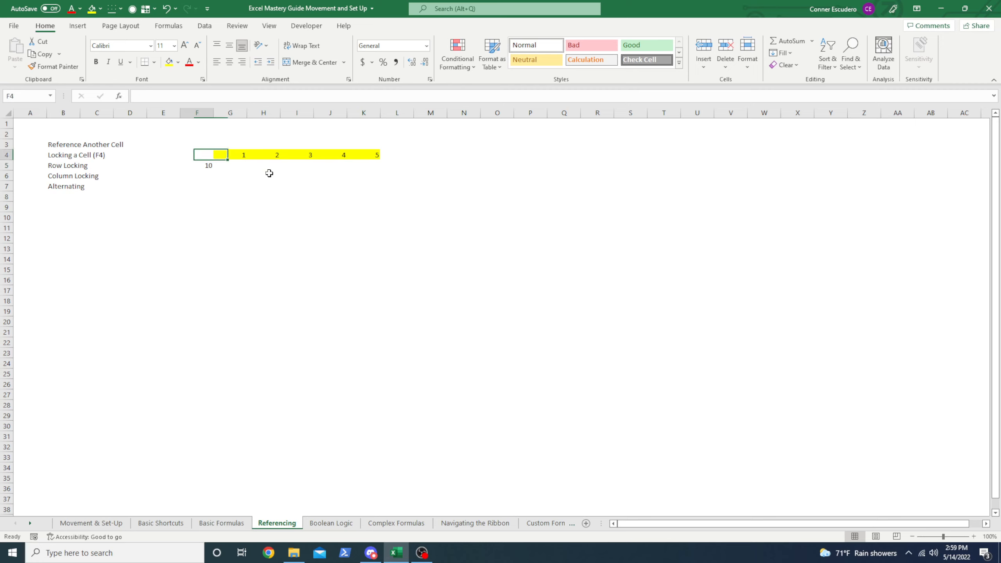
{"action": "key", "text": "Down"}
{"action": "key", "text": "Right"}
{"action": "key", "text": "Left"}
{"action": "key", "text": "Left"}
{"action": "key", "text": "Left"}
{"action": "key", "text": "Left"}
{"action": "key", "text": "Right"}
{"action": "key", "text": "Right"}
{"action": "key", "text": "Right"}
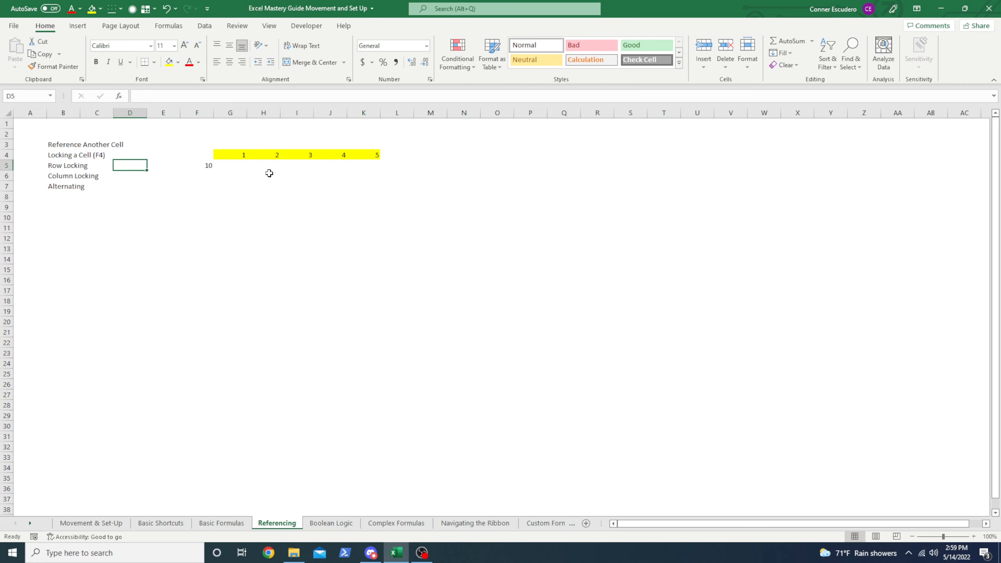
{"action": "key", "text": "shift+space"}
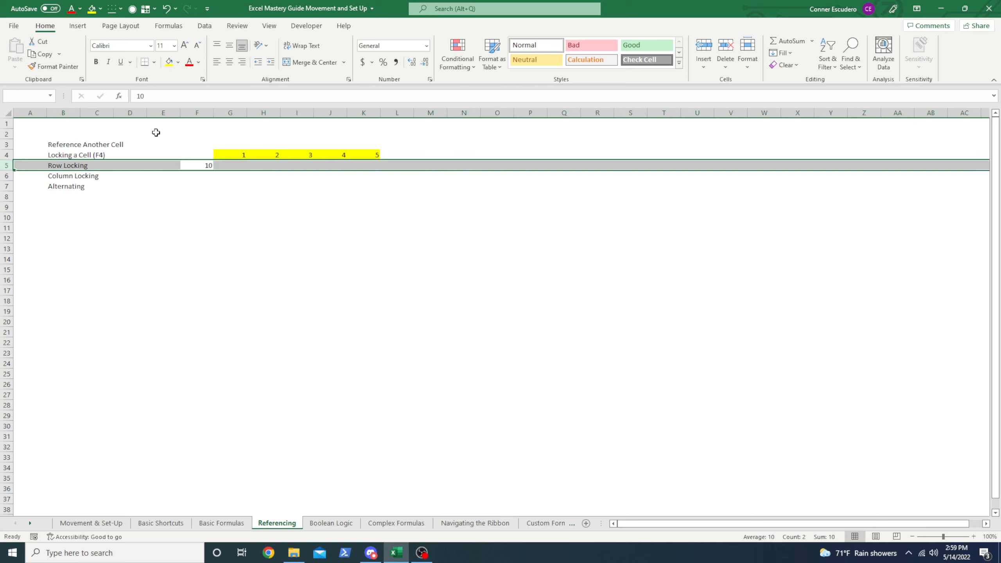
{"action": "key", "text": "Up"}
{"action": "key", "text": "Right"}
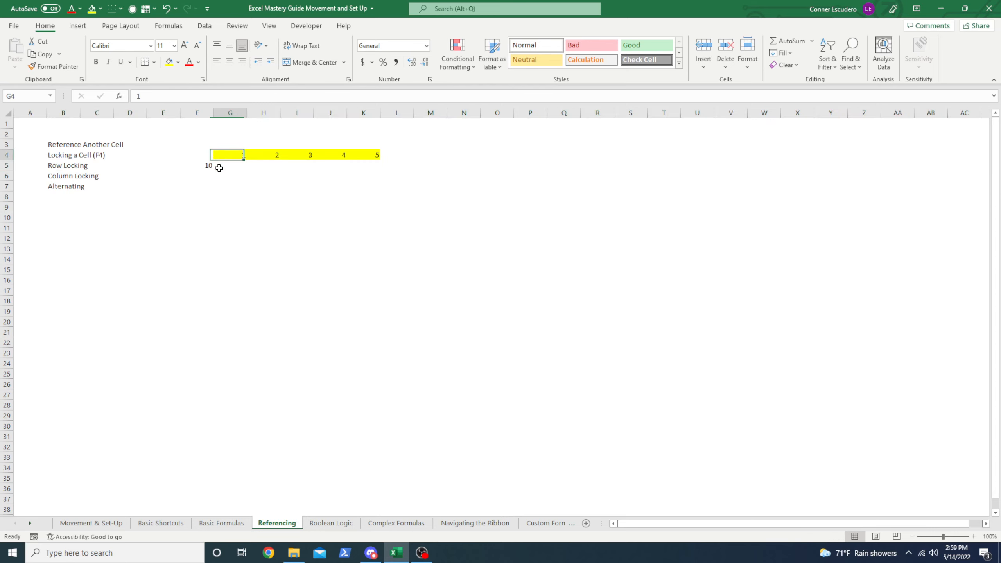
{"action": "key", "text": "Left"}
{"action": "key", "text": "Down"}
{"action": "key", "text": "Down"}
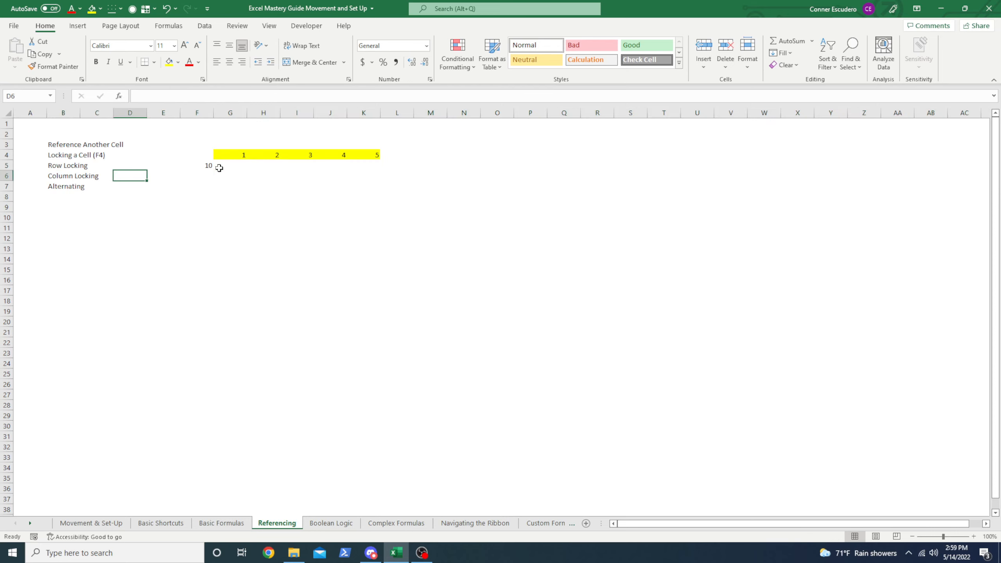
Step: Enter 20 in F6 and 30 in F7 below the existing 10
{"action": "key", "text": "Up"}
{"action": "key", "text": "Down"}
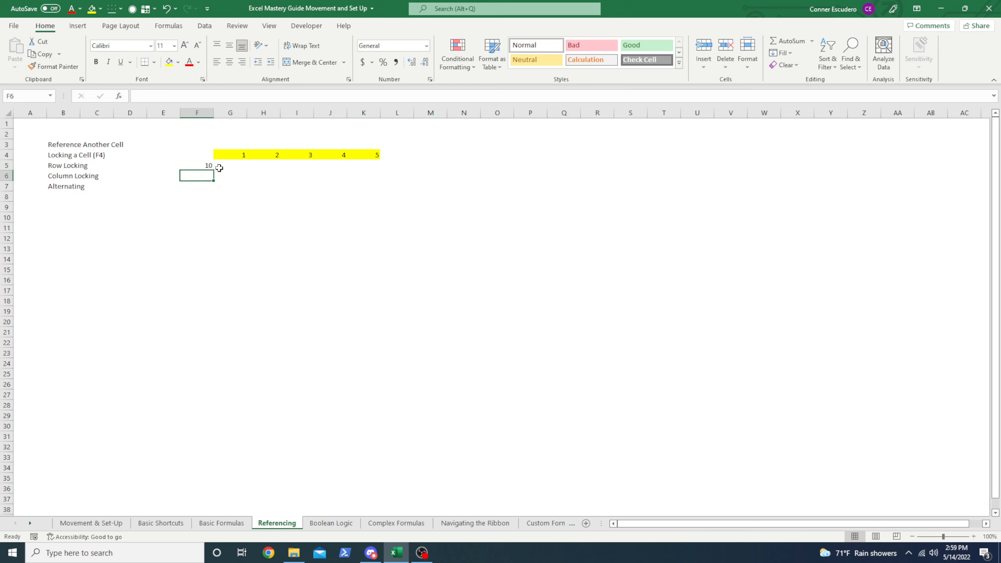
{"action": "type", "text": "20"}
{"action": "key", "text": "Return"}
{"action": "type", "text": "30"}
{"action": "key", "text": "Return"}
{"action": "key", "text": "Up"}
{"action": "key", "text": "Up"}
{"action": "key", "text": "Up"}
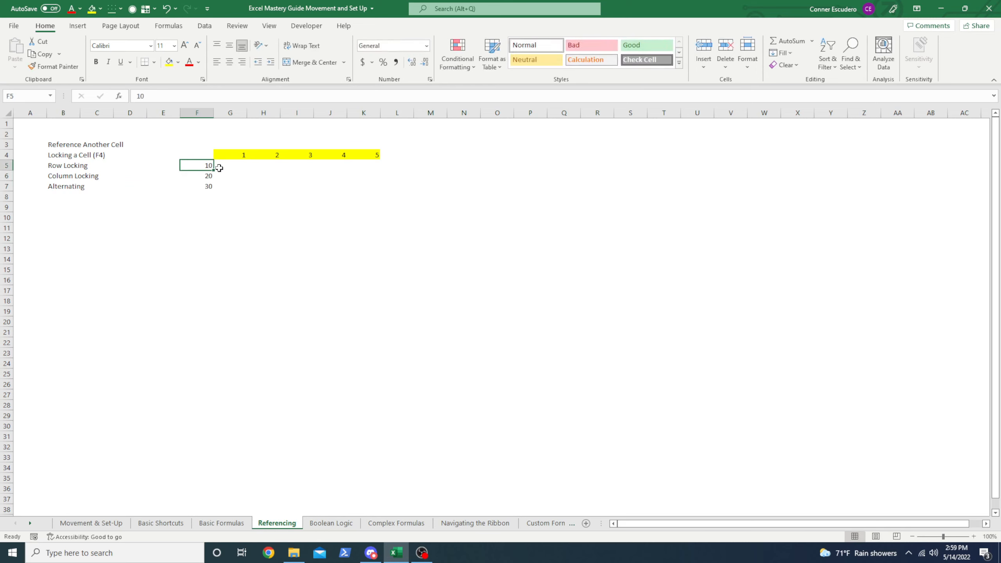
Step: Remove the yellow fill from the numbers in G4:K4
{"action": "key", "text": "Right"}
{"action": "key", "text": "Up"}
{"action": "key", "text": "ctrl+shift+Right"}
{"action": "key", "text": "alt+h"}
{"action": "key", "text": "h"}
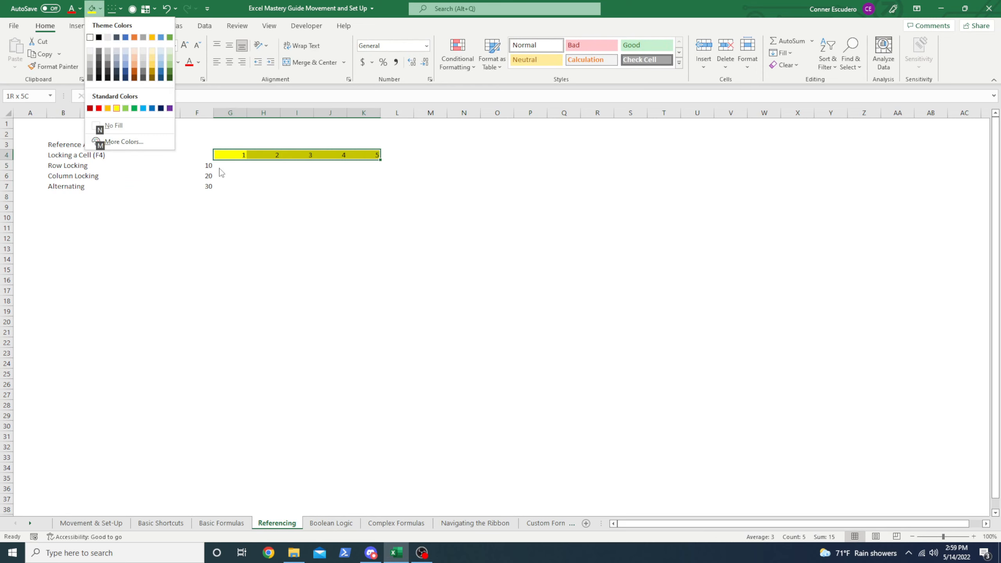
{"action": "key", "text": "n"}
Step: Clear the numbers from H4:K4, keeping only the 1 in G4
{"action": "left_click", "coordinate": [219, 168]}
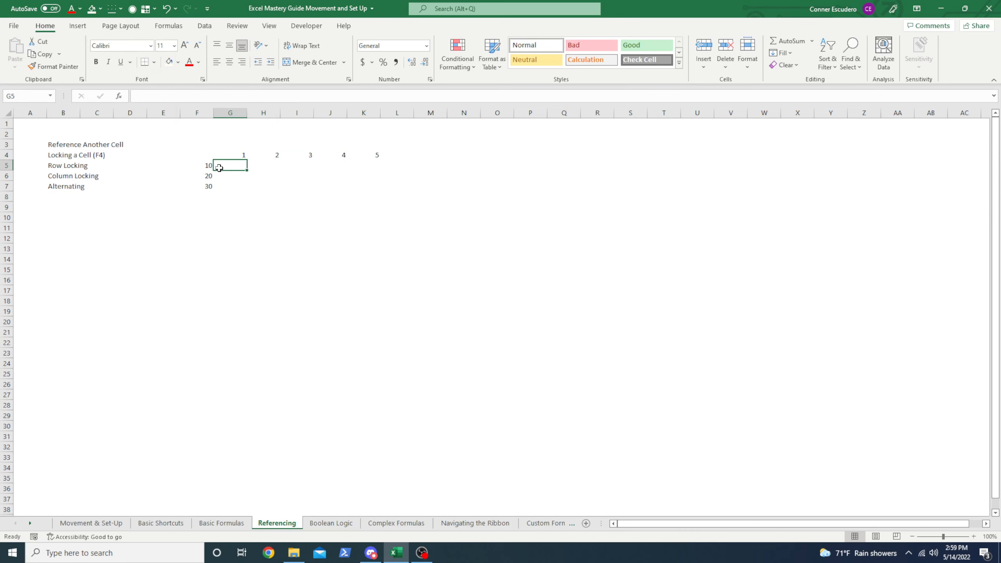
{"action": "key", "text": "Up"}
{"action": "key", "text": "Right"}
{"action": "key", "text": "ctrl+shift+Right"}
{"action": "type", "text": "\\"}
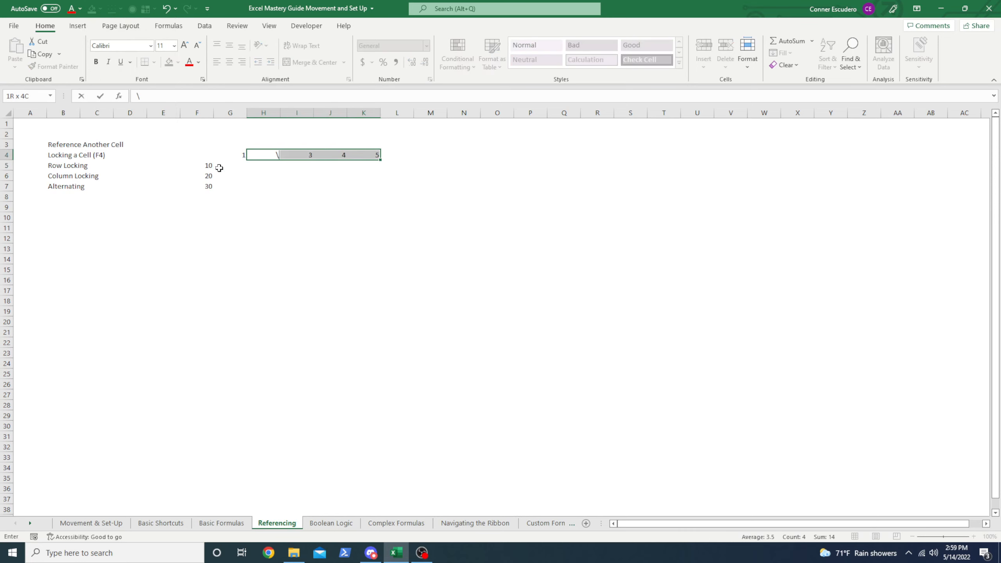
{"action": "key", "text": "Escape"}
{"action": "key", "text": "Delete"}
{"action": "key", "text": "Left"}
{"action": "key", "text": "Down"}
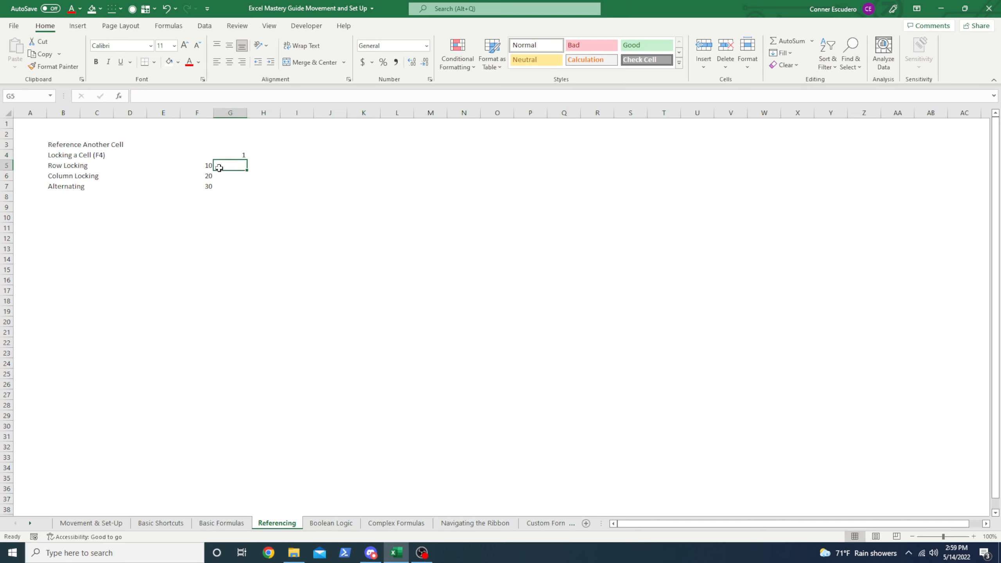
{"action": "key", "text": "shift+Down"}
{"action": "key", "text": "shift+Down"}
{"action": "key", "text": "shift+Down"}
{"action": "key", "text": "shift+Down"}
{"action": "key", "text": "shift+Down"}
{"action": "key", "text": "shift+Down"}
{"action": "key", "text": "shift+Down"}
{"action": "key", "text": "Up"}
{"action": "key", "text": "Up"}
{"action": "key", "text": "Down"}
{"action": "key", "text": "Left"}
{"action": "key", "text": "Down"}
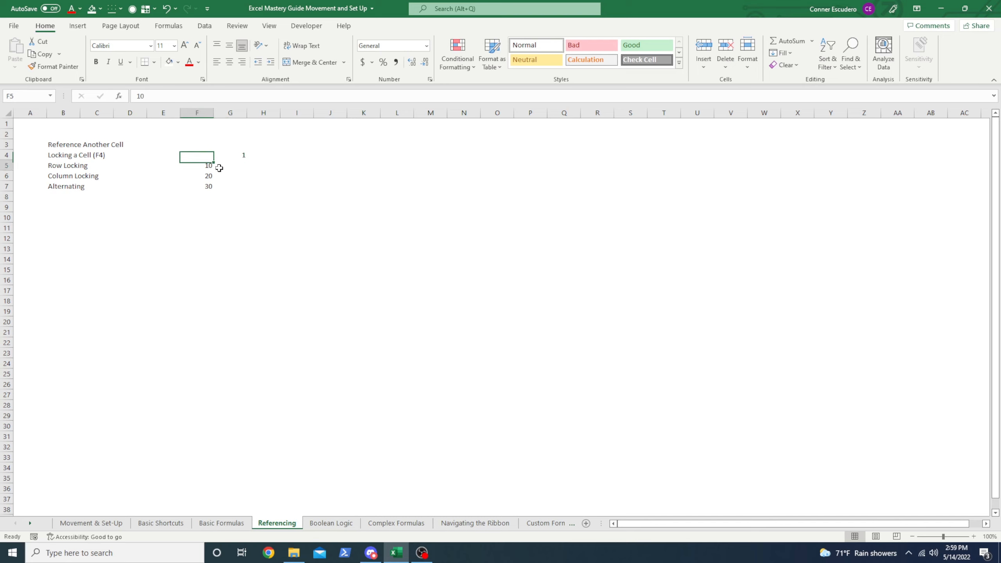
Step: Enter the formula =G4*F5 in G5
{"action": "key", "text": "Right"}
{"action": "type", "text": "="}
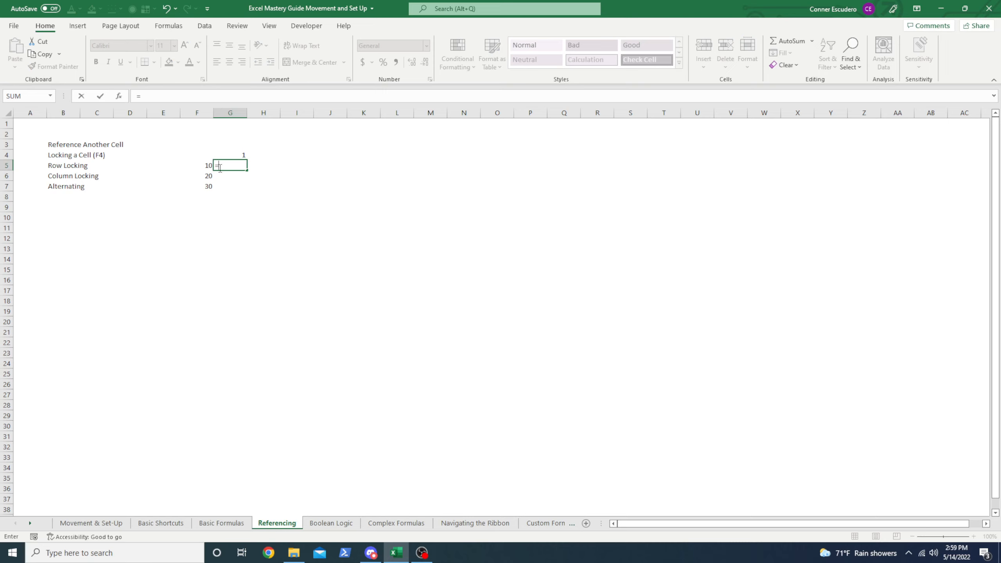
{"action": "key", "text": "Left"}
{"action": "key", "text": "Right"}
{"action": "key", "text": "Up"}
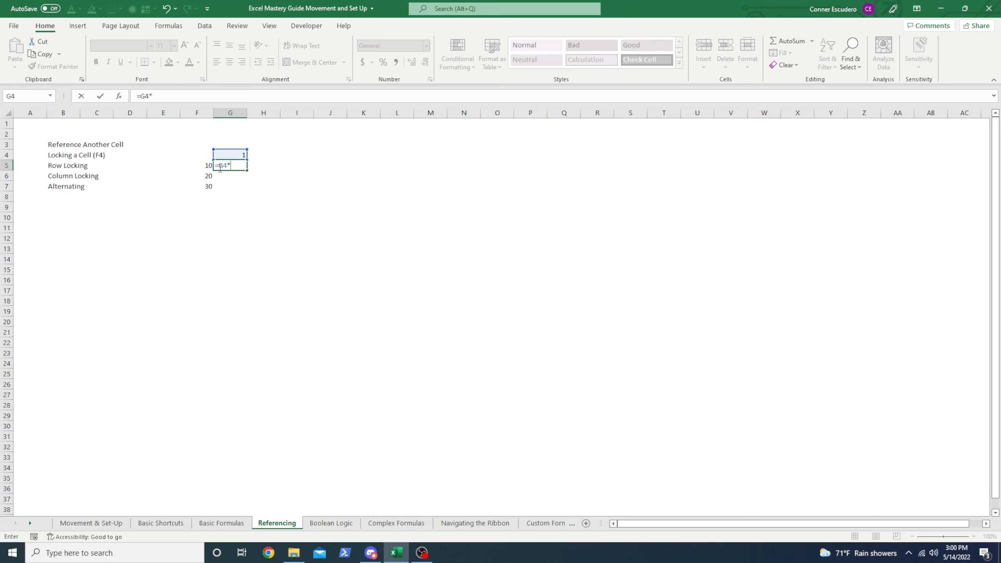
{"action": "type", "text": "*"}
{"action": "key", "text": "Left"}
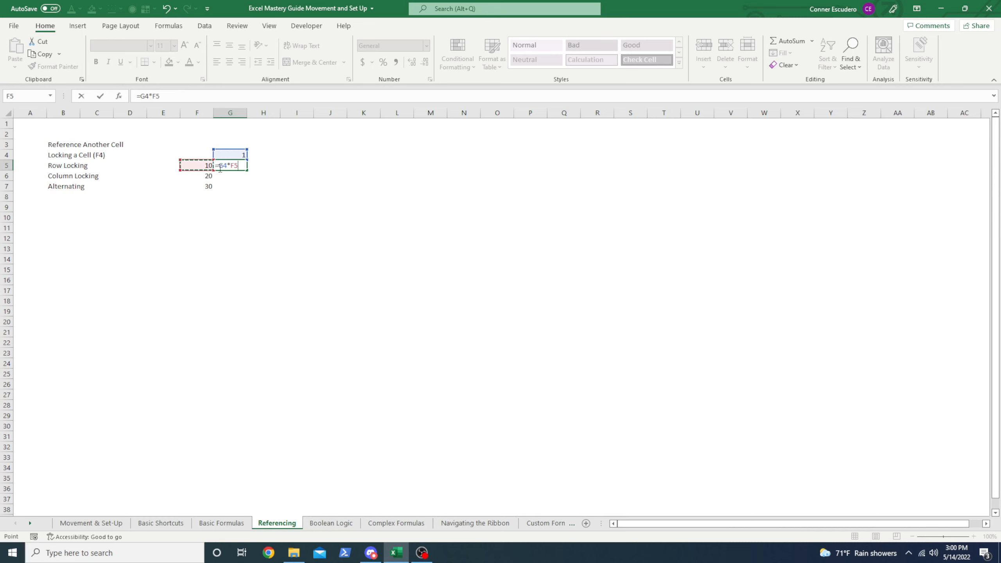
{"action": "key", "text": "ctrl+Return"}
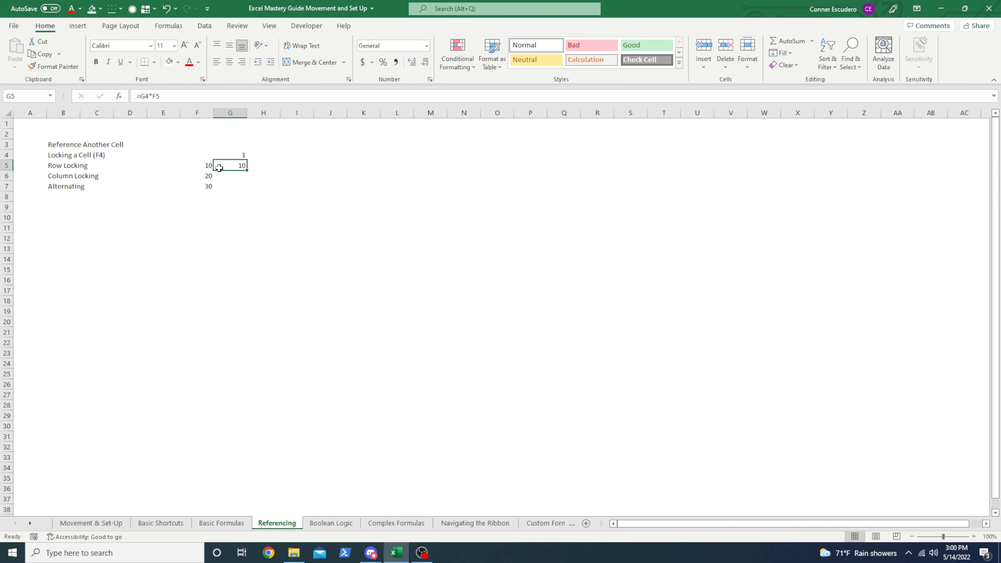
Step: Enter 2, 3, 4 and 5 in cells H4 through K4
{"action": "left_click", "coordinate": [262, 154]}
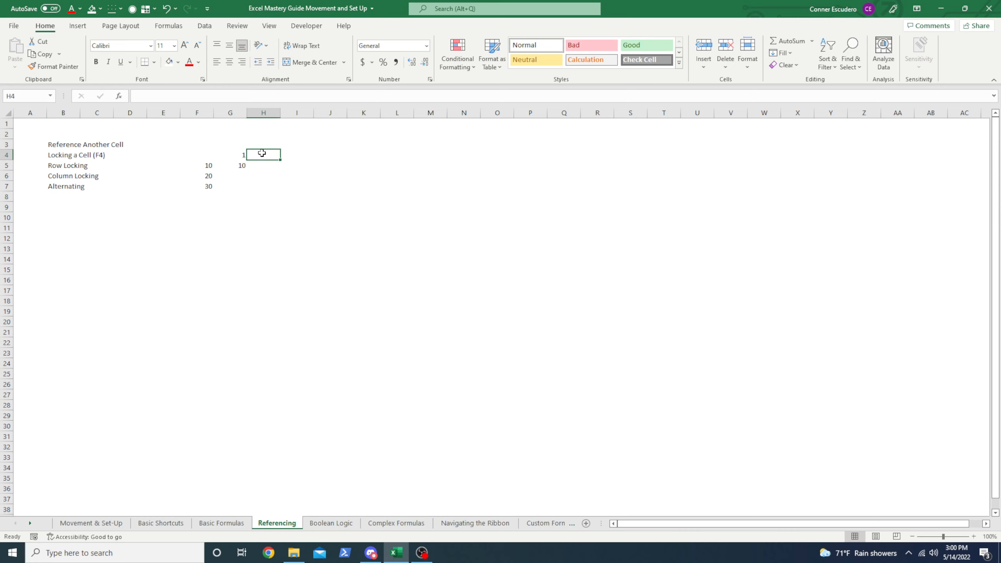
{"action": "type", "text": "2"}
{"action": "key", "text": "Return"}
{"action": "key", "text": "Left"}
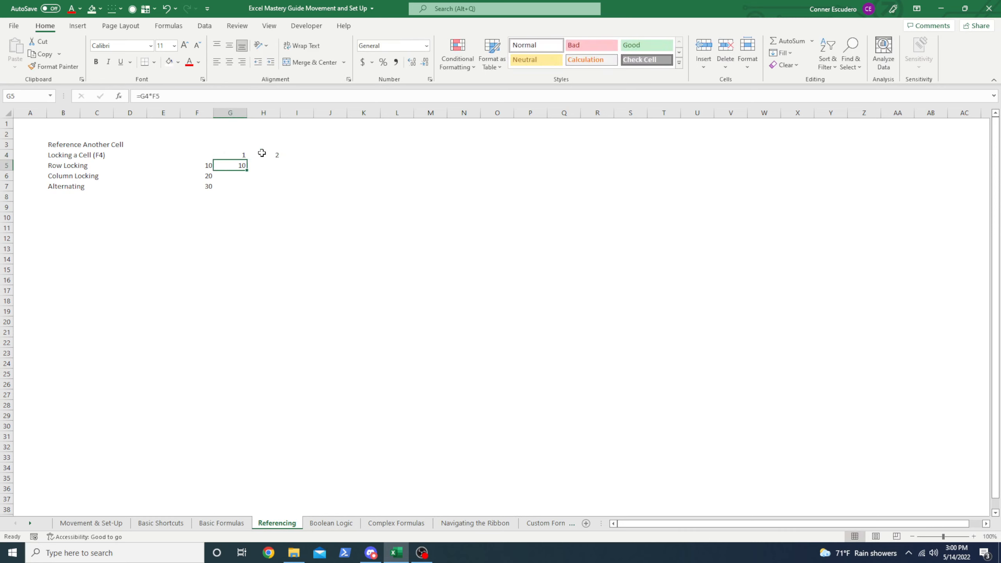
{"action": "key", "text": "Up"}
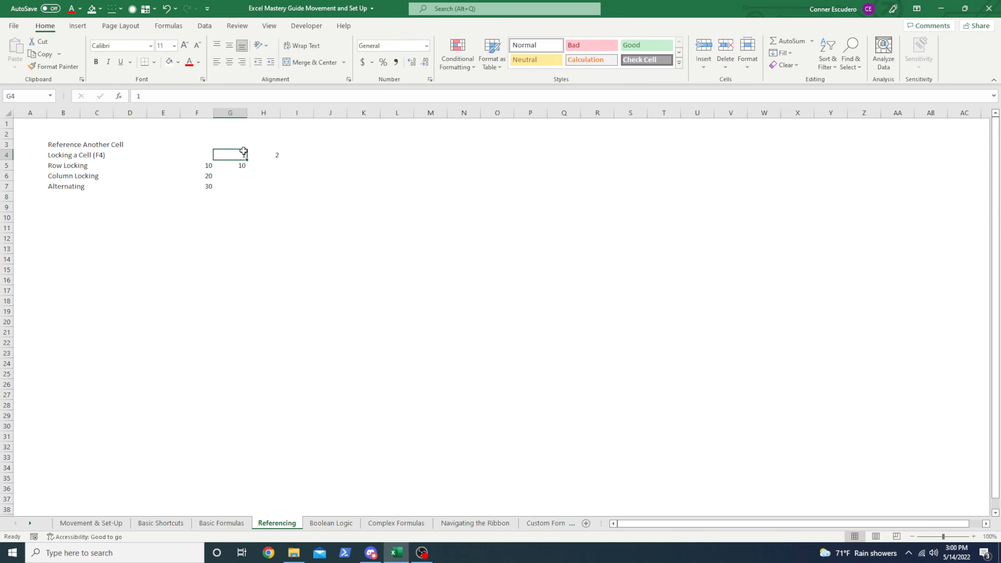
{"action": "key", "text": "Right"}
{"action": "key", "text": "Right"}
{"action": "type", "text": "3"}
{"action": "key", "text": "Right"}
{"action": "type", "text": "4"}
{"action": "key", "text": "Right"}
{"action": "type", "text": "5"}
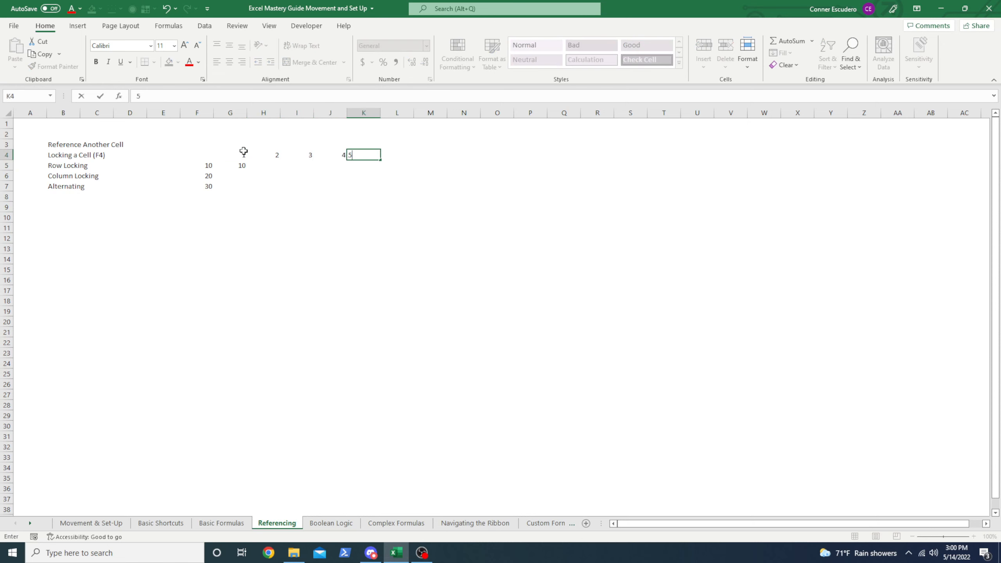
{"action": "key", "text": "Left"}
Step: Change the F5 reference in G5 to a column lock so the formula reads =G4*$F5
{"action": "key", "text": "Left"}
{"action": "key", "text": "Left"}
{"action": "key", "text": "Left"}
{"action": "key", "text": "Down"}
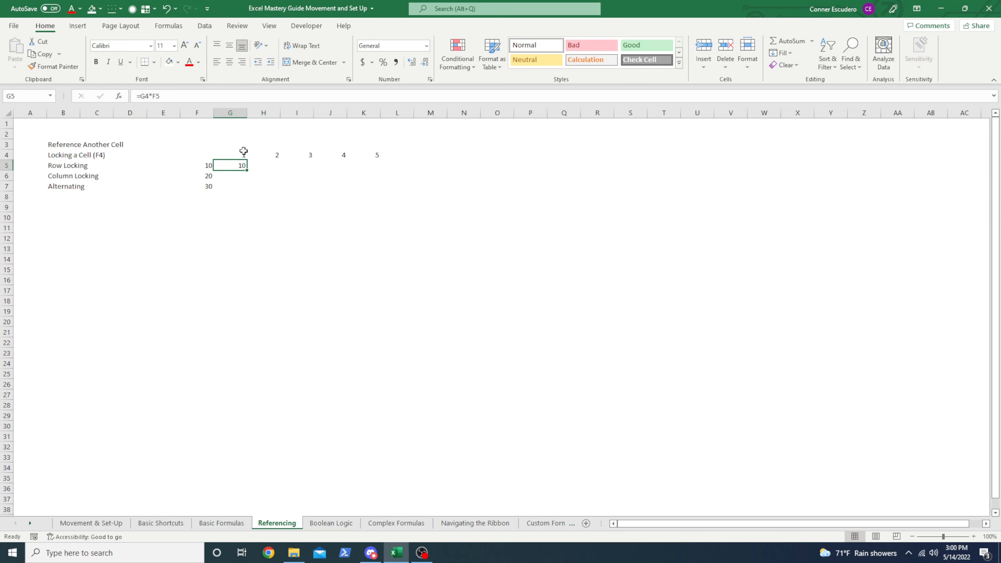
{"action": "key", "text": "F2"}
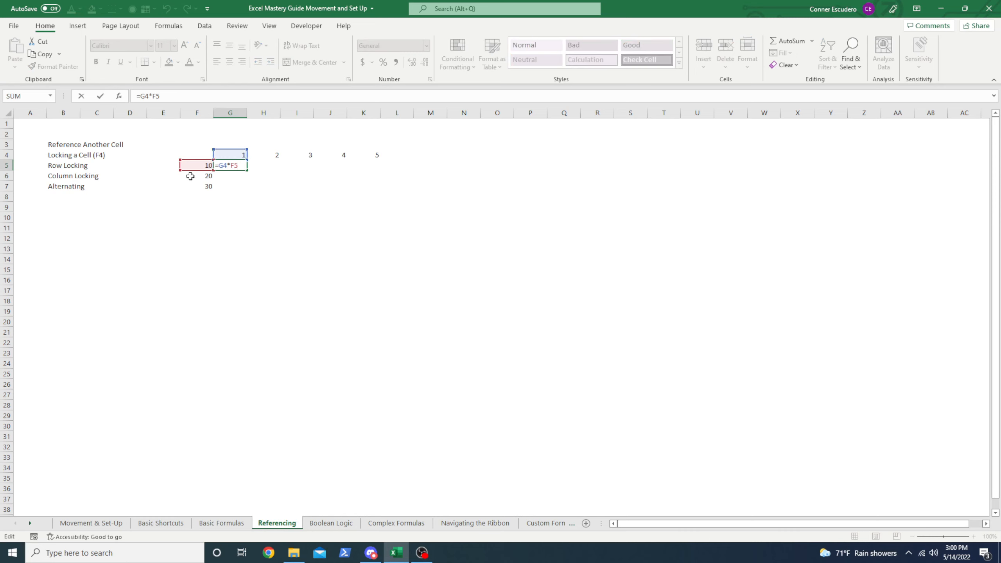
{"action": "key", "text": "F4"}
{"action": "key", "text": "F4"}
{"action": "key", "text": "ctrl+Return"}
Step: Fill the G5 formula across the row through K5
{"action": "key", "text": "shift+Right"}
{"action": "key", "text": "shift+Right"}
{"action": "key", "text": "shift+Right"}
{"action": "key", "text": "shift+Right"}
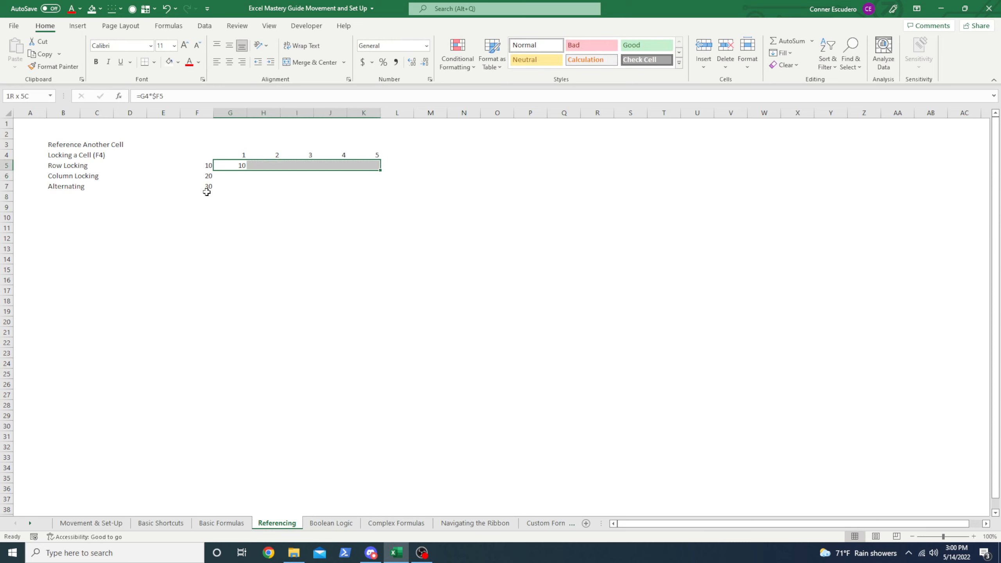
{"action": "key", "text": "ctrl+r"}
Step: Inspect the formulas in H5, I5 and J5 to compare their cell references
{"action": "key", "text": "Right"}
{"action": "key", "text": "F2"}
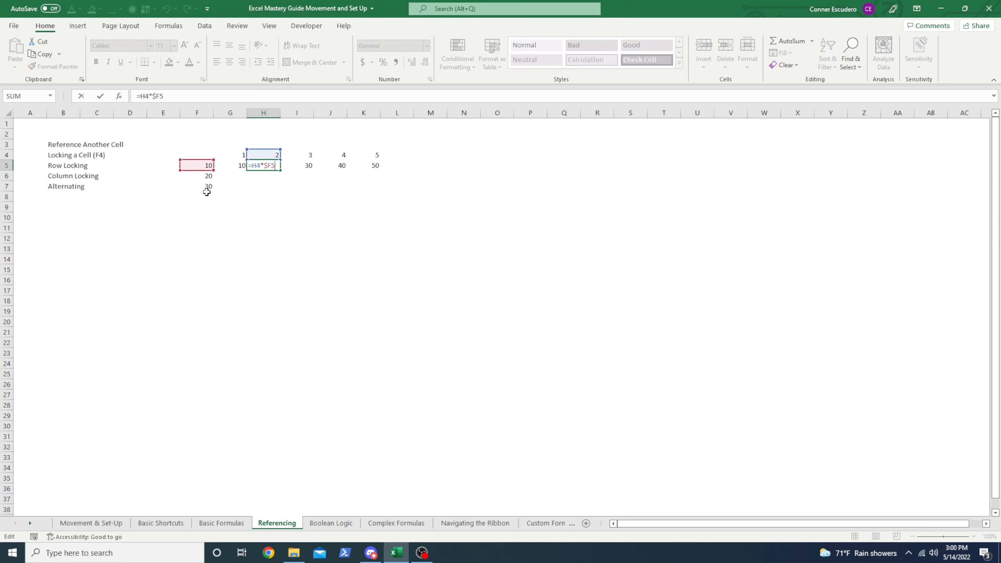
{"action": "key", "text": "Escape"}
{"action": "key", "text": "Right"}
{"action": "key", "text": "F2"}
{"action": "key", "text": "Escape"}
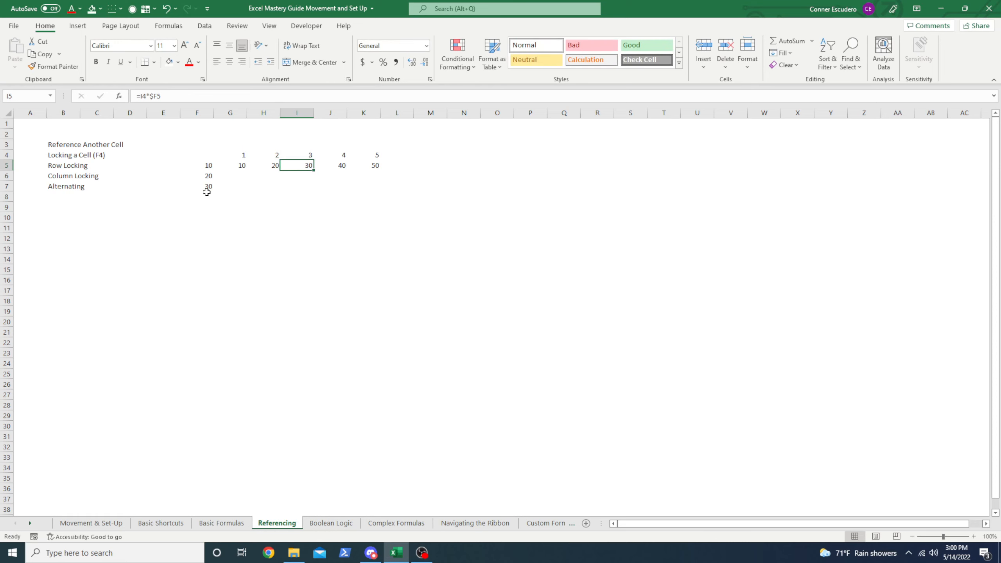
{"action": "key", "text": "Right"}
{"action": "key", "text": "F2"}
{"action": "key", "text": "Escape"}
{"action": "key", "text": "F2"}
{"action": "key", "text": "Escape"}
Step: Fill the formulas in G5:K5 down through row 8
{"action": "key", "text": "Left"}
{"action": "key", "text": "Left"}
{"action": "key", "text": "Left"}
{"action": "key", "text": "shift+Right"}
{"action": "key", "text": "shift+Right"}
{"action": "key", "text": "shift+Right"}
{"action": "key", "text": "shift+Right"}
{"action": "key", "text": "shift+Down"}
{"action": "key", "text": "shift+Down"}
{"action": "key", "text": "shift+Down"}
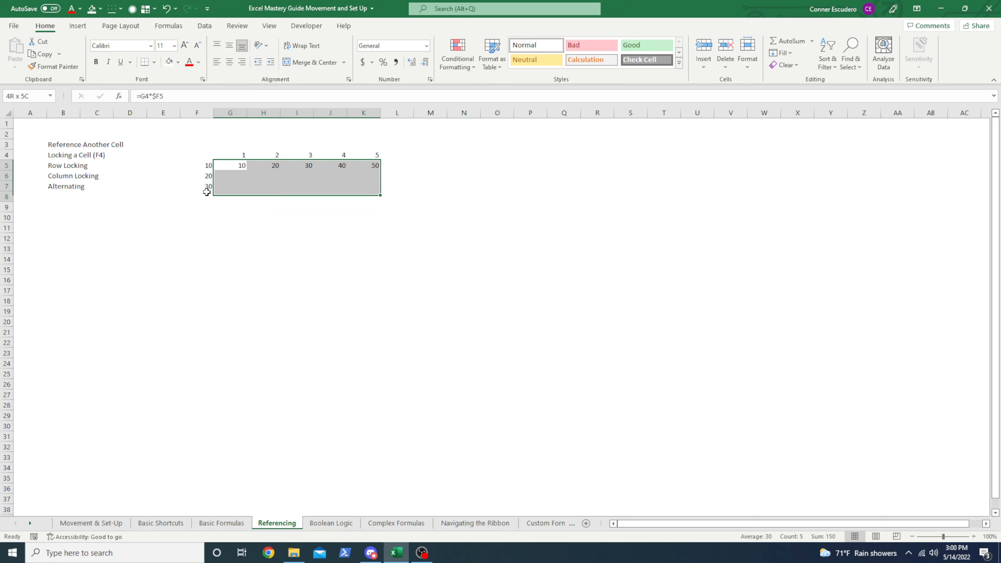
{"action": "key", "text": "ctrl+d"}
Step: Clear the surplus formulas from G8:K8, keeping the ones in row 7
{"action": "key", "text": "Down"}
{"action": "key", "text": "Down"}
{"action": "key", "text": "Down"}
{"action": "key", "text": "ctrl+shift+Right"}
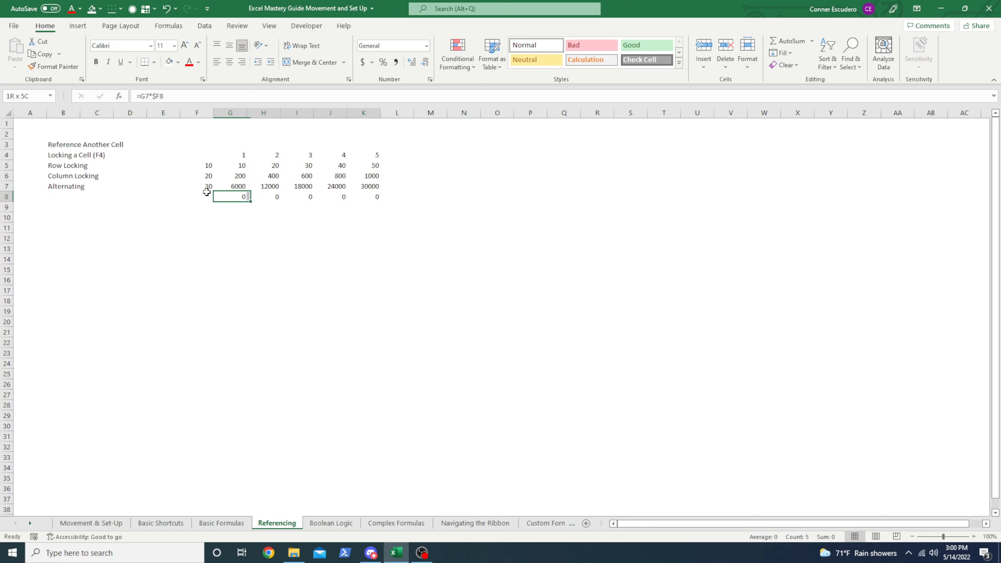
{"action": "key", "text": "Up"}
{"action": "key", "text": "Delete"}
{"action": "key", "text": "Right"}
{"action": "key", "text": "ctrl+z"}
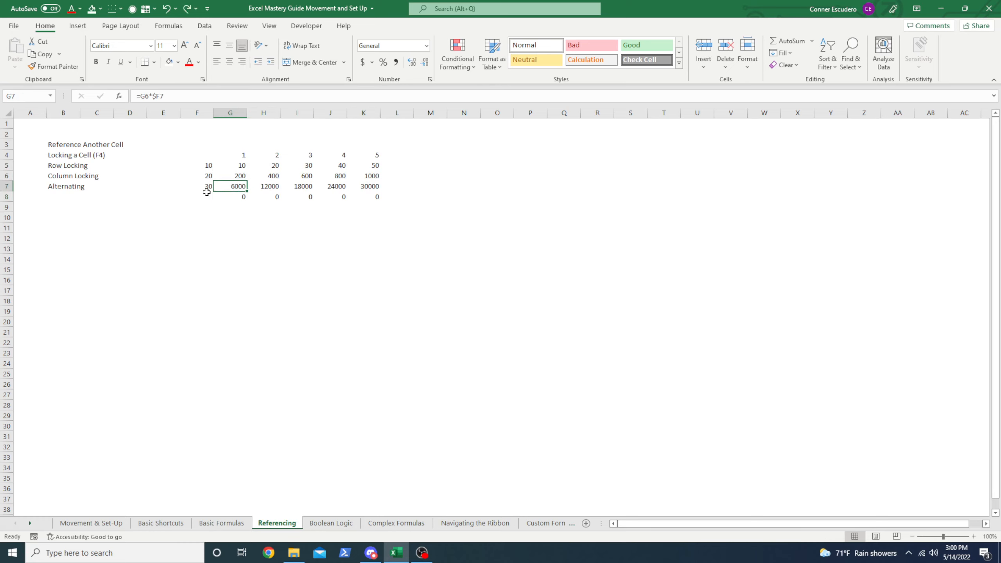
{"action": "key", "text": "Down"}
{"action": "key", "text": "ctrl+shift+Right"}
{"action": "key", "text": "Delete"}
Step: Inspect the formulas in G7 through J7 to see which cells they reference
{"action": "key", "text": "Up"}
{"action": "key", "text": "F2"}
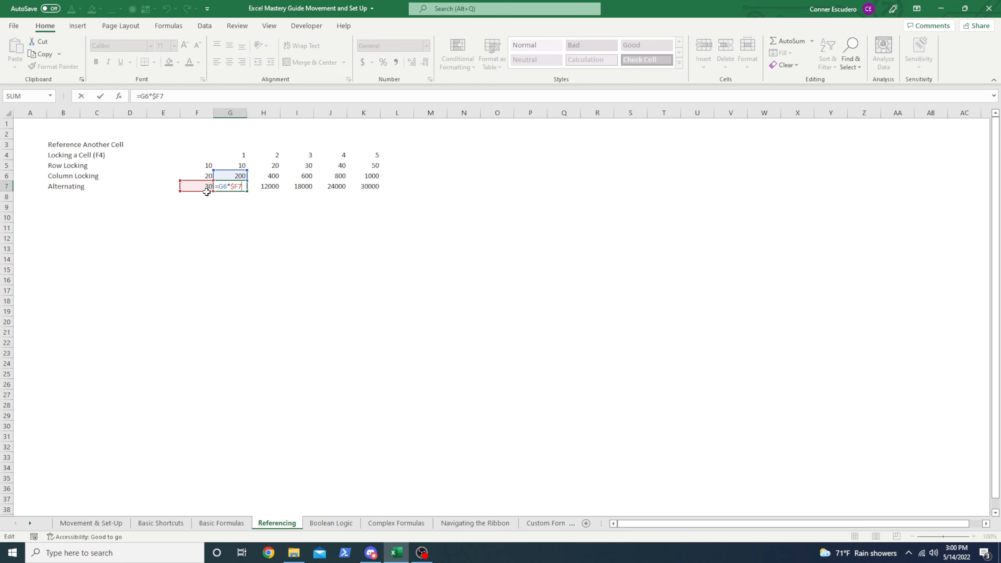
{"action": "key", "text": "Escape"}
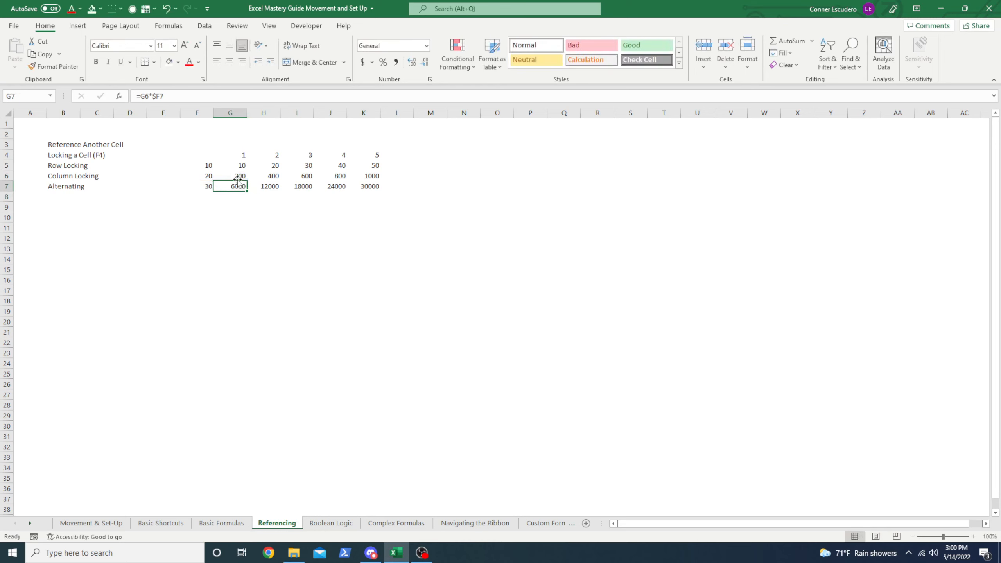
{"action": "left_click_drag", "start_coordinate": [238, 154], "coordinate": [377, 167]}
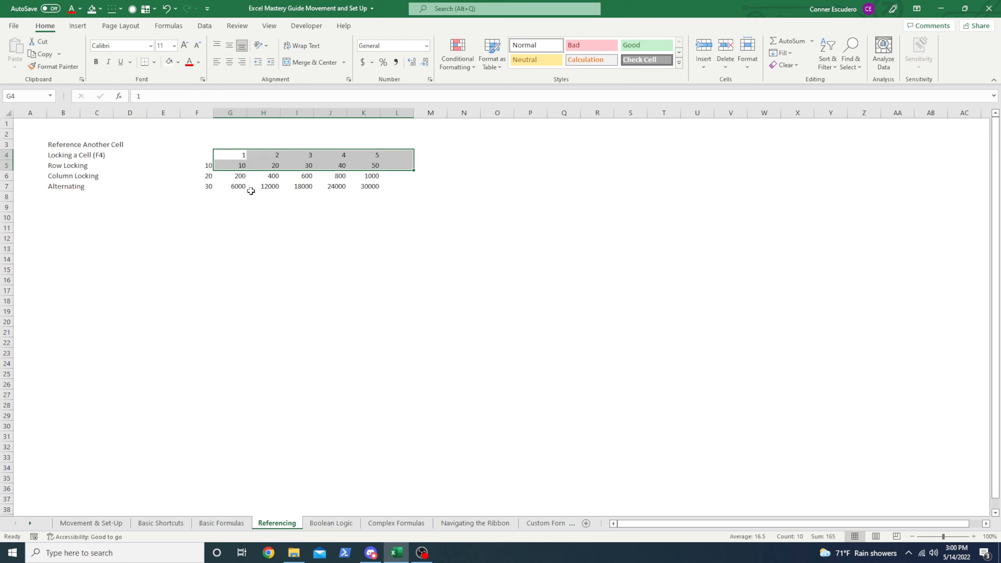
{"action": "left_click", "coordinate": [247, 189]}
{"action": "key", "text": "F2"}
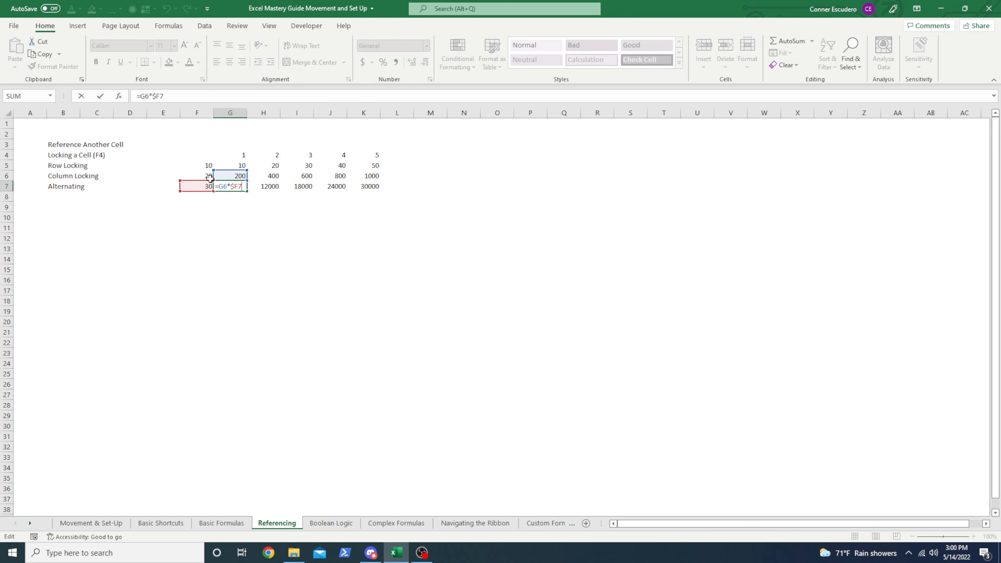
{"action": "key", "text": "Escape"}
{"action": "key", "text": "Right"}
{"action": "key", "text": "F2"}
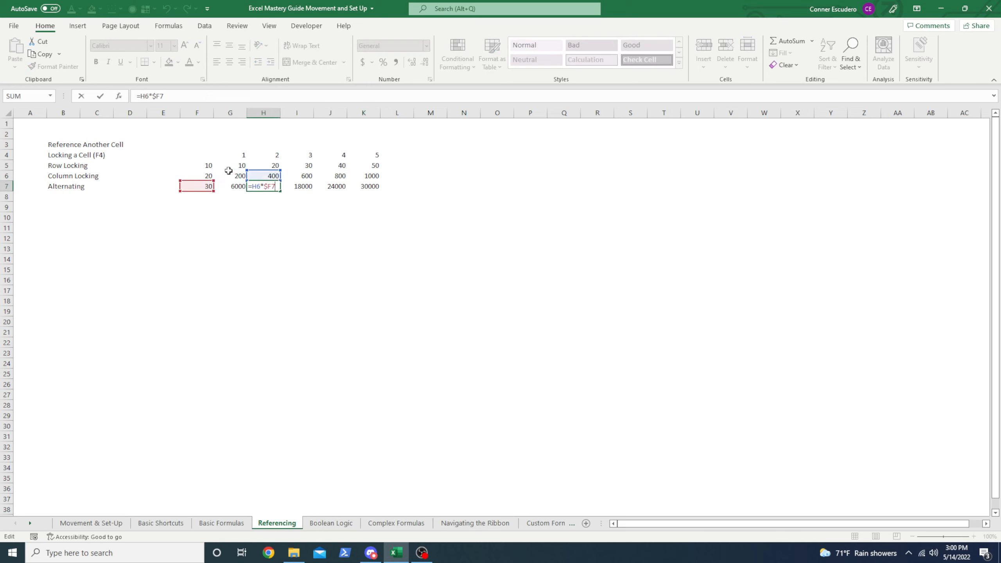
{"action": "key", "text": "Escape"}
{"action": "key", "text": "Right"}
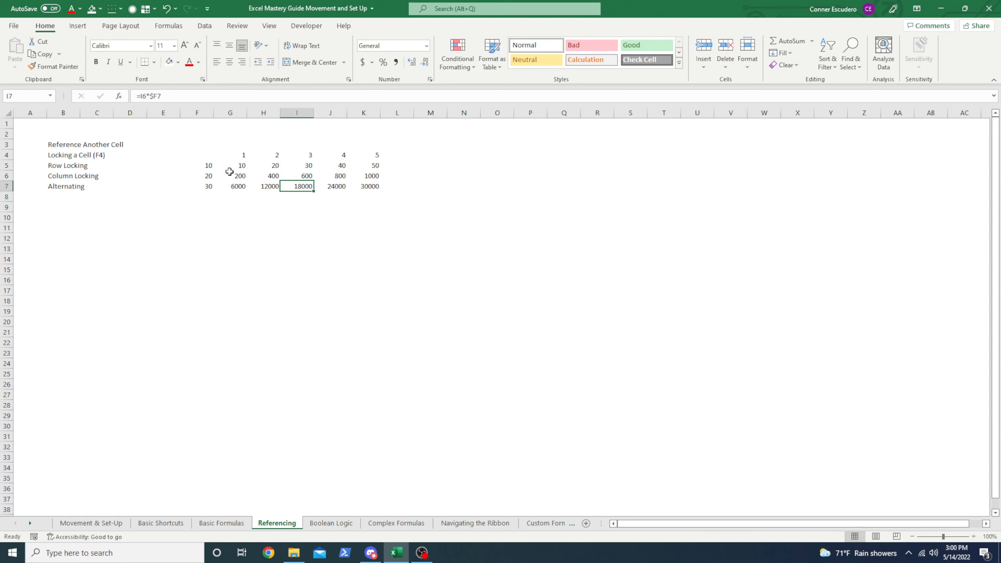
{"action": "key", "text": "F2"}
{"action": "key", "text": "Escape"}
{"action": "key", "text": "Right"}
{"action": "key", "text": "F2"}
{"action": "key", "text": "Escape"}
Step: Inspect the formulas in H6, I6 and J6 to see which cells they reference
{"action": "key", "text": "Left"}
{"action": "key", "text": "Left"}
{"action": "key", "text": "Up"}
{"action": "key", "text": "F2"}
{"action": "key", "text": "Escape"}
{"action": "key", "text": "Right"}
{"action": "key", "text": "F2"}
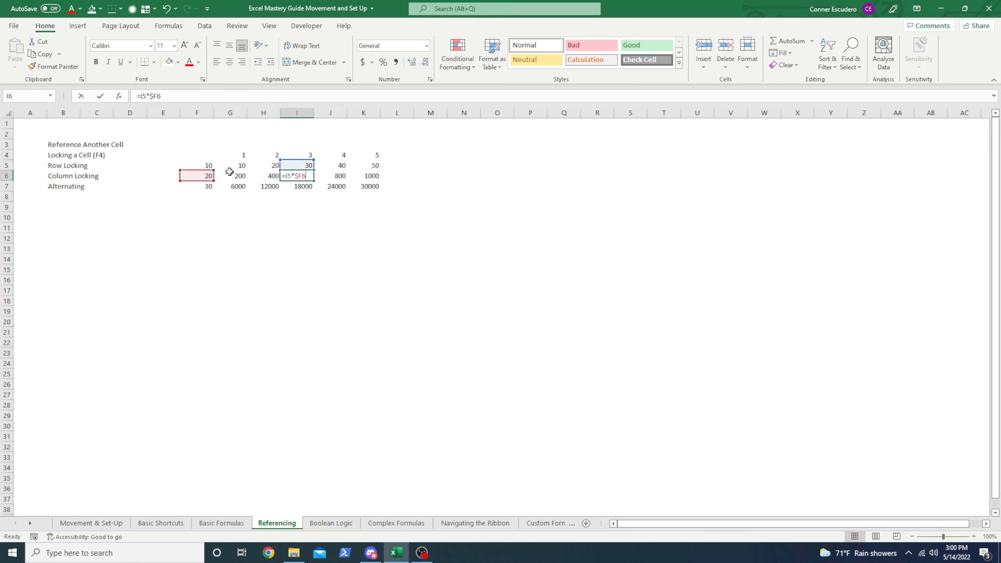
{"action": "key", "text": "Escape"}
{"action": "key", "text": "Right"}
{"action": "key", "text": "F2"}
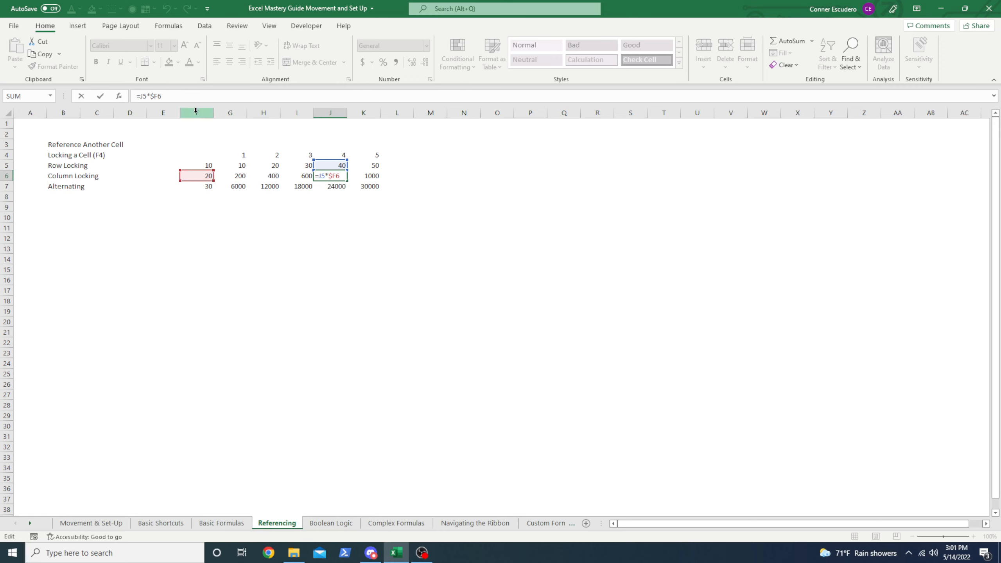
{"action": "key", "text": "Escape"}
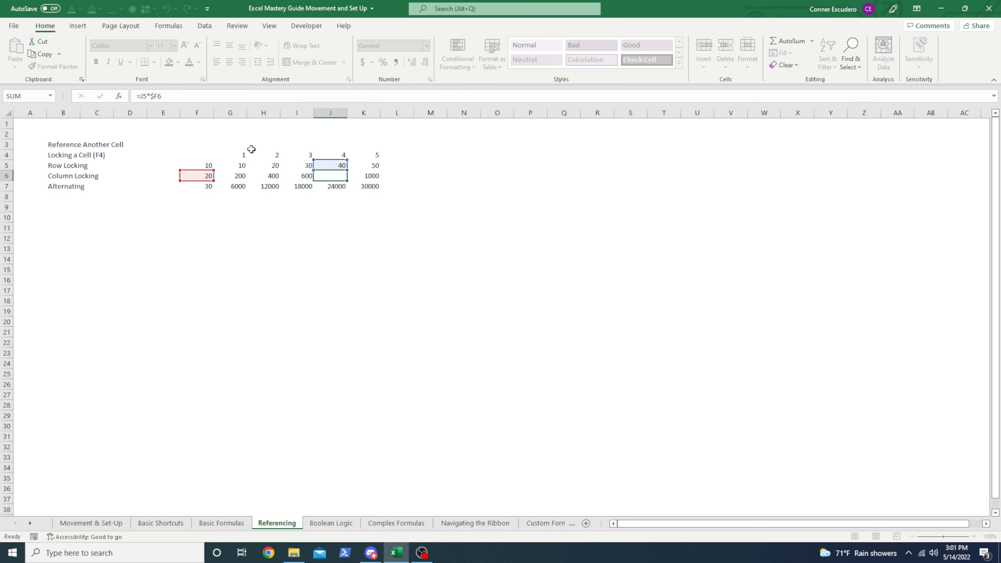
Step: Highlight columns G through K and column F, plus sample ranges, to compare column and row directions
{"action": "left_click", "coordinate": [230, 112]}
{"action": "left_click", "coordinate": [263, 112]}
{"action": "left_click", "coordinate": [297, 112]}
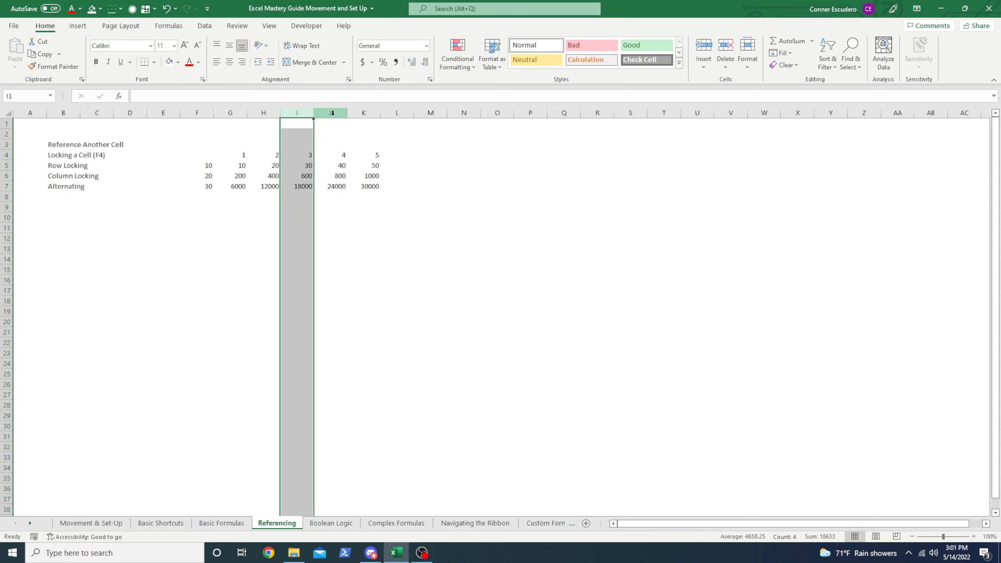
{"action": "left_click", "coordinate": [332, 113]}
{"action": "left_click", "coordinate": [364, 112]}
{"action": "left_click", "coordinate": [197, 113]}
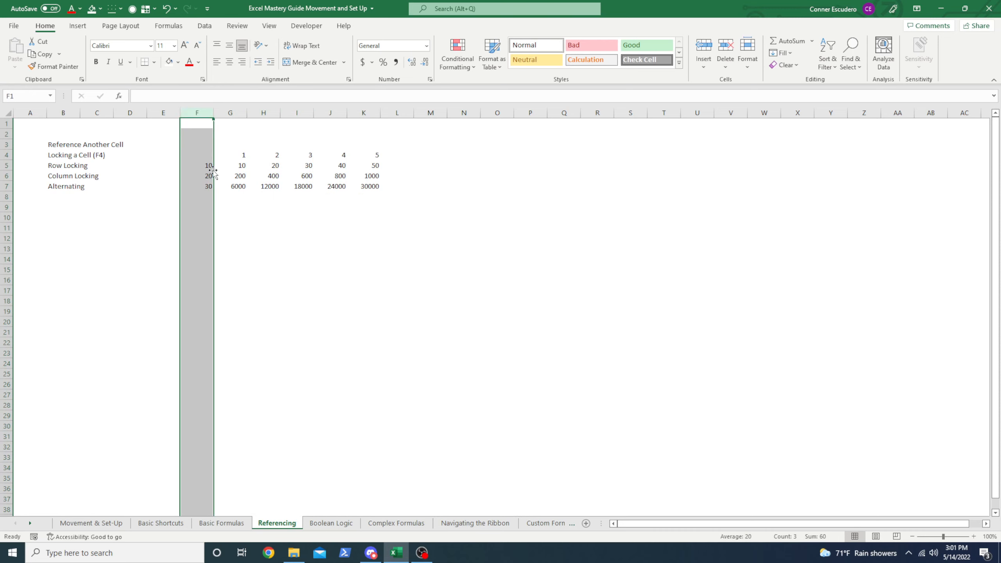
{"action": "left_click_drag", "start_coordinate": [206, 157], "coordinate": [203, 291]}
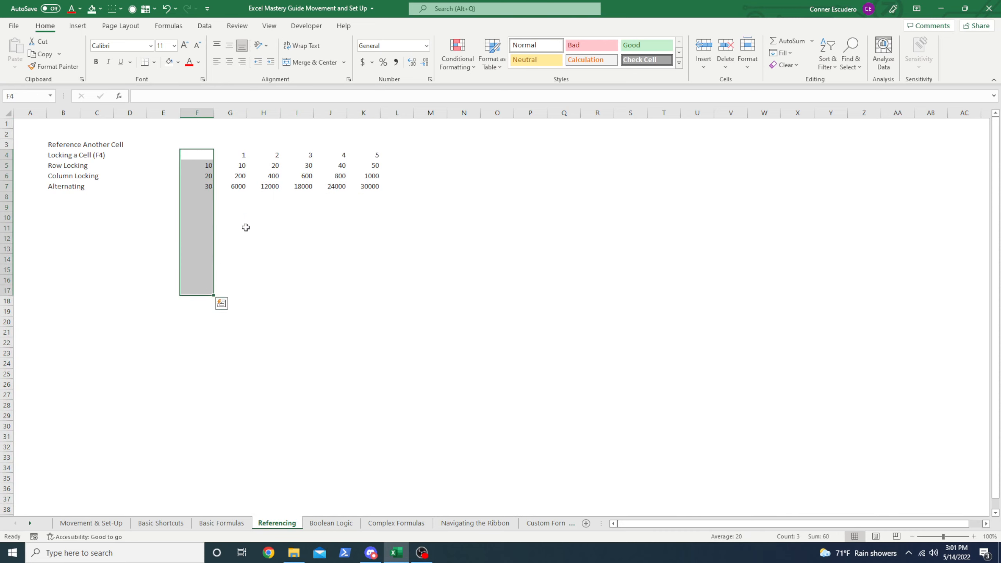
{"action": "left_click_drag", "start_coordinate": [230, 177], "coordinate": [397, 176]}
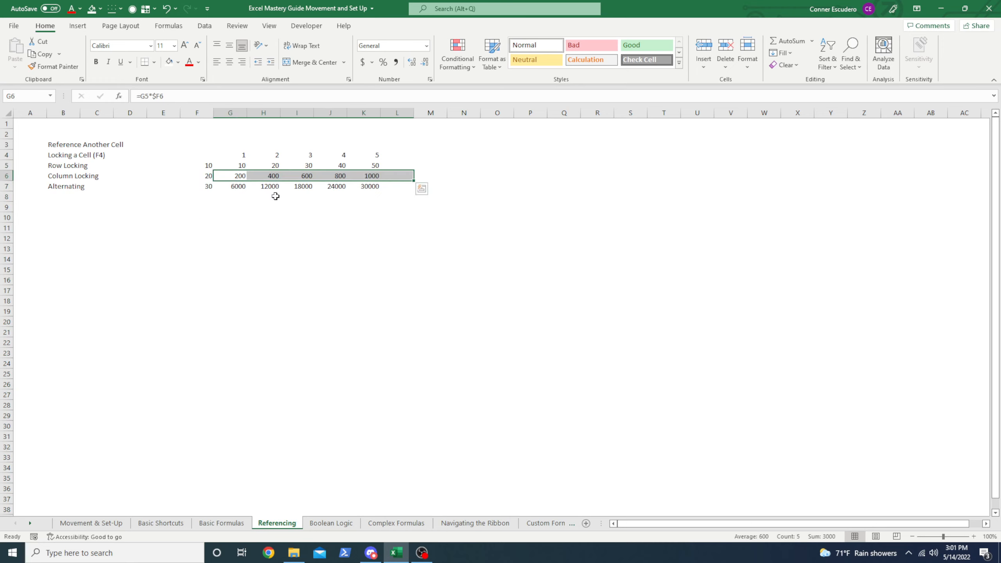
{"action": "left_click_drag", "start_coordinate": [231, 197], "coordinate": [397, 196]}
{"action": "left_click_drag", "start_coordinate": [230, 218], "coordinate": [430, 217]}
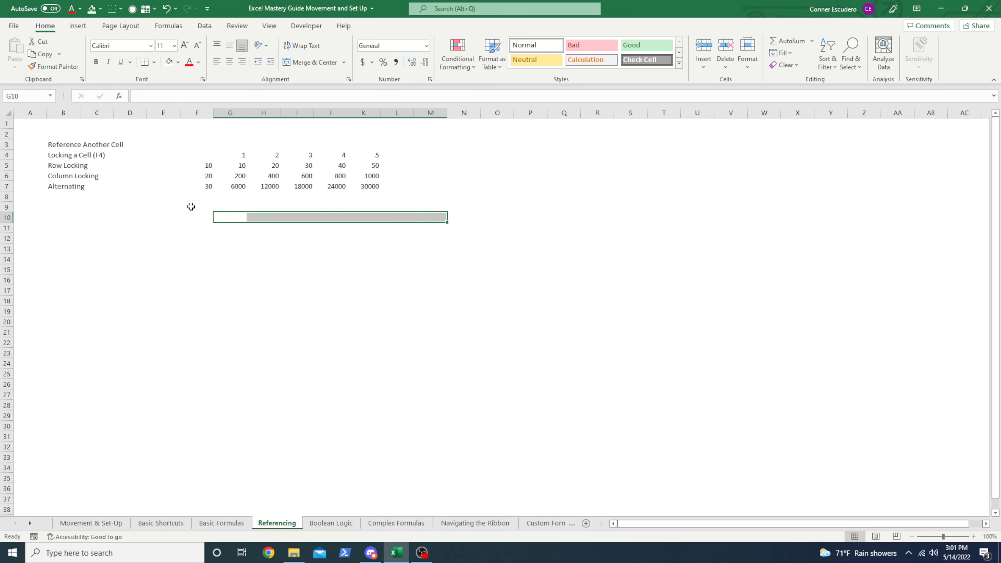
{"action": "left_click_drag", "start_coordinate": [190, 218], "coordinate": [397, 217]}
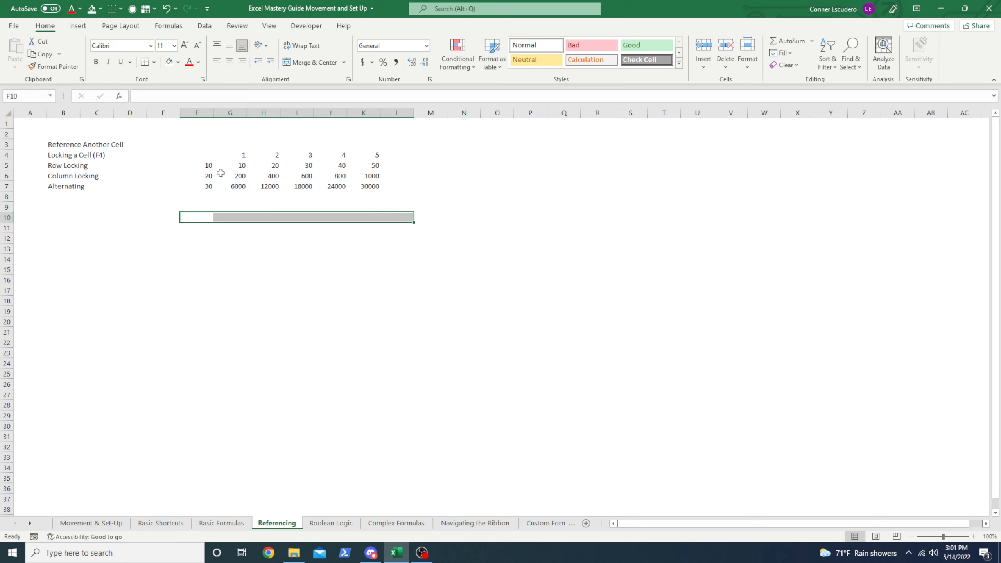
Step: Check the references in H7 and I7 against the multipliers in row 4 and column F
{"action": "left_click_drag", "start_coordinate": [241, 165], "coordinate": [384, 188]}
{"action": "double_click", "coordinate": [261, 186]}
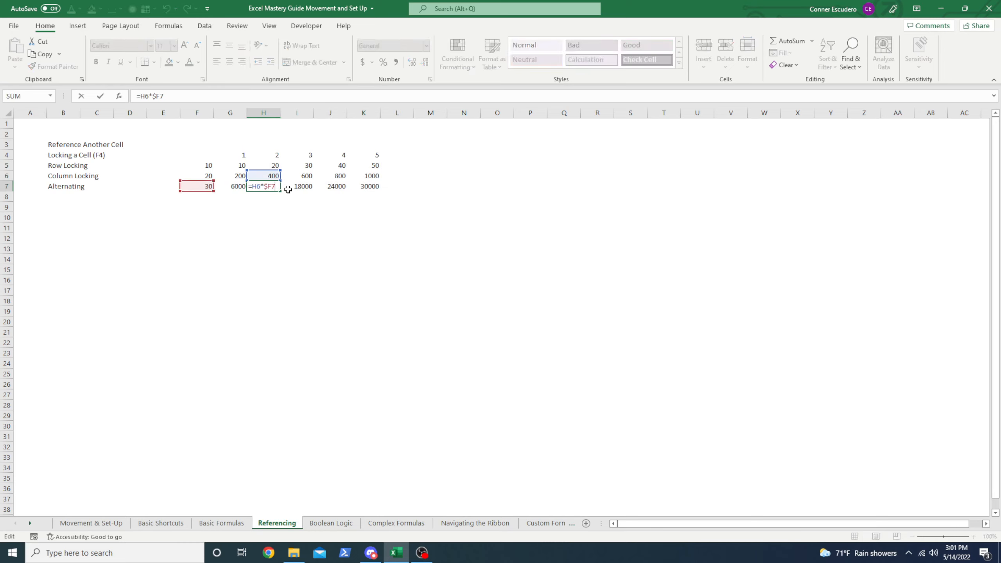
{"action": "key", "text": "Escape"}
{"action": "double_click", "coordinate": [310, 189]}
{"action": "key", "text": "Escape"}
{"action": "left_click_drag", "start_coordinate": [241, 158], "coordinate": [410, 158]}
{"action": "left_click_drag", "start_coordinate": [209, 165], "coordinate": [240, 218]}
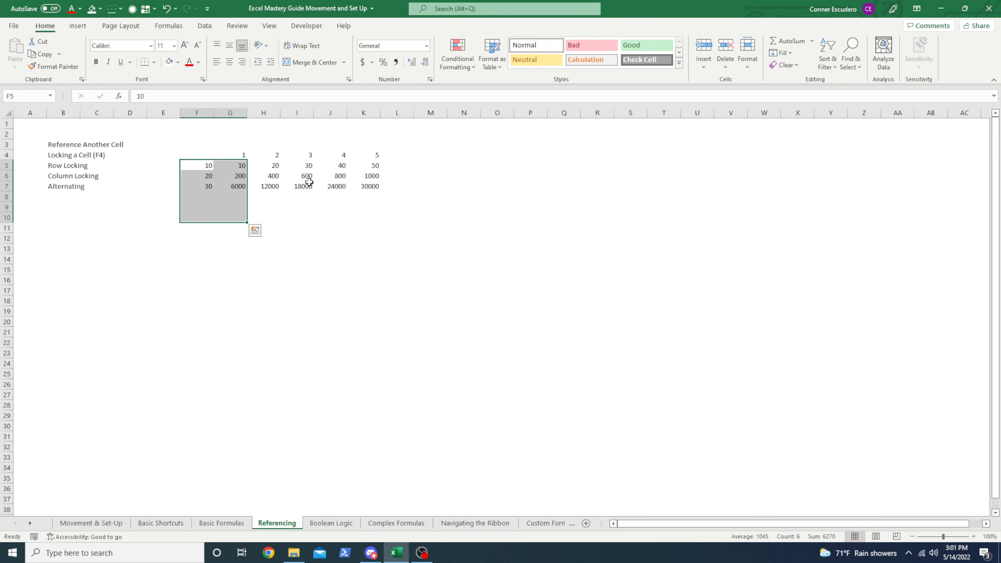
Step: Clear all the multiplication formulas from G5:K7
{"action": "key", "text": "Up"}
{"action": "key", "text": "Down"}
{"action": "key", "text": "Right"}
{"action": "key", "text": "ctrl+shift+Down"}
{"action": "key", "text": "ctrl+shift+Right"}
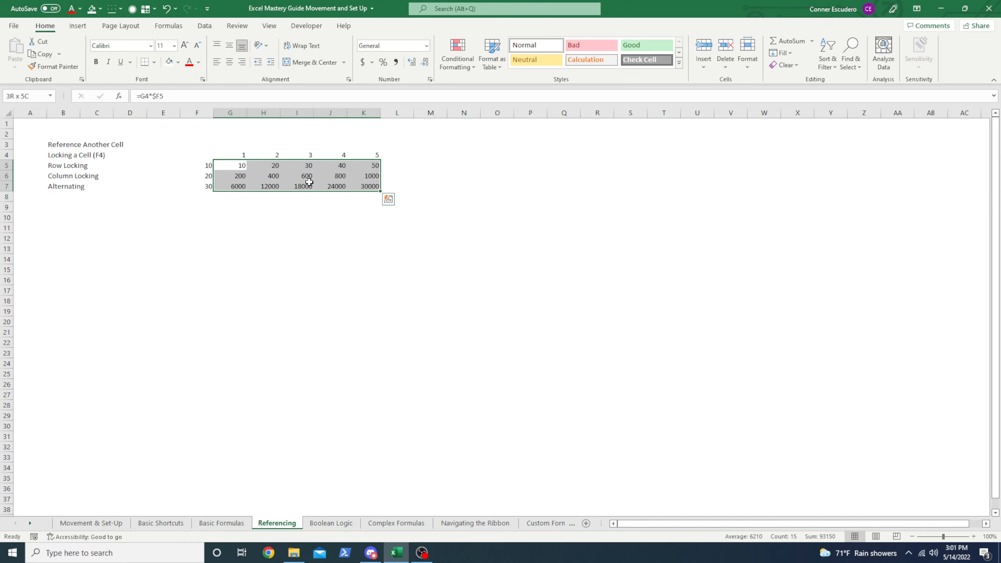
{"action": "key", "text": "Delete"}
{"action": "key", "text": "Left"}
{"action": "key", "text": "ctrl+Left"}
{"action": "key", "text": "ctrl+Right"}
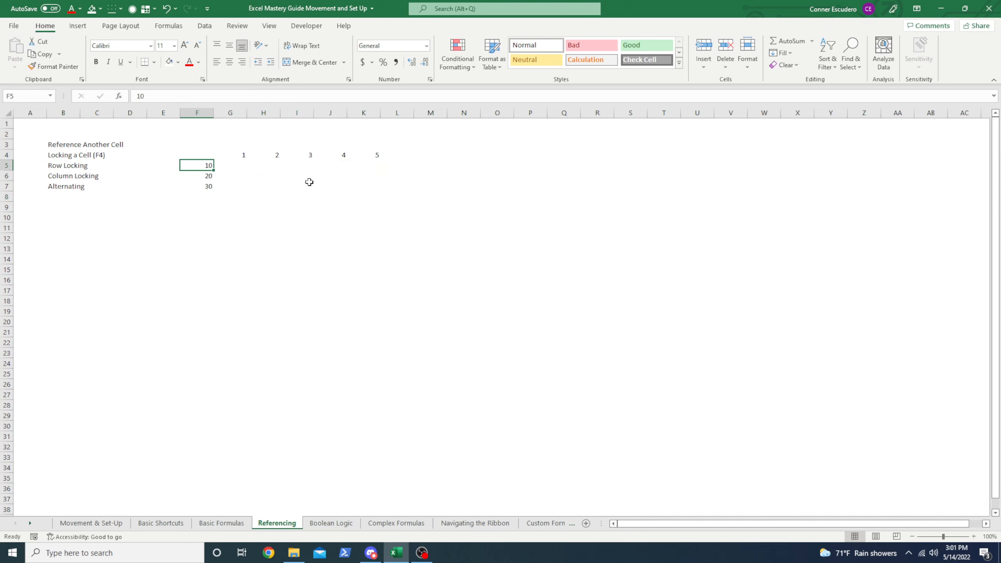
{"action": "key", "text": "ctrl+Left"}
{"action": "key", "text": "Right"}
{"action": "key", "text": "ctrl+Right"}
{"action": "key", "text": "ctrl+Left"}
{"action": "key", "text": "ctrl+Right"}
{"action": "key", "text": "ctrl+Left"}
{"action": "key", "text": "ctrl+Right"}
{"action": "key", "text": "ctrl+Left"}
{"action": "key", "text": "ctrl+Right"}
{"action": "key", "text": "Right"}
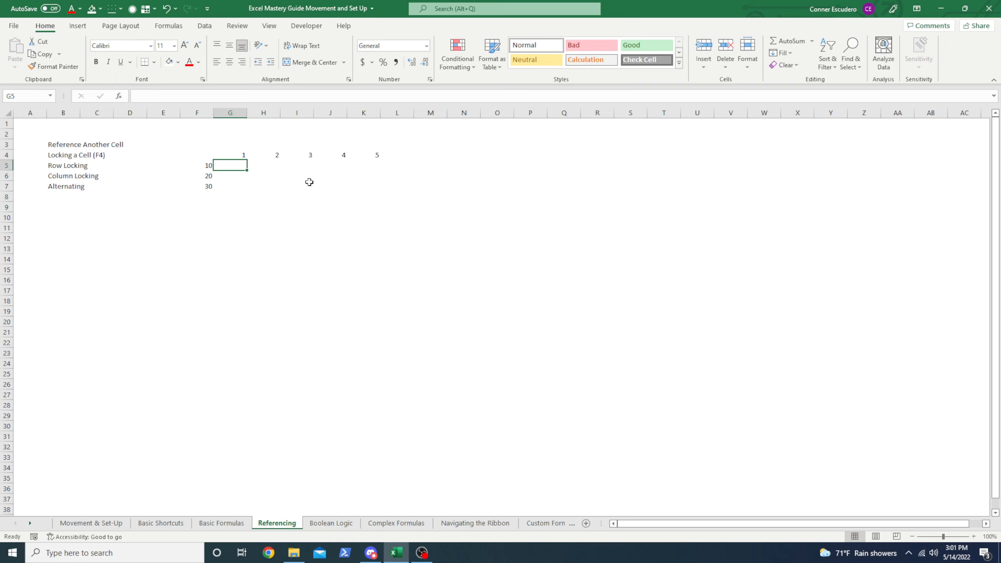
Step: Apply a light blue fill to cells F5:F7
{"action": "key", "text": "Left"}
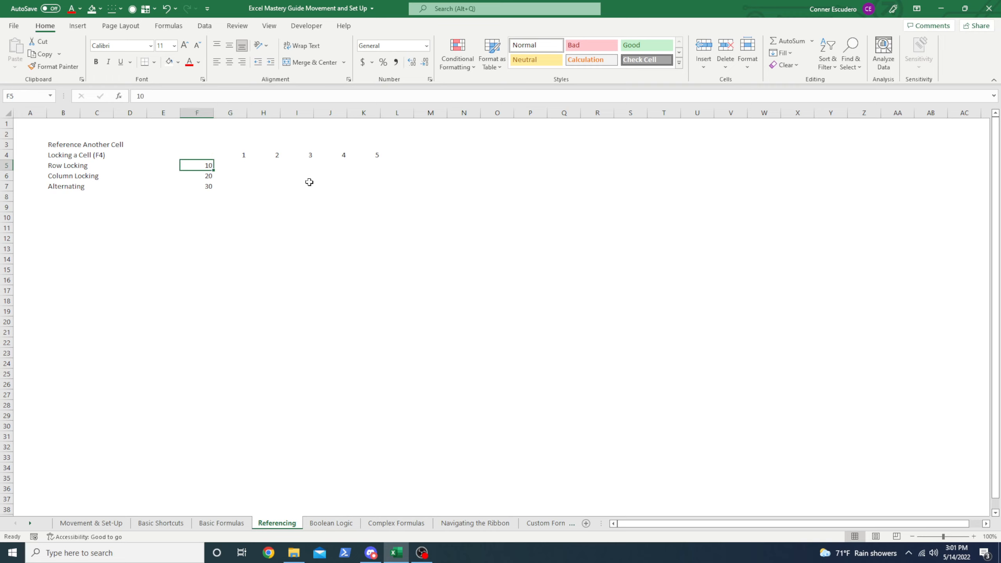
{"action": "key", "text": "shift+Down"}
{"action": "key", "text": "shift+Down"}
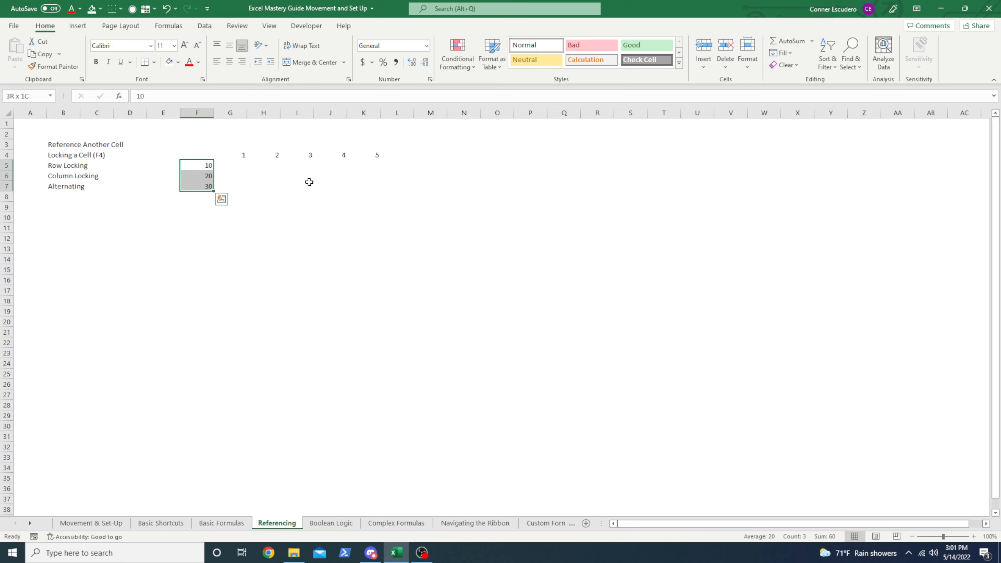
{"action": "key", "text": "alt+2"}
{"action": "key", "text": "Left"}
{"action": "key", "text": "Left"}
{"action": "key", "text": "Left"}
{"action": "key", "text": "Left"}
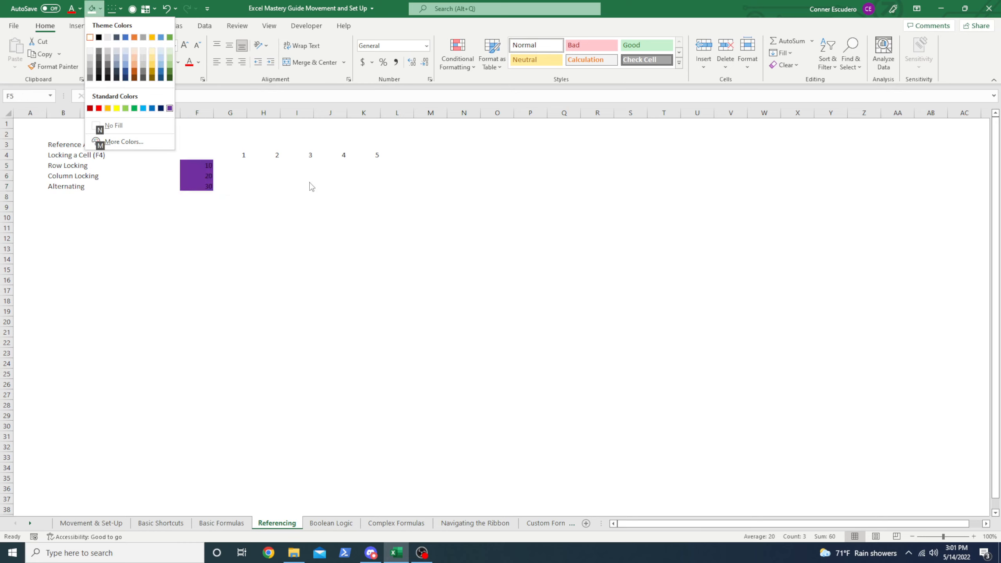
{"action": "key", "text": "Return"}
Step: Apply a pale green fill to the header numbers in G4:K4
{"action": "key", "text": "Right"}
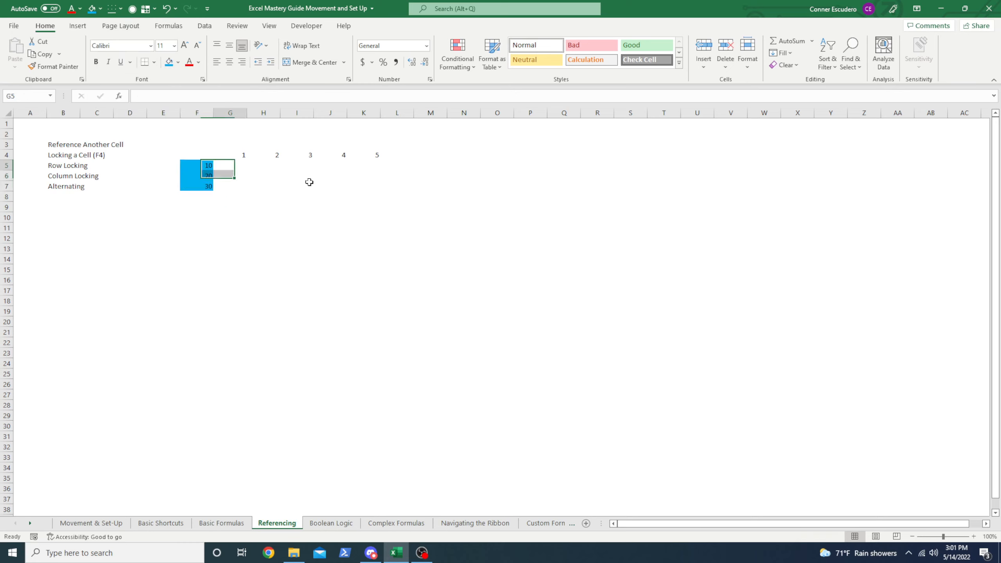
{"action": "key", "text": "Right"}
{"action": "key", "text": "Up"}
{"action": "key", "text": "Left"}
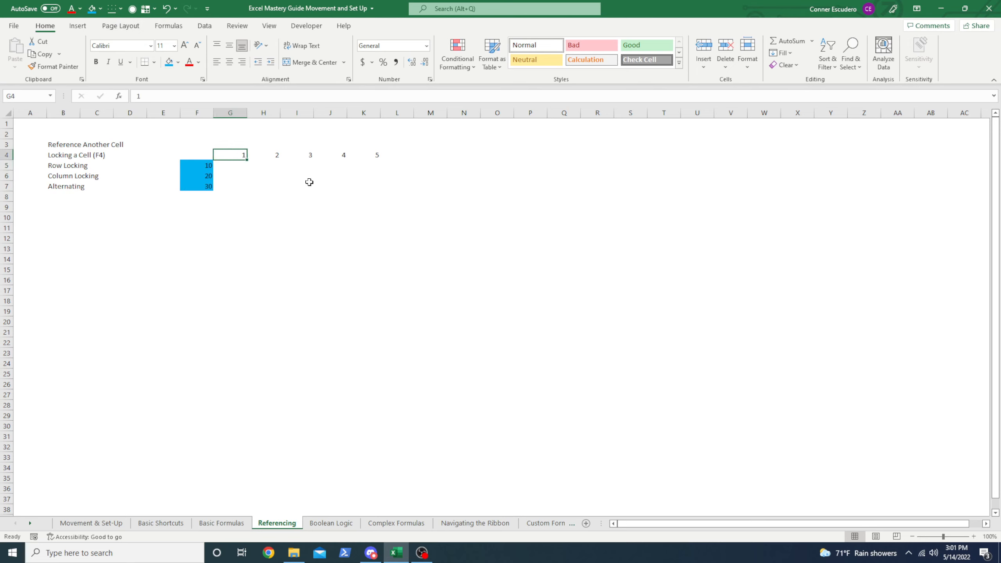
{"action": "key", "text": "shift+Right"}
{"action": "key", "text": "shift+Right"}
{"action": "key", "text": "shift+Right"}
{"action": "key", "text": "shift+Right"}
{"action": "key", "text": "alt+3"}
{"action": "key", "text": "Up"}
{"action": "key", "text": "Up"}
{"action": "key", "text": "Up"}
{"action": "key", "text": "Up"}
{"action": "key", "text": "Up"}
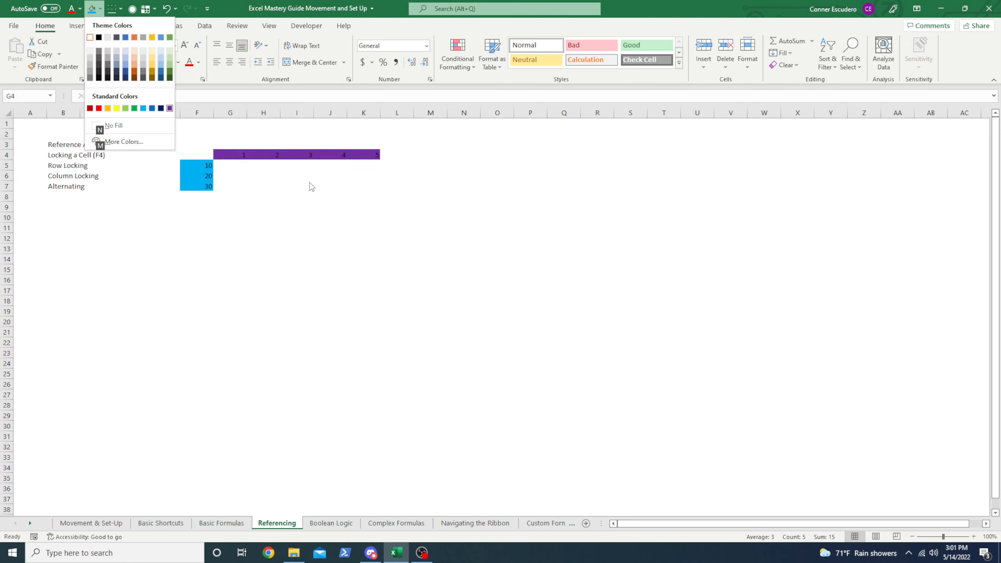
{"action": "key", "text": "Return"}
Step: Enter the formula =F5 * G4 in G5
{"action": "key", "text": "Down"}
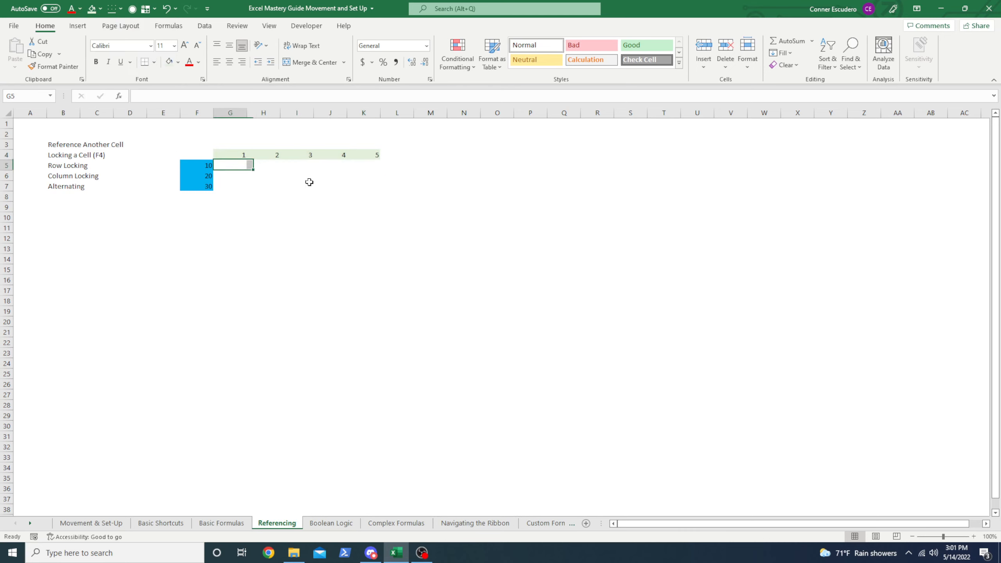
{"action": "key", "text": "Left"}
{"action": "key", "text": "Right"}
{"action": "type", "text": "="}
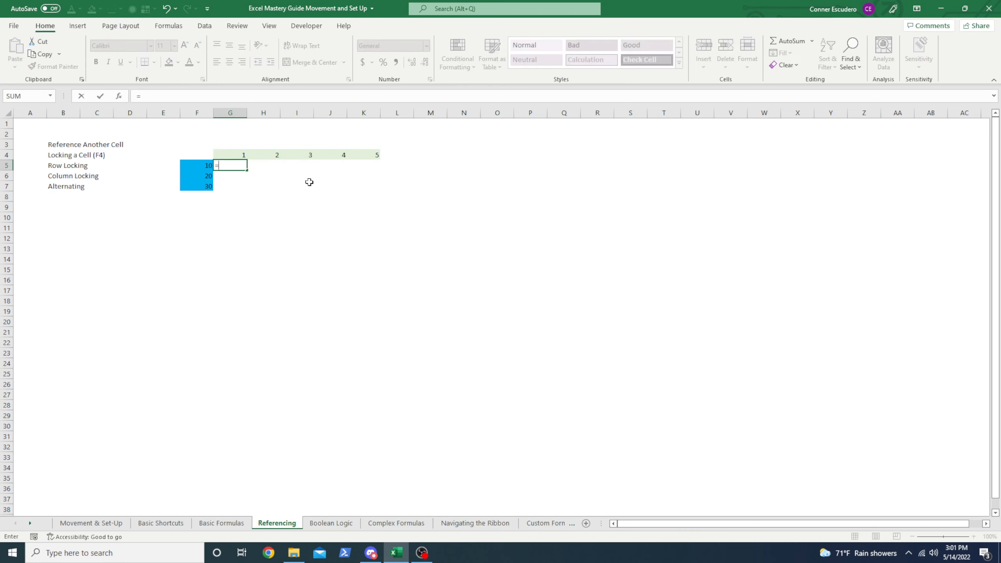
{"action": "key", "text": "Left"}
{"action": "key", "text": "Up"}
{"action": "key", "text": "ctrl+Return"}
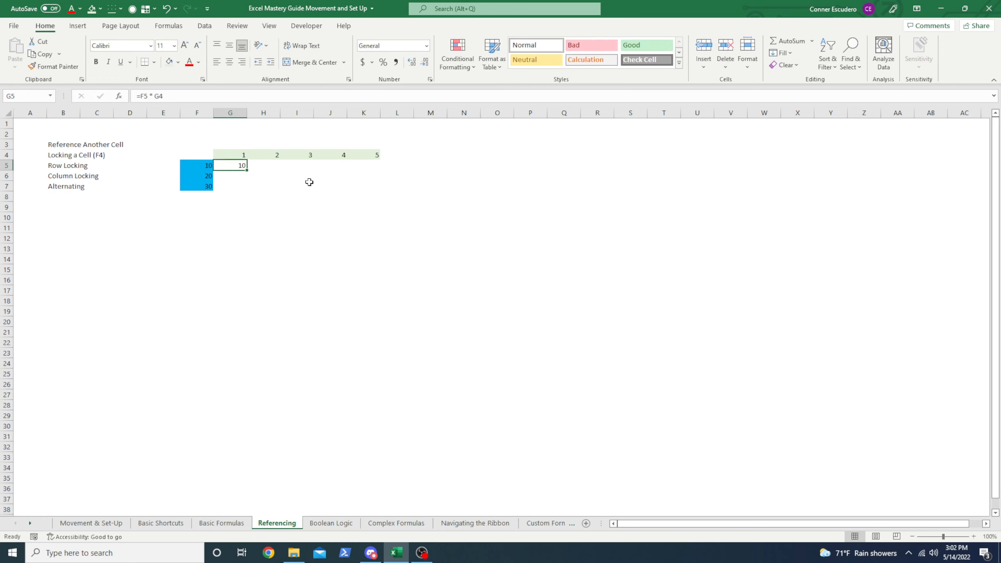
Step: Fill the unlocked G5 formula down and right across G5:K7
{"action": "key", "text": "shift+Down"}
{"action": "key", "text": "shift+Down"}
{"action": "key", "text": "shift+Right"}
{"action": "key", "text": "shift+Right"}
{"action": "key", "text": "shift+Right"}
{"action": "key", "text": "shift+Right"}
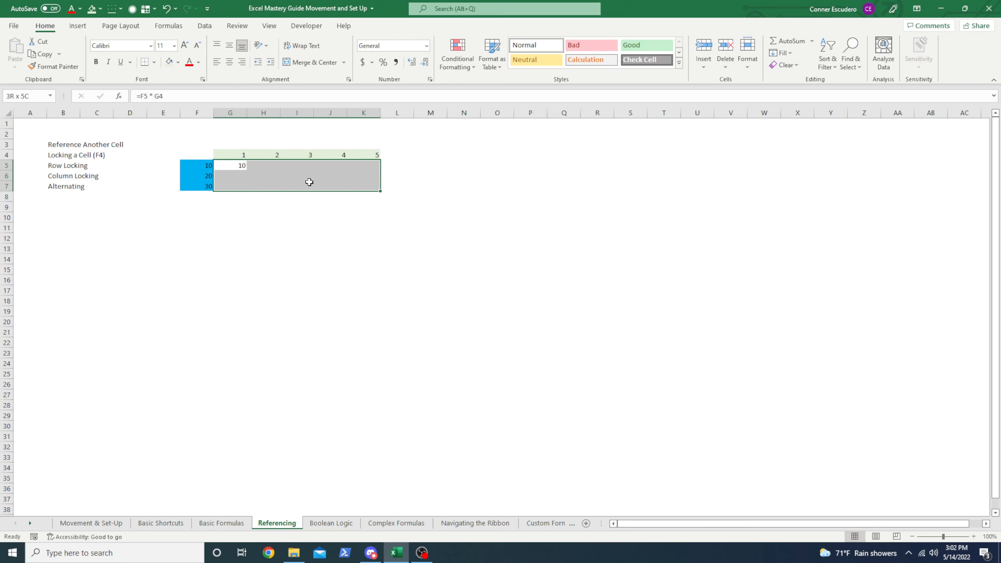
{"action": "key", "text": "ctrl+d"}
{"action": "key", "text": "ctrl+r"}
{"action": "key", "text": "Right"}
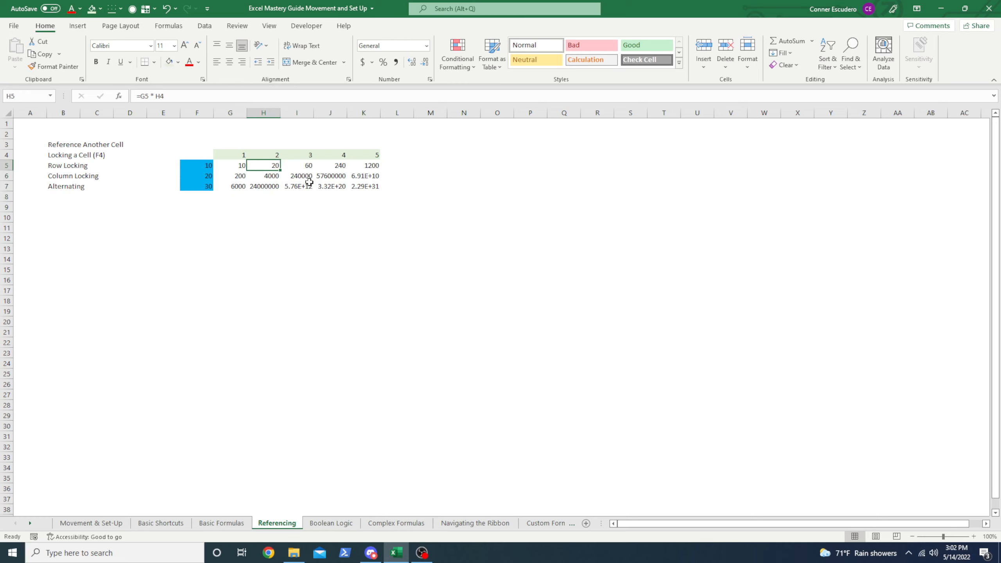
Step: Undo the unlocked formula fill across G5:K7
{"action": "key", "text": "Left"}
{"action": "key", "text": "ctrl+z"}
{"action": "key", "text": "ctrl+z"}
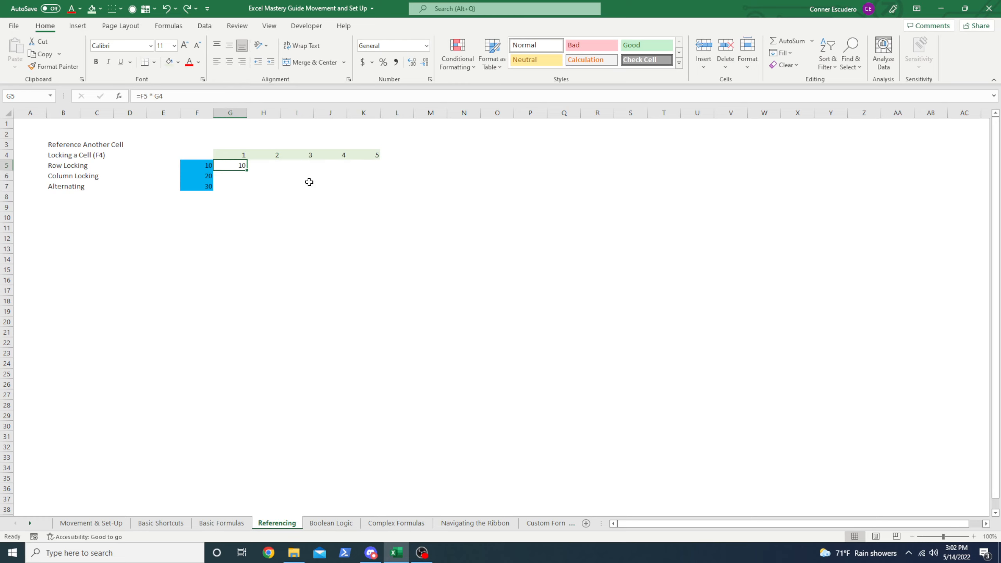
Step: Lock column F and row 4 in the G5 formula so it reads =$F5 * G$4
{"action": "key", "text": "F2"}
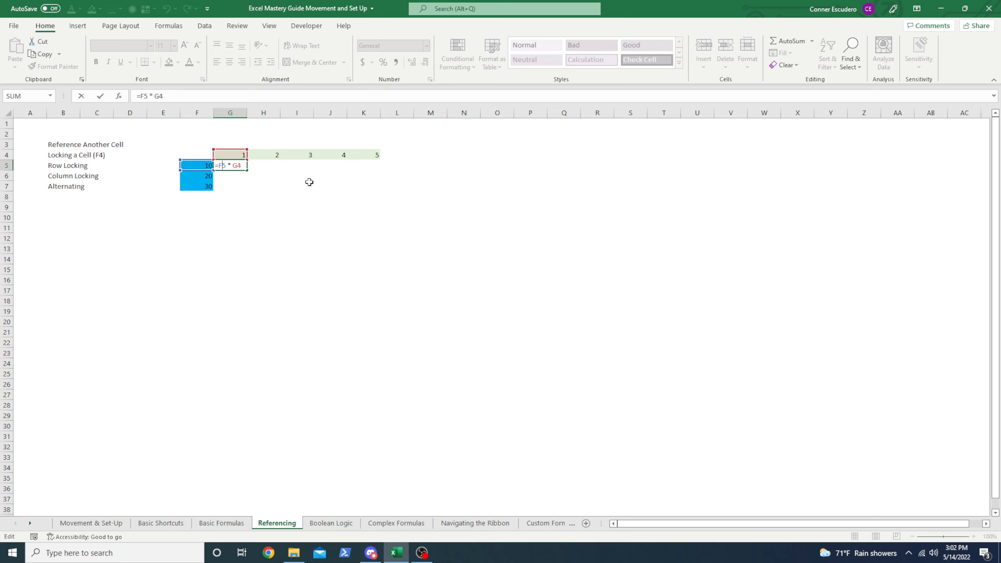
{"action": "key", "text": "F4"}
{"action": "key", "text": "F4"}
{"action": "key", "text": "F4"}
{"action": "key", "text": "F4"}
{"action": "key", "text": "ctrl+Return"}
Step: Fill the mixed-locked formula from G5 right and down across G5:K7
{"action": "key", "text": "shift+Right"}
{"action": "key", "text": "shift+Right"}
{"action": "key", "text": "shift+Down"}
{"action": "key", "text": "shift+Down"}
{"action": "key", "text": "shift+Right"}
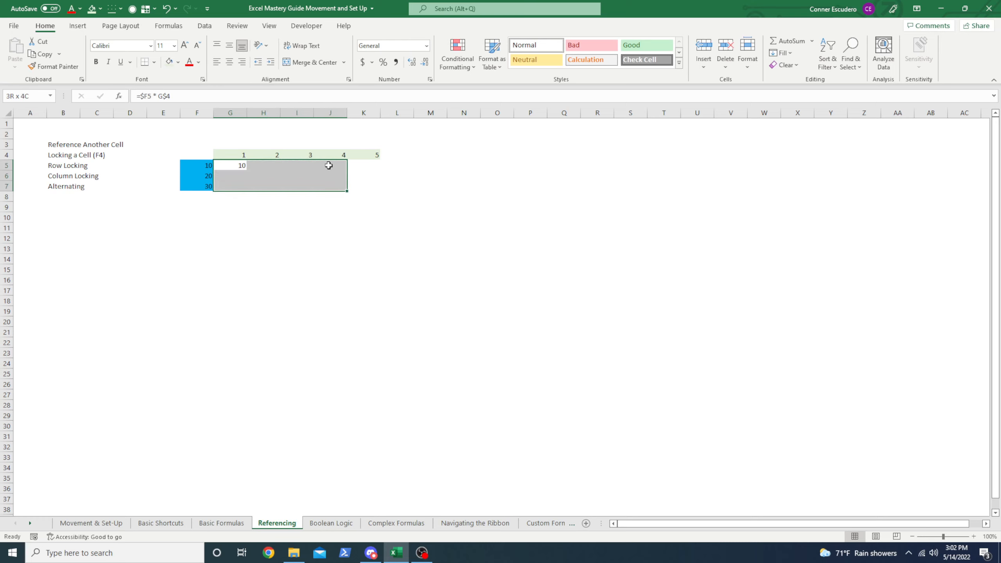
{"action": "key", "text": "shift+Right"}
{"action": "key", "text": "ctrl+r"}
{"action": "key", "text": "ctrl+d"}
Step: Inspect which cells the filled formulas in K7 and J7 reference
{"action": "key", "text": "ctrl+Right"}
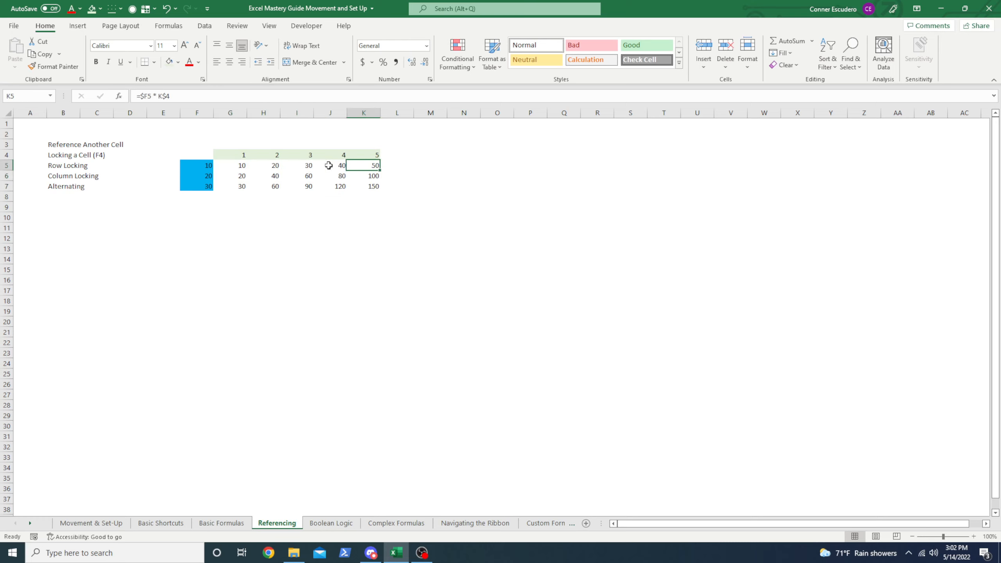
{"action": "key", "text": "Down"}
{"action": "key", "text": "Down"}
{"action": "key", "text": "F2"}
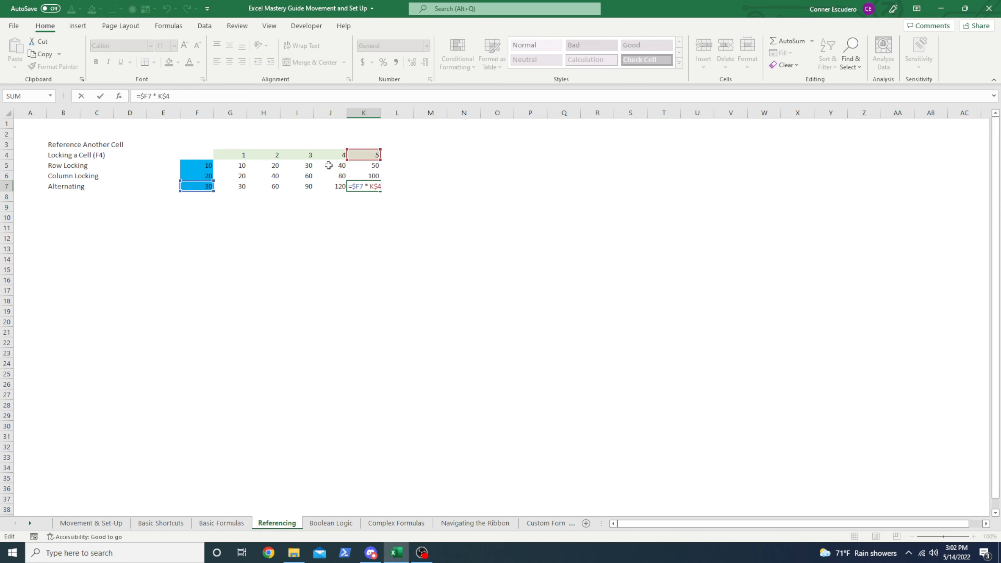
{"action": "key", "text": "Escape"}
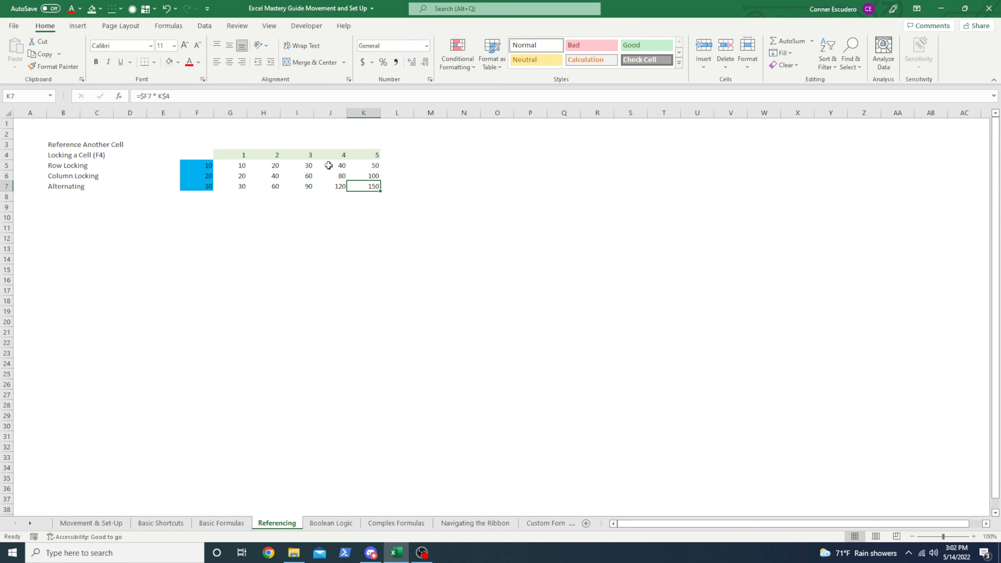
{"action": "key", "text": "Left"}
{"action": "key", "text": "F2"}
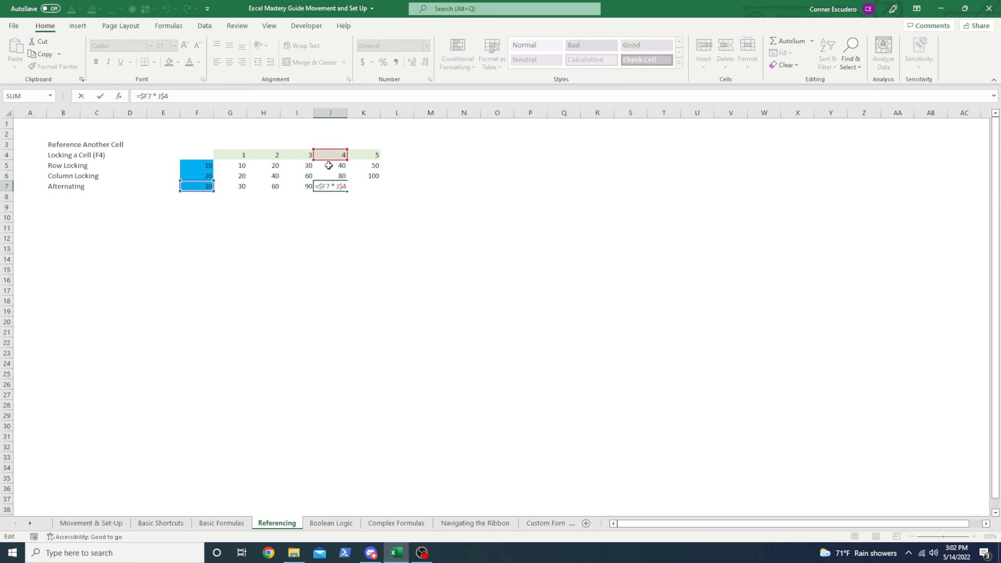
{"action": "key", "text": "Escape"}
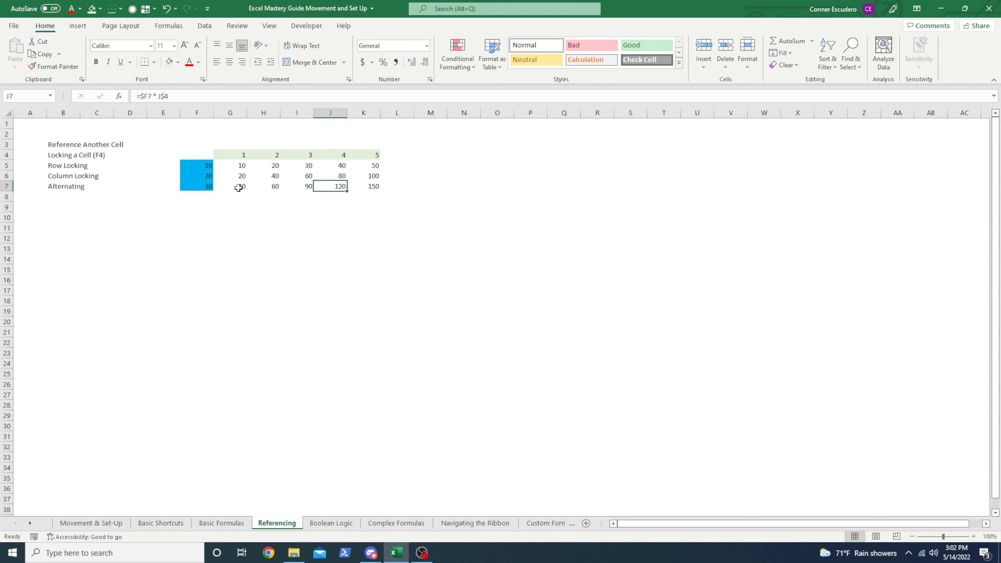
Step: Highlight row 7 and column F to trace how the column-locked reference behaves across the row
{"action": "left_click_drag", "start_coordinate": [240, 187], "coordinate": [728, 185]}
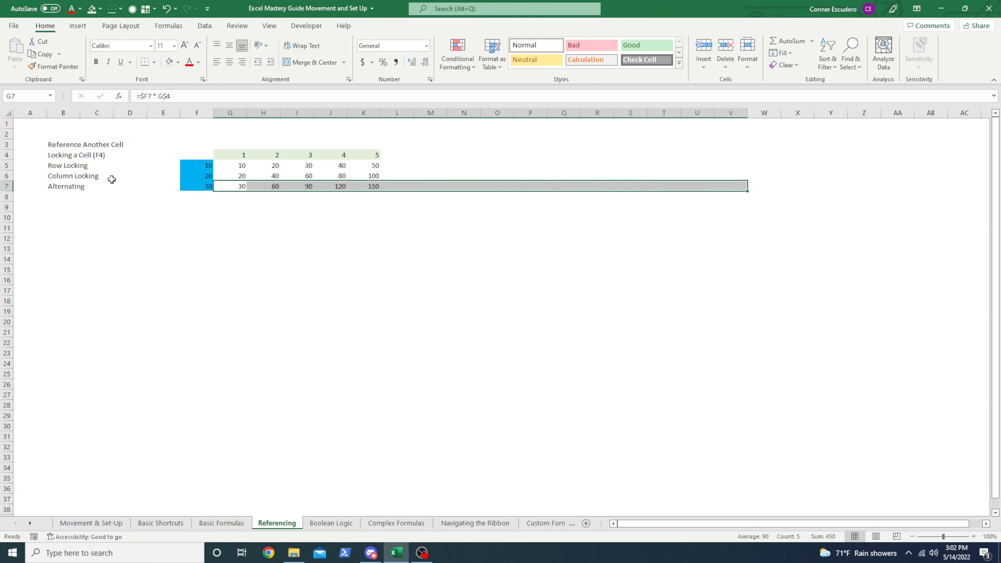
{"action": "left_click", "coordinate": [3, 186]}
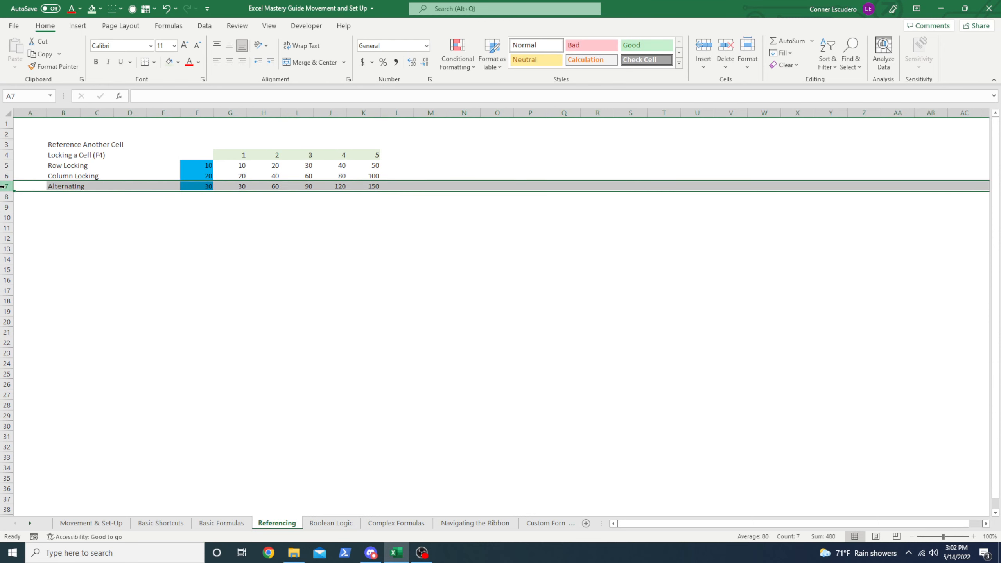
{"action": "left_click", "coordinate": [199, 112]}
{"action": "left_click", "coordinate": [199, 187]}
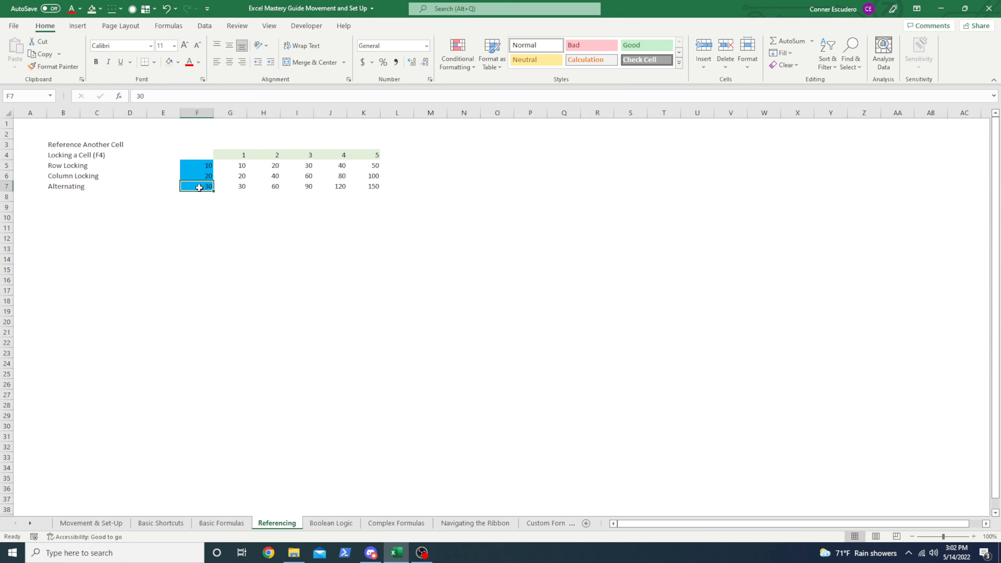
{"action": "left_click_drag", "start_coordinate": [376, 187], "coordinate": [742, 190]}
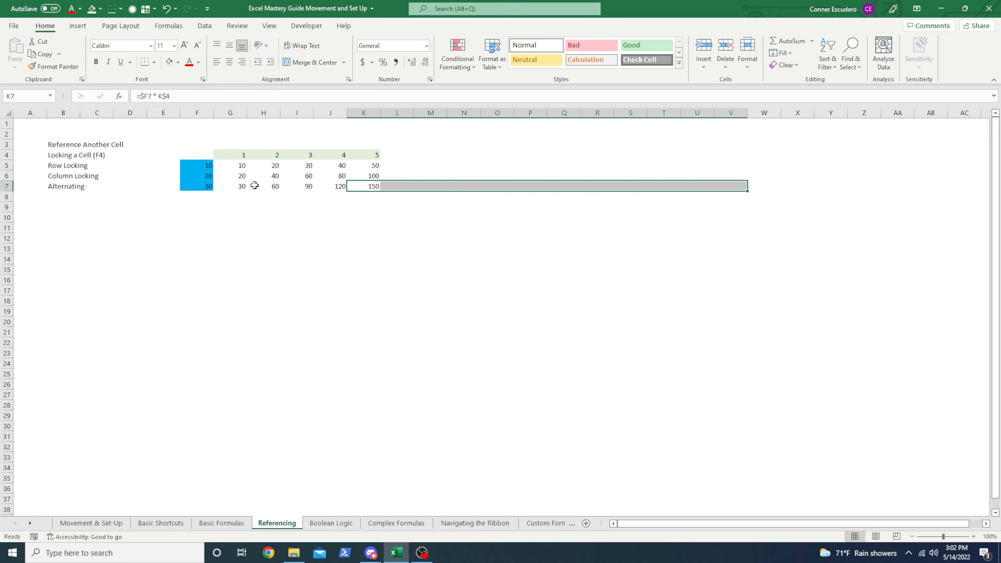
Step: Highlight column G and its header cell G4 to trace how the row-locked reference behaves down the column
{"action": "left_click_drag", "start_coordinate": [243, 156], "coordinate": [234, 306]}
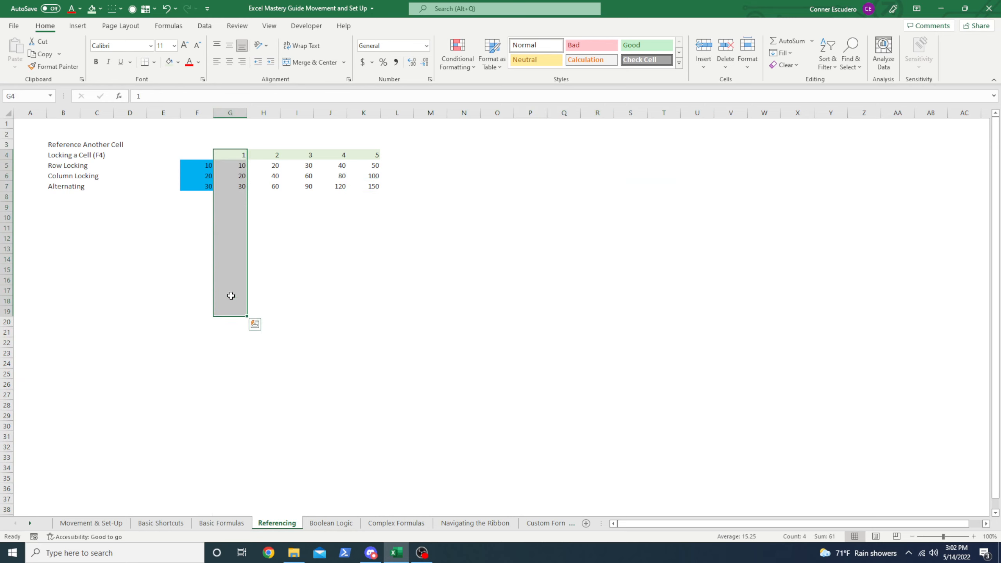
{"action": "left_click", "coordinate": [241, 183]}
{"action": "left_click", "coordinate": [242, 154]}
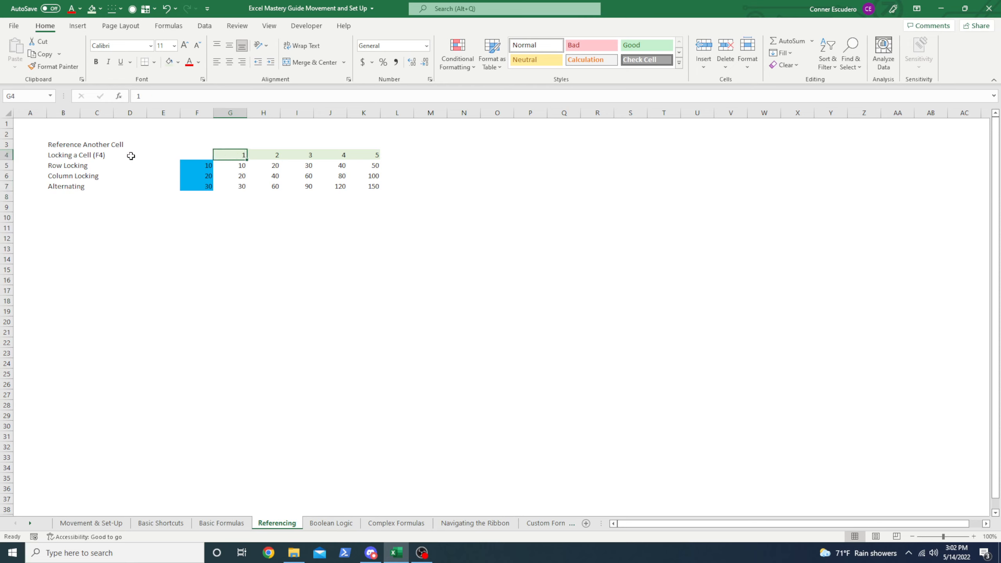
{"action": "left_click", "coordinate": [233, 113]}
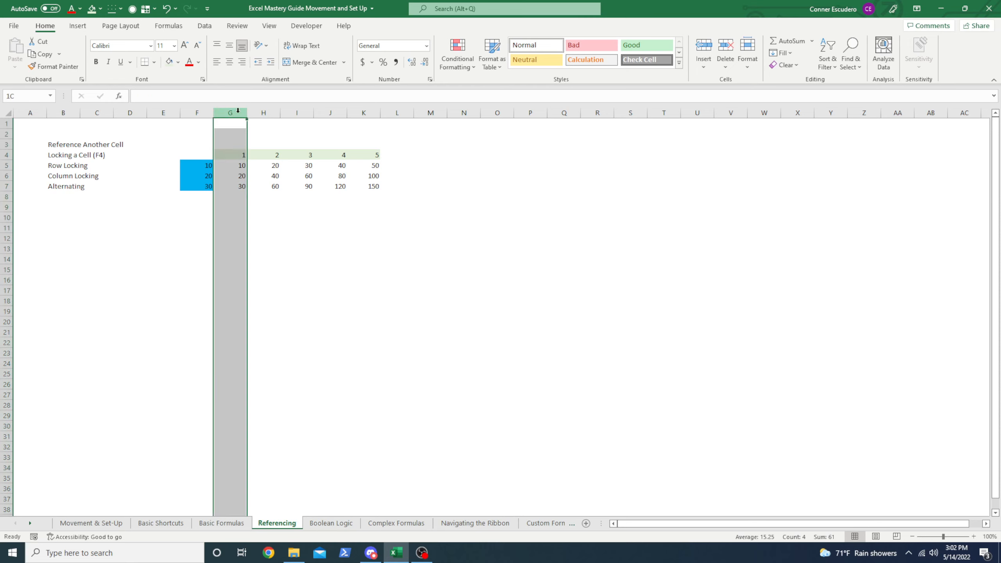
{"action": "left_click", "coordinate": [239, 184]}
{"action": "left_click", "coordinate": [233, 113]}
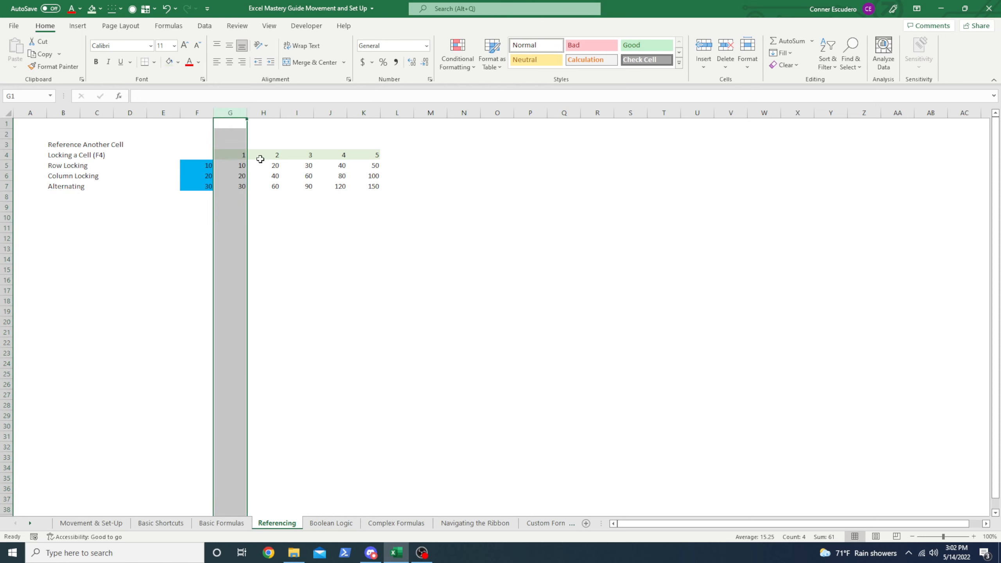
Step: Inspect the references used by the formulas in G5 and H6 without changing them
{"action": "double_click", "coordinate": [237, 166]}
{"action": "key", "text": "Escape"}
{"action": "key", "text": "Right"}
{"action": "key", "text": "Down"}
{"action": "key", "text": "F2"}
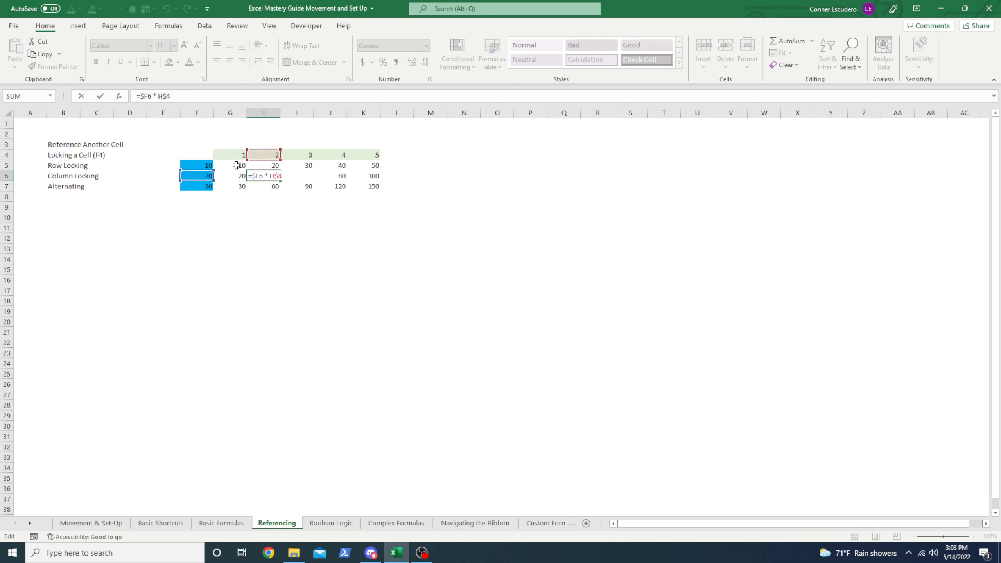
{"action": "left_click", "coordinate": [171, 96]}
{"action": "key", "text": "Escape"}
Step: Select the whole block of multiplication formulas in G5:K7
{"action": "key", "text": "Up"}
{"action": "key", "text": "Left"}
{"action": "key", "text": "shift+ctrl+Right"}
{"action": "key", "text": "shift+ctrl+Down"}
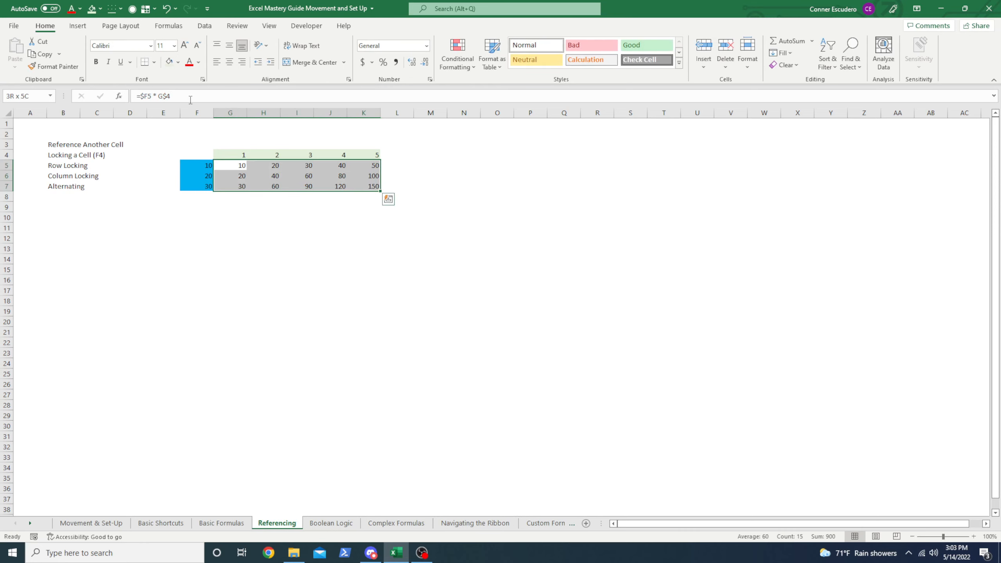